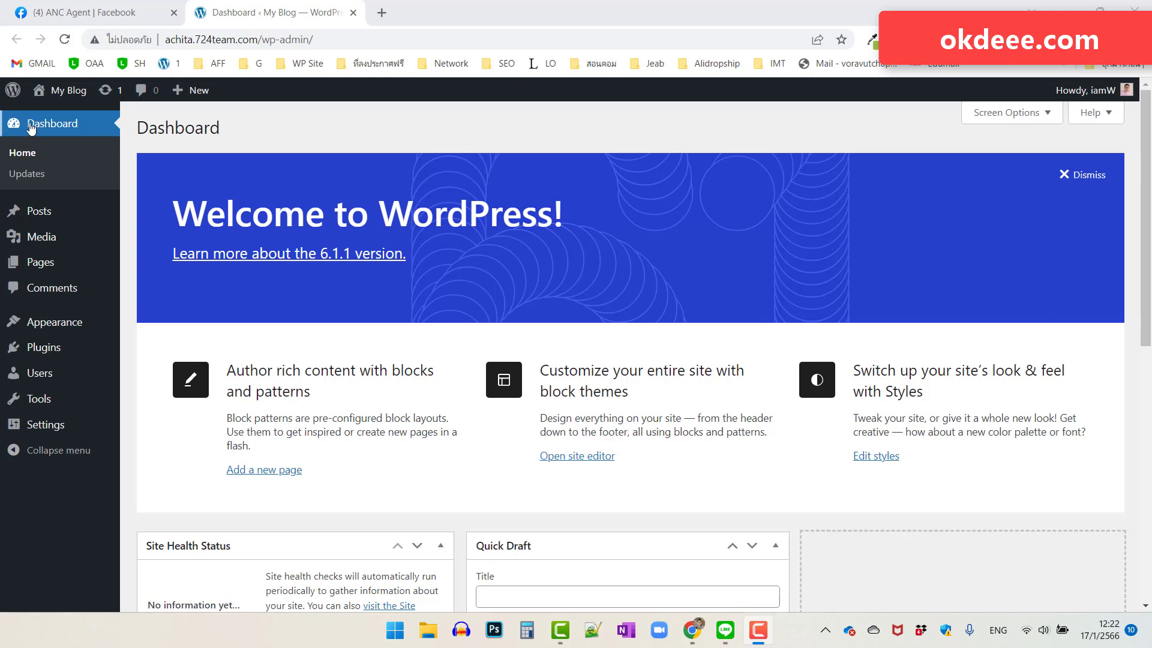
Open the live site's front page in a new tab and scroll through its sample post.
right_click(64, 99)
left_click(111, 106)
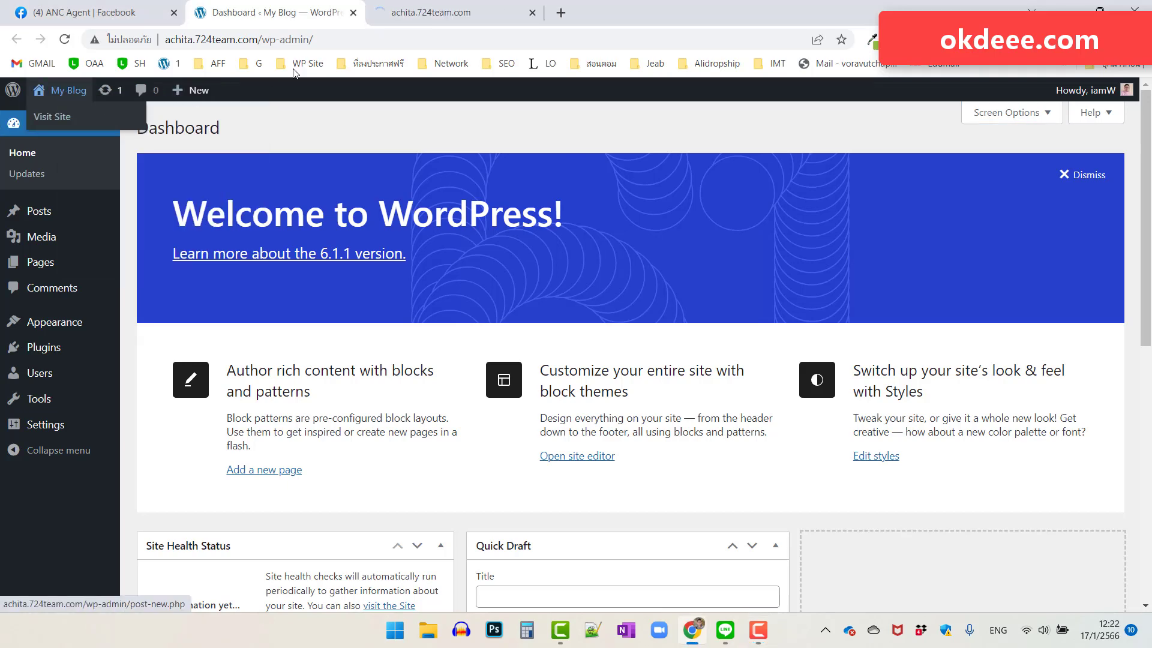
left_click(456, 12)
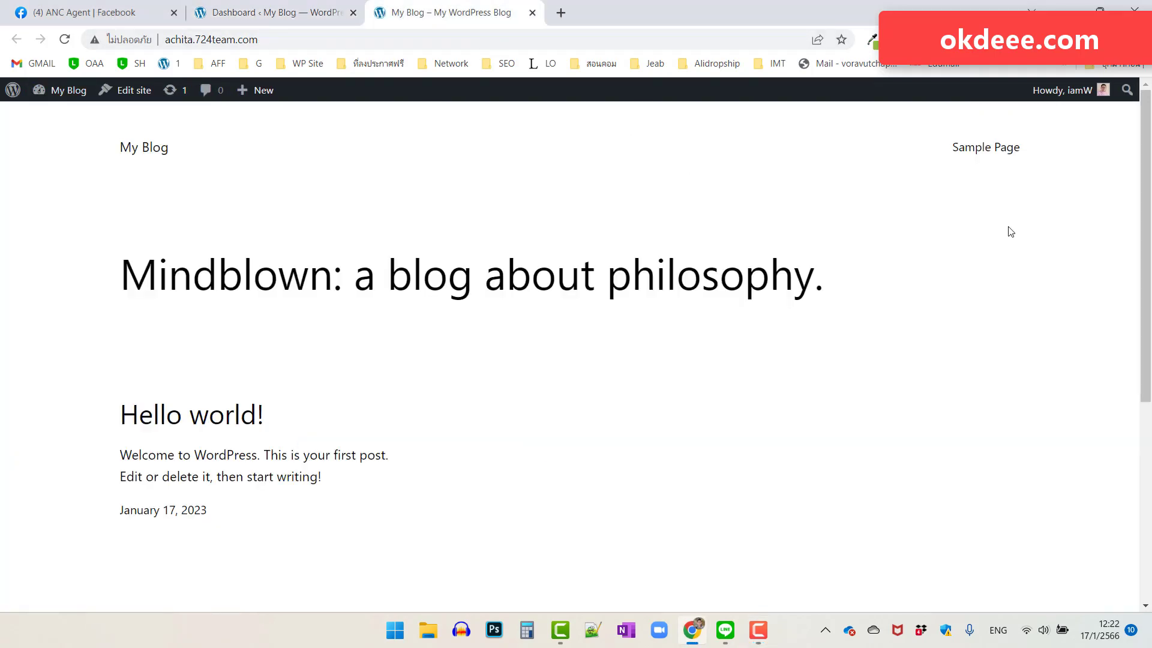
scroll(1011, 231, "down", 3)
scroll(1011, 231, "down", 2)
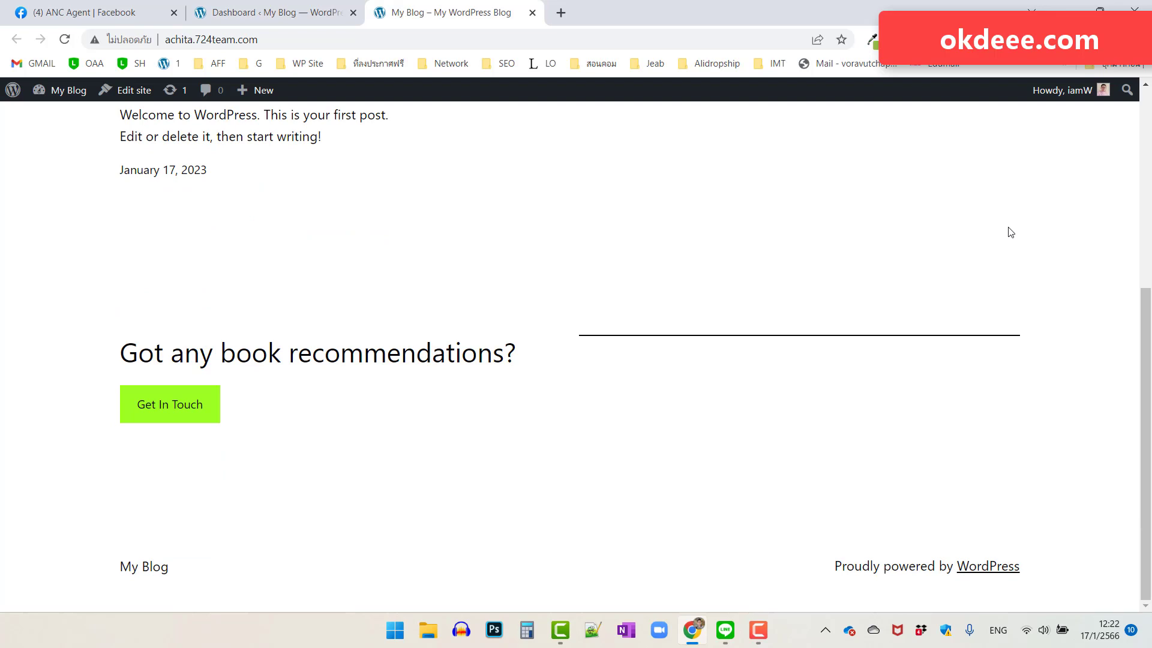
scroll(1011, 232, "up", 5)
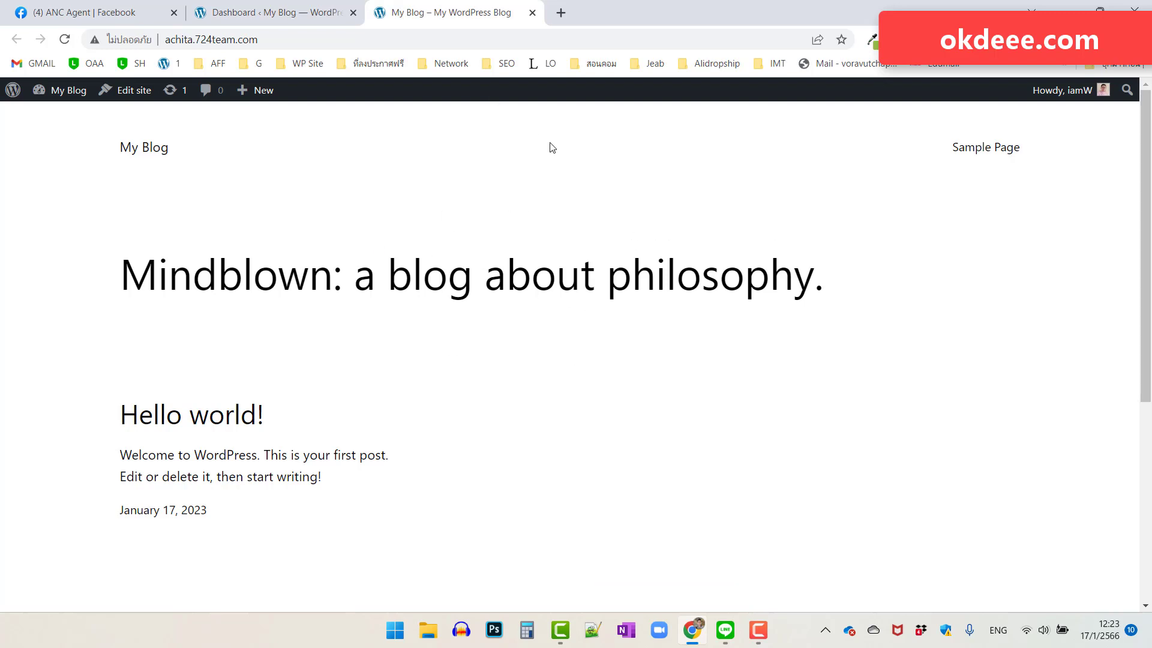
scroll(875, 314, "down", 3)
scroll(878, 315, "down", 3)
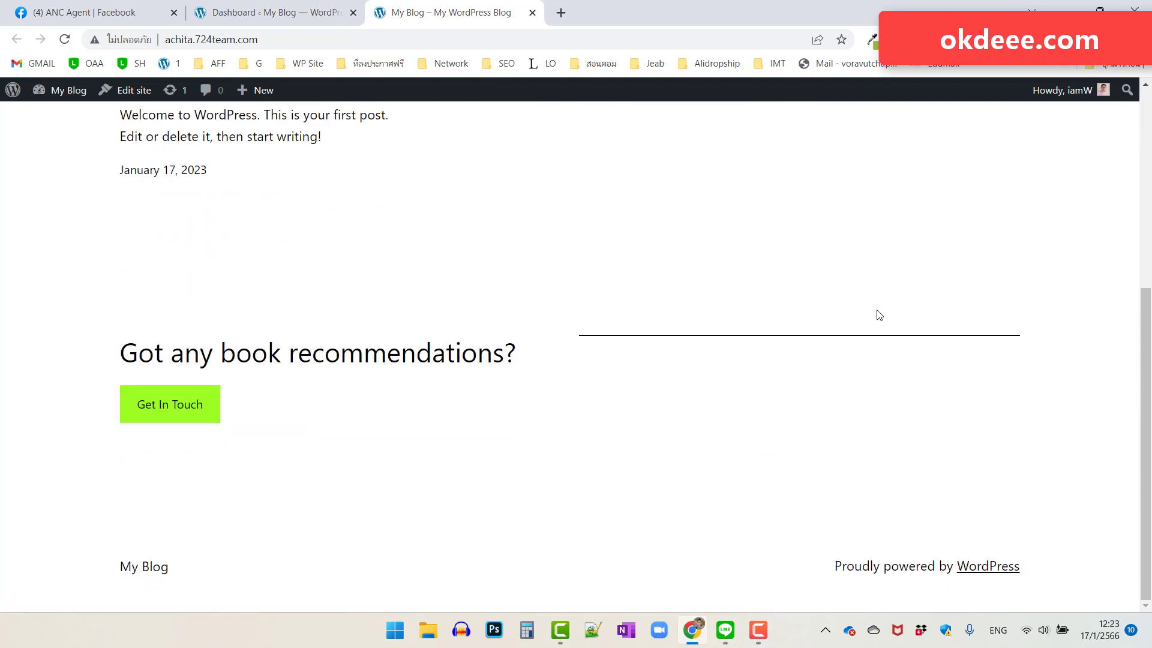
scroll(876, 306, "up", 6)
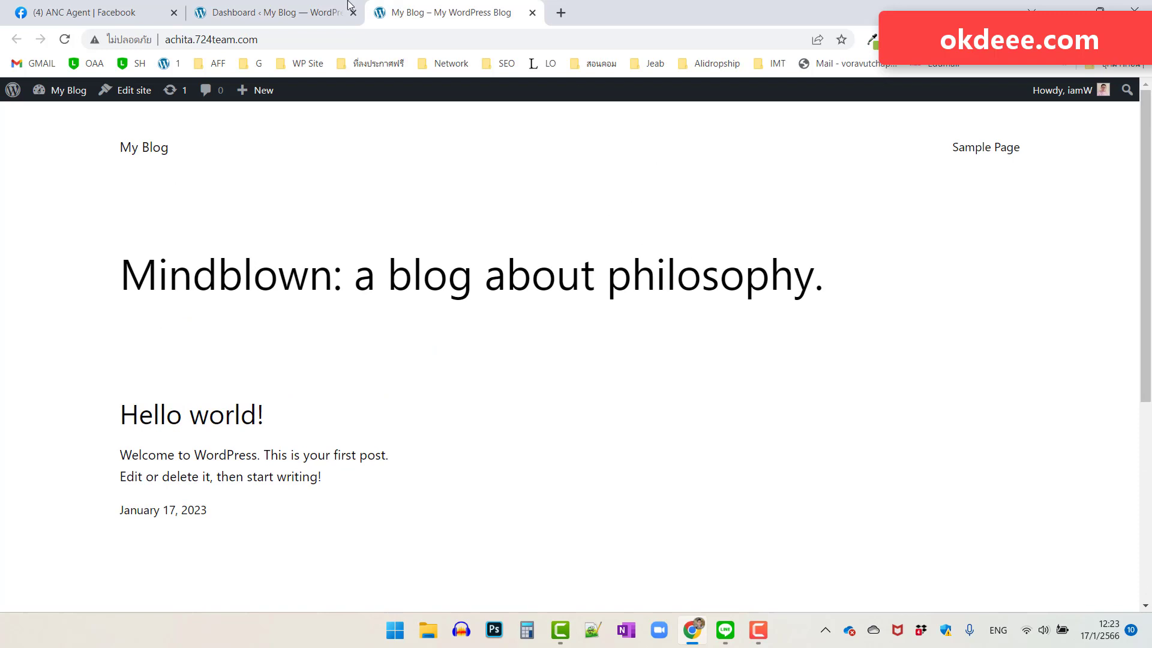
Return to the admin Dashboard and close the Facebook group page.
left_click(265, 14)
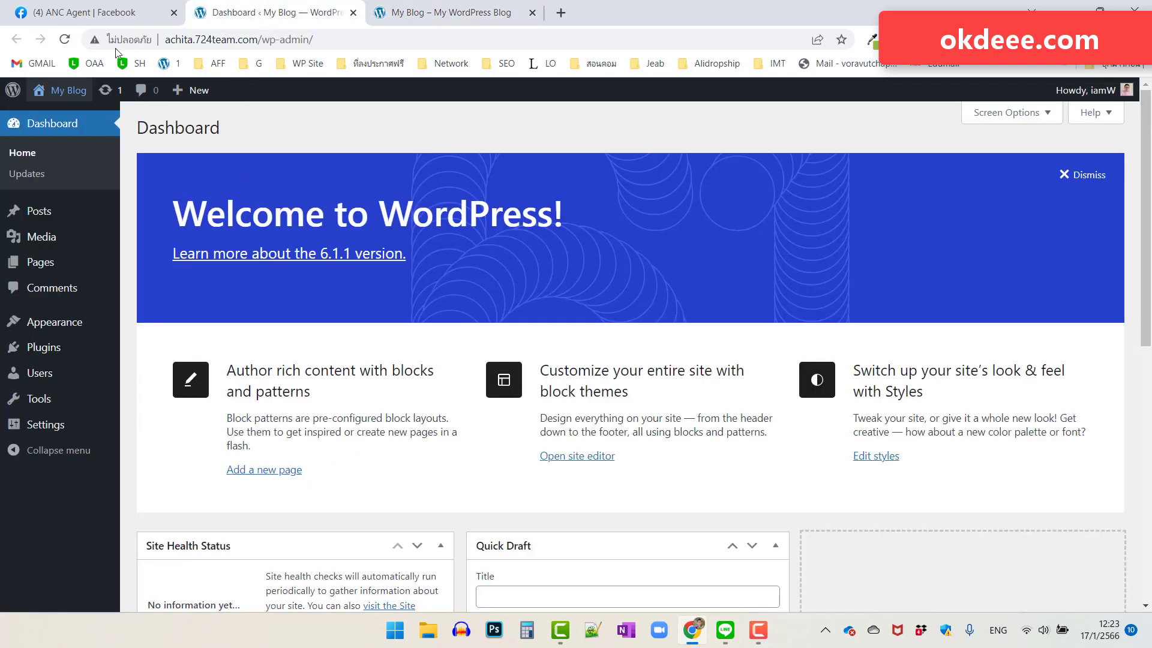
left_click(99, 12)
left_click(174, 12)
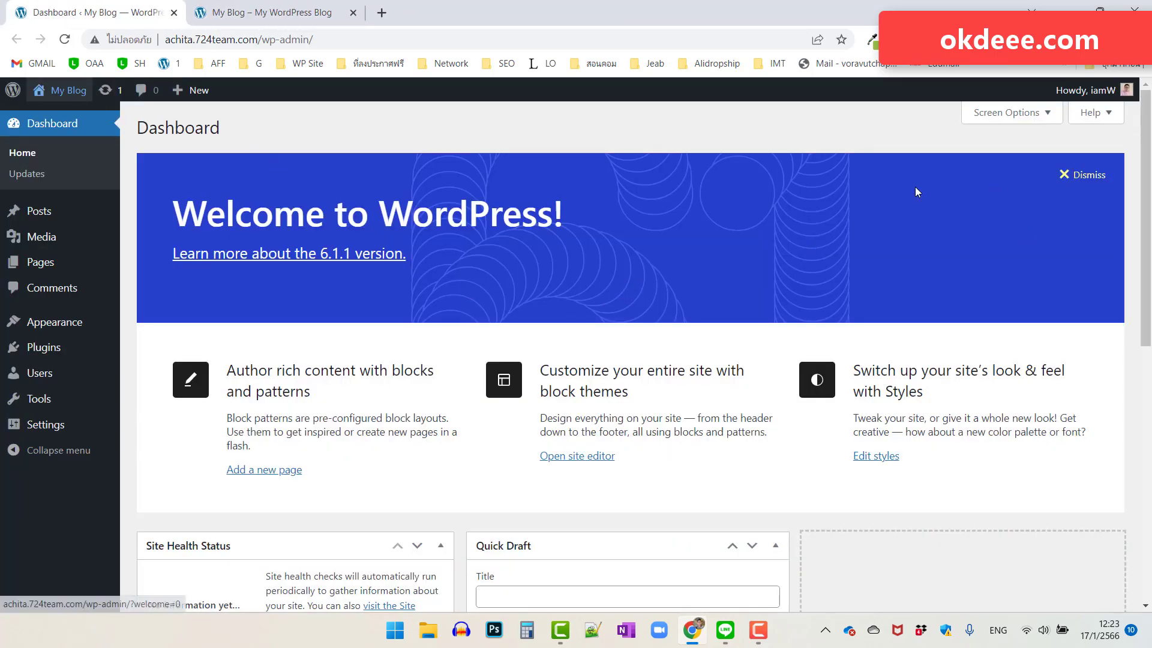
Reload the site's front page from its web address and scroll through it.
left_click(281, 14)
left_click(300, 37)
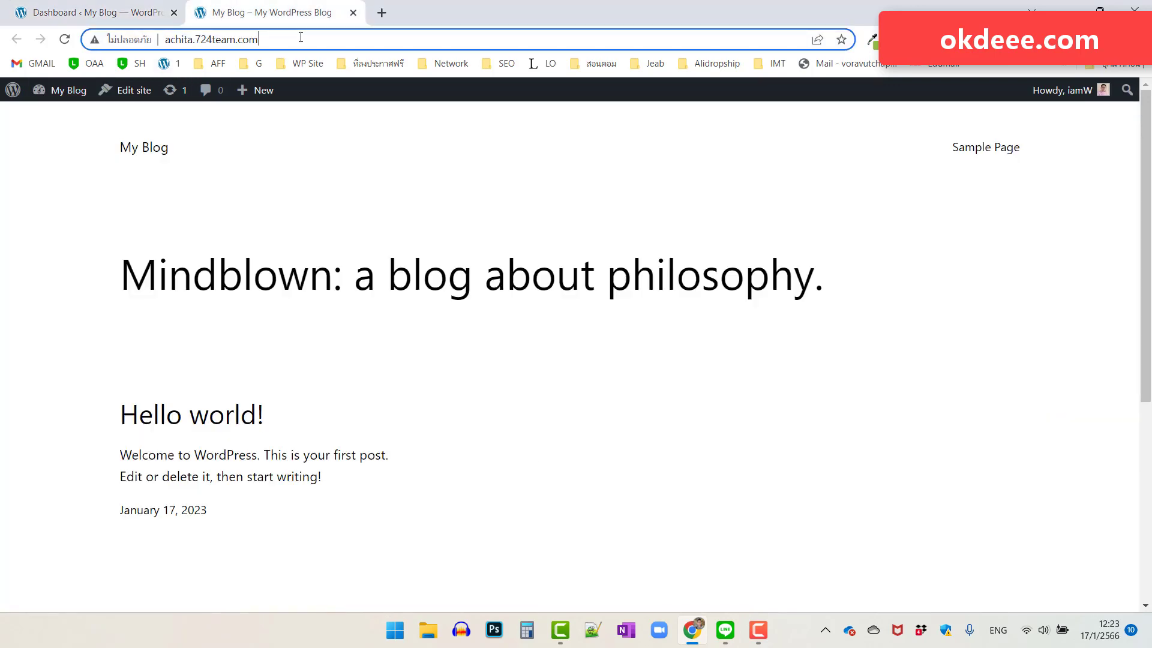
type("/")
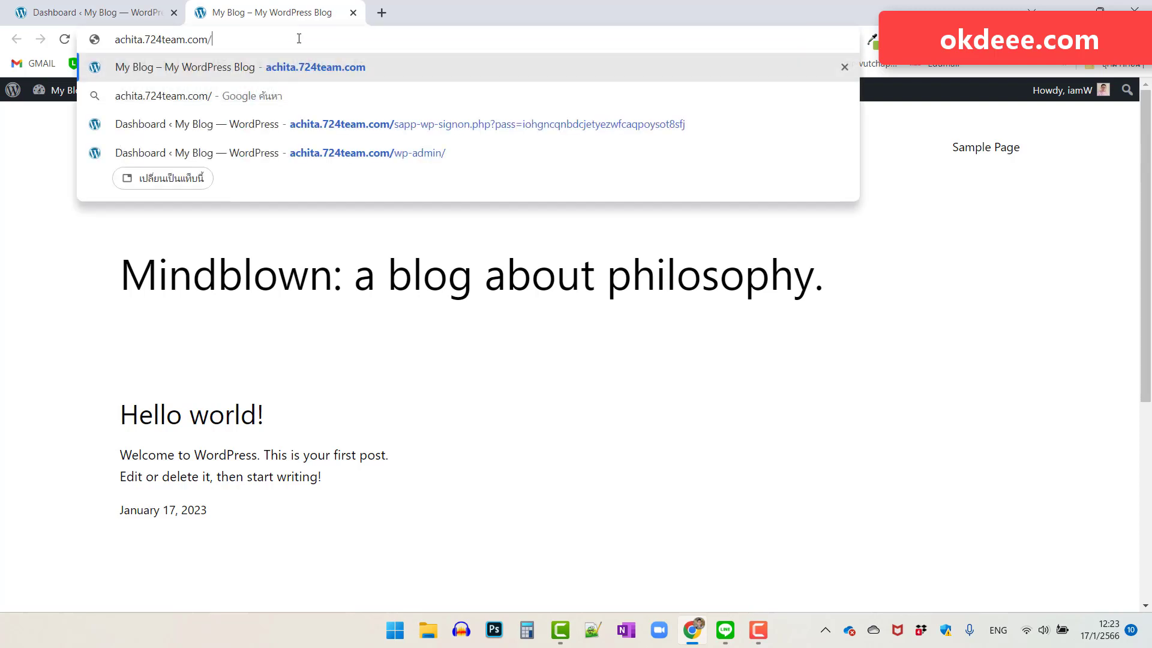
type("wp")
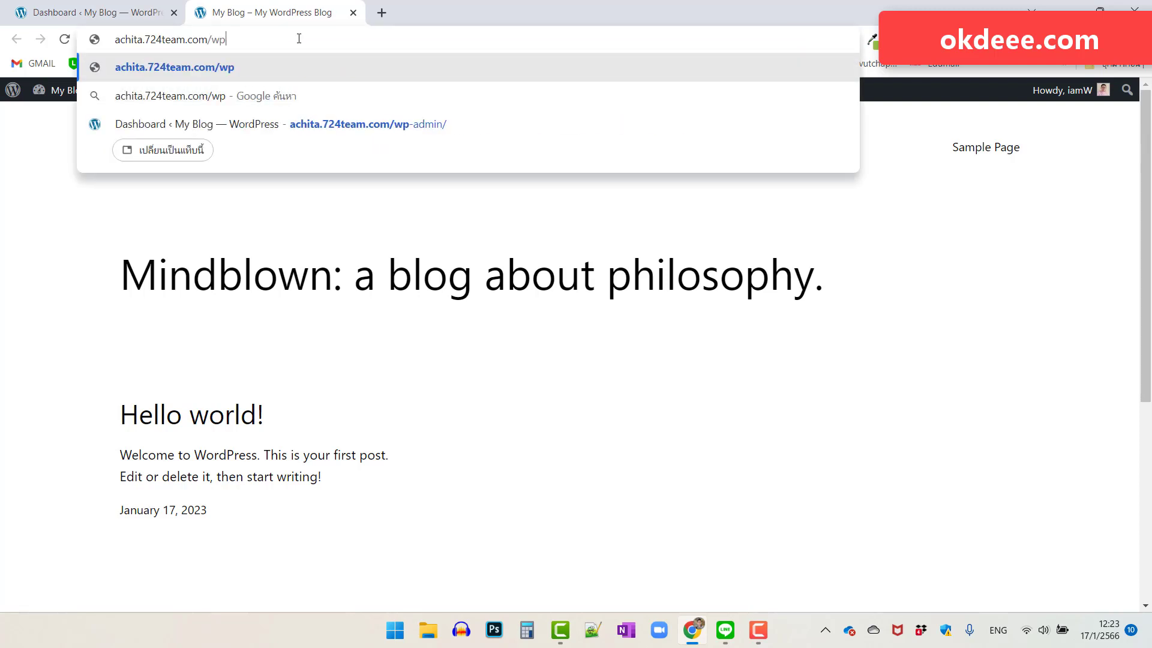
type("-admin")
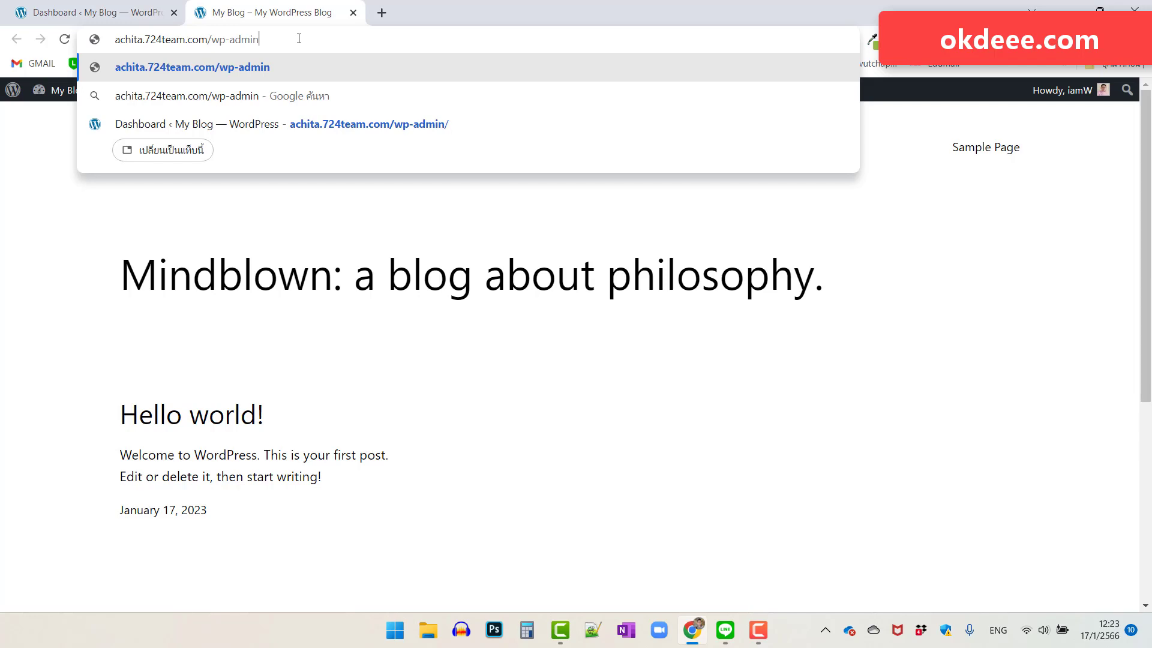
key("BackSpace")
key("BackSpace")
key("BackSpace")
key("BackSpace")
key("BackSpace")
key("BackSpace")
key("BackSpace")
key("BackSpace")
key("BackSpace")
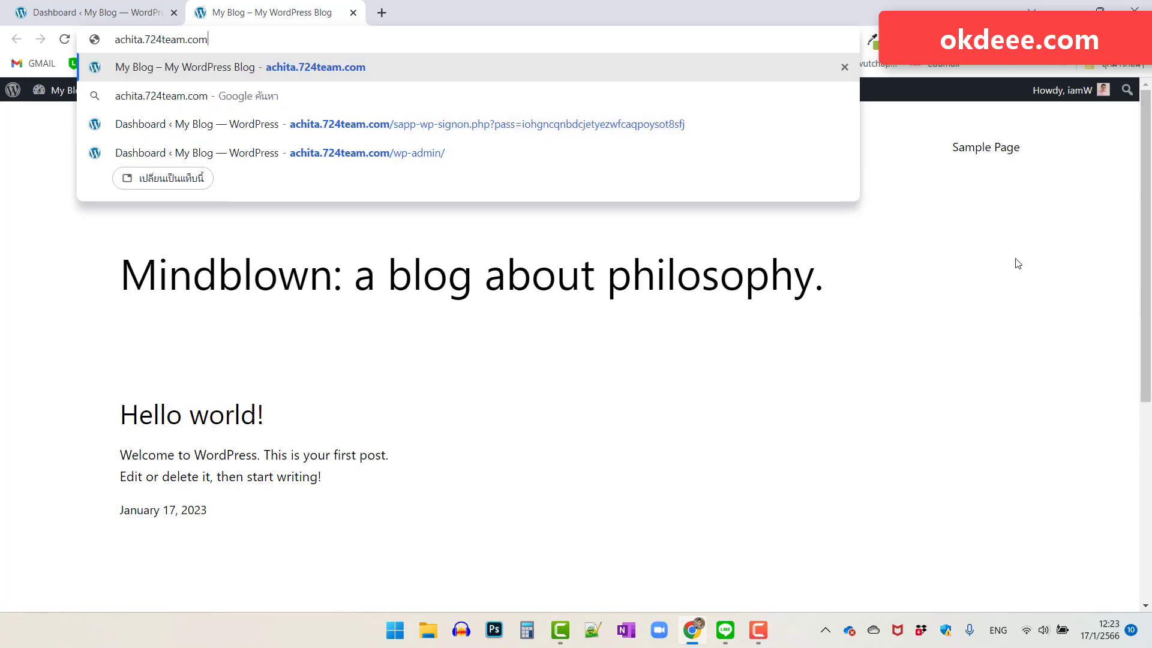
key("Return")
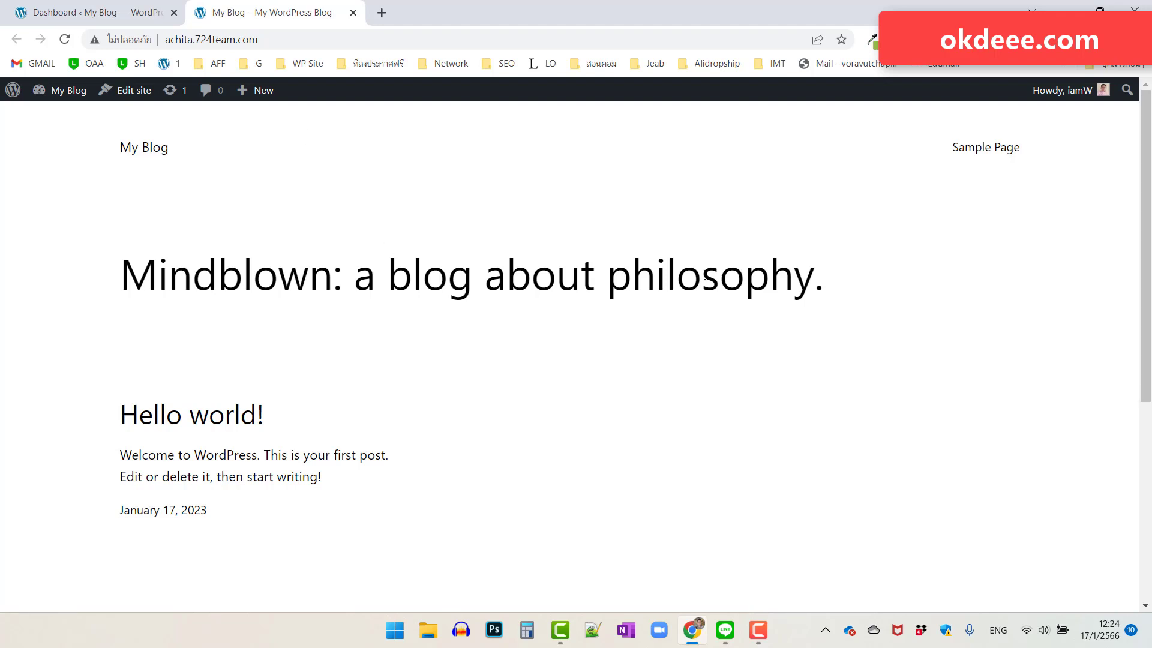
scroll(520, 244, "down", 2)
scroll(507, 234, "down", 3)
scroll(507, 234, "up", 3)
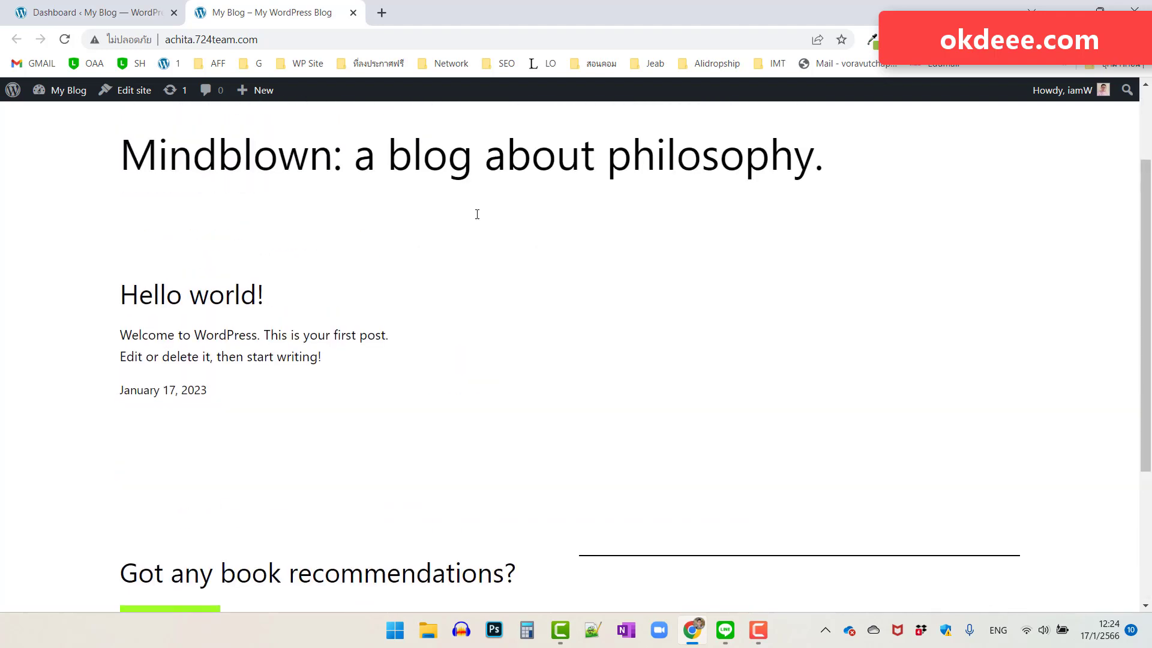
scroll(474, 217, "up", 2)
Move the front page to the first position among open pages and return to the Dashboard.
left_click(99, 14)
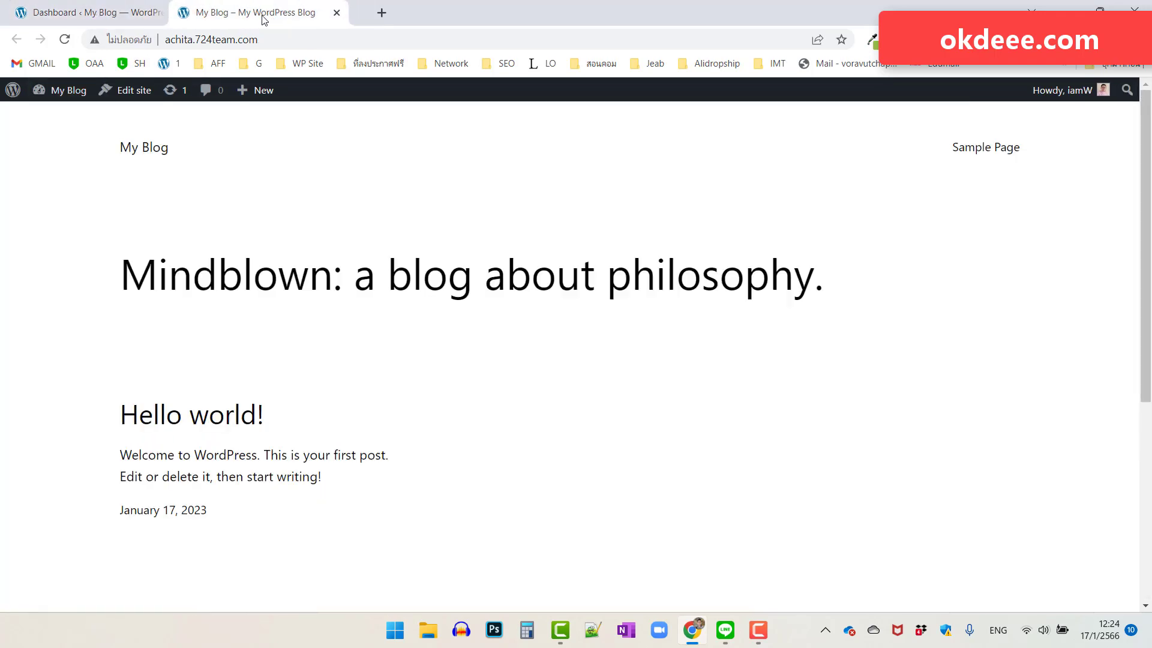
left_click_drag(289, 20, 108, 15)
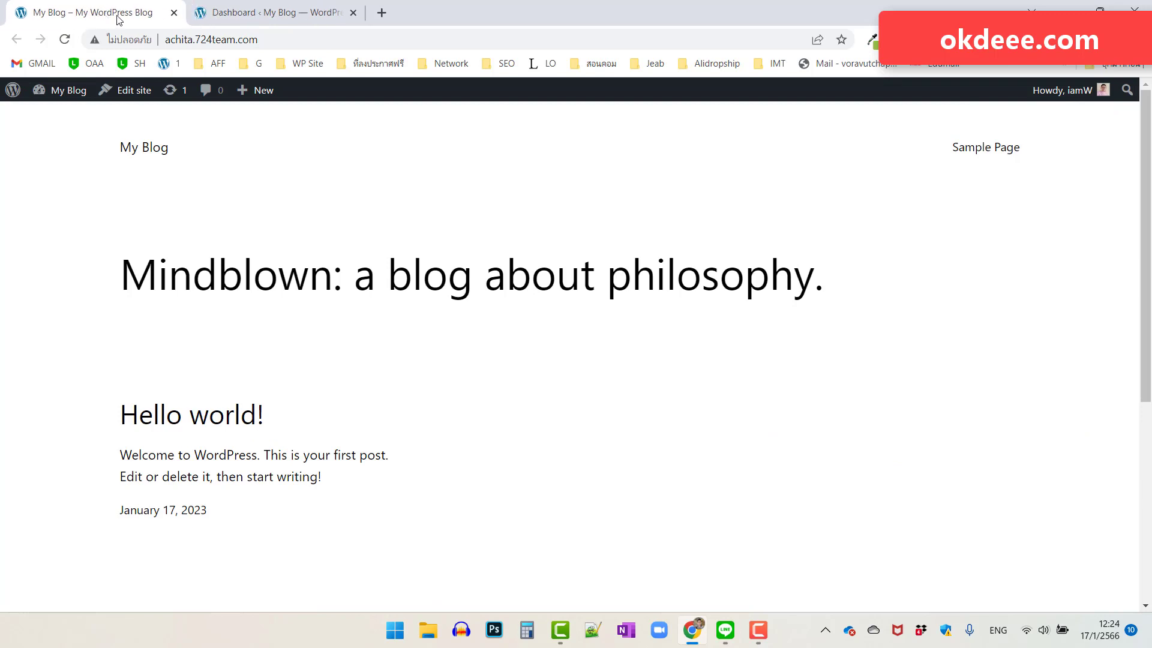
left_click(286, 18)
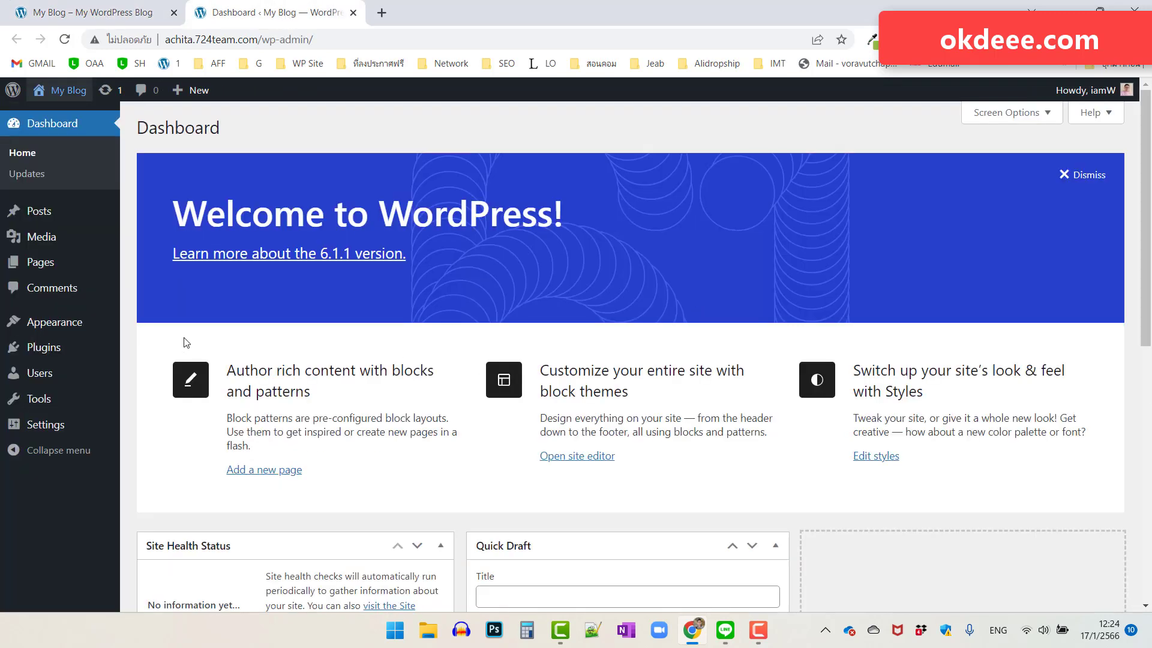
Dismiss Welcome and hide Site Health Status, At a Glance, Activity, Quick Draft, and Events widgets.
left_click(1086, 176)
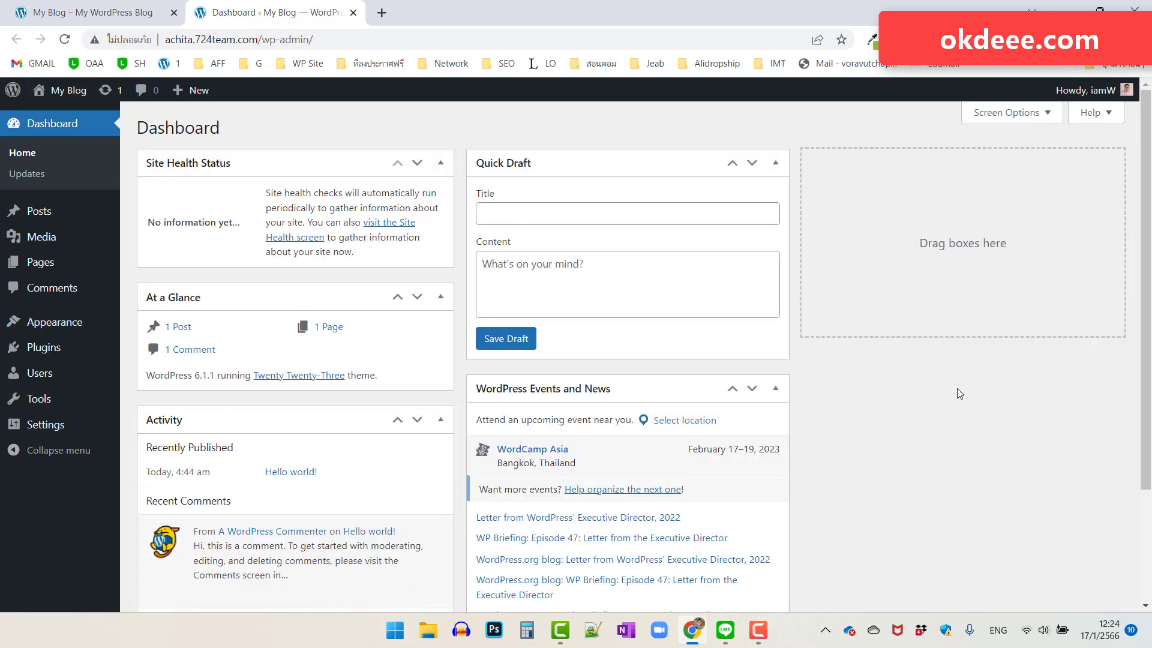
left_click(1011, 113)
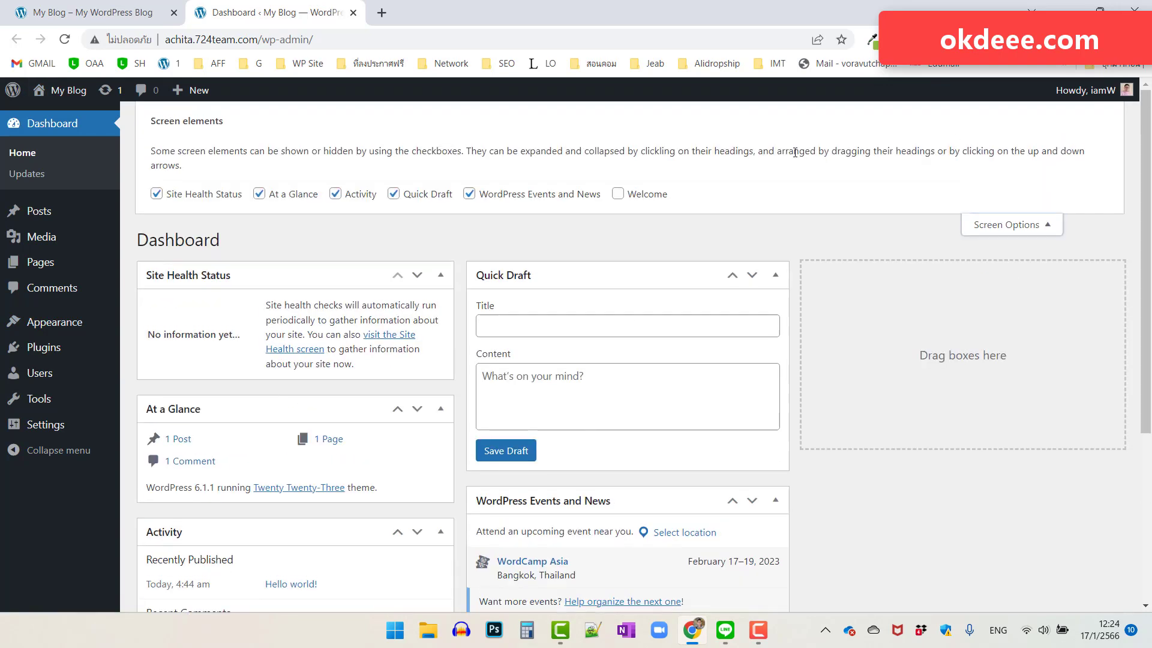
left_click(204, 194)
left_click(259, 194)
left_click(335, 194)
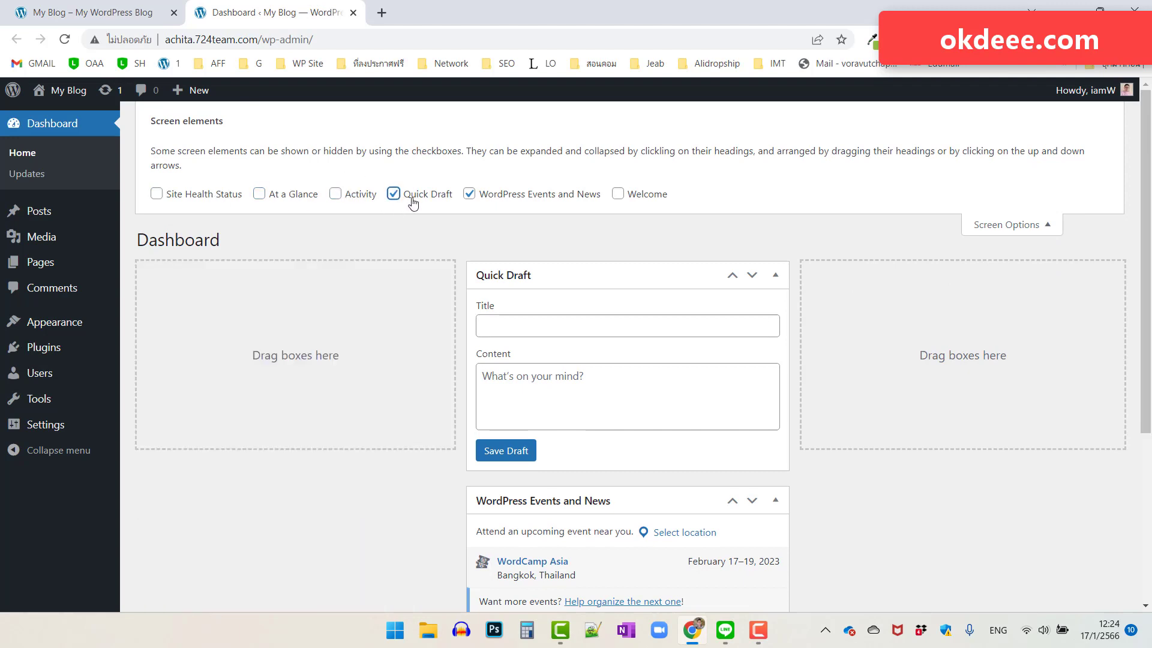
left_click(394, 193)
left_click(469, 194)
left_click(1063, 213)
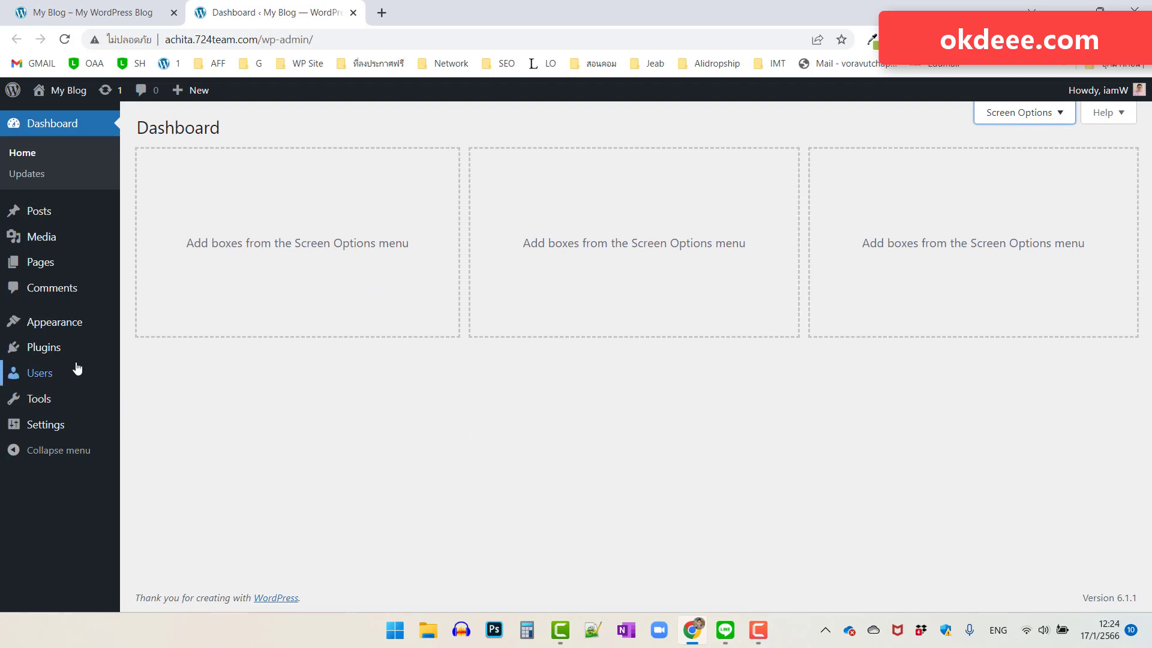
Install the Astra theme from the Add New themes list and activate it.
mouse_move(54, 322)
left_click(150, 328)
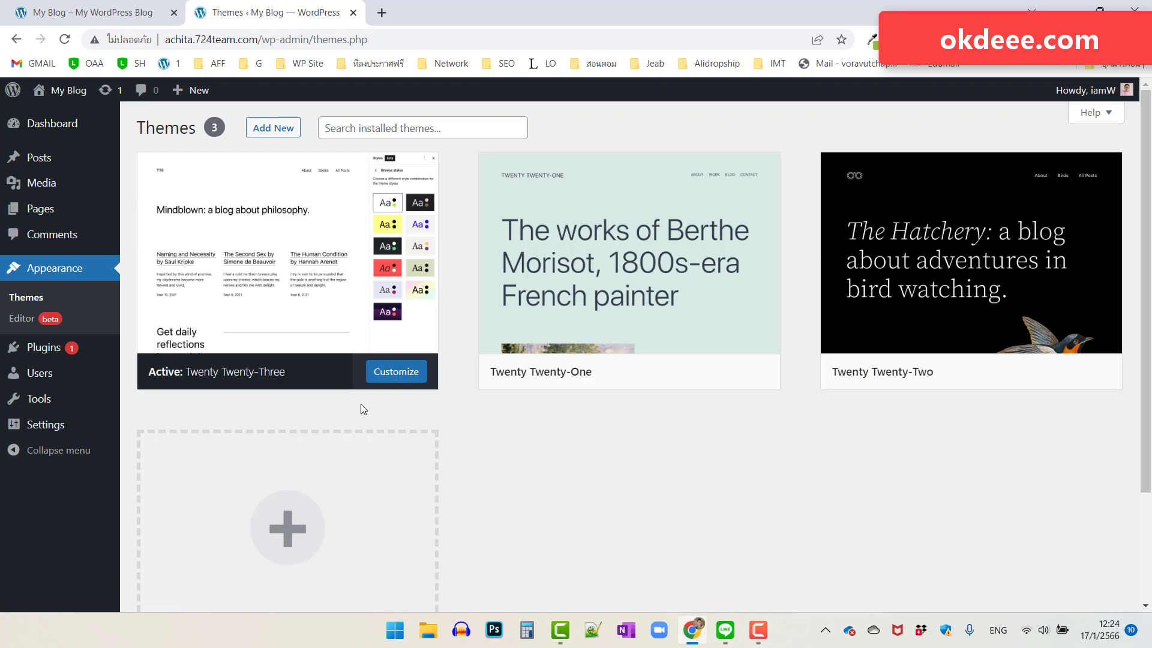
left_click(273, 129)
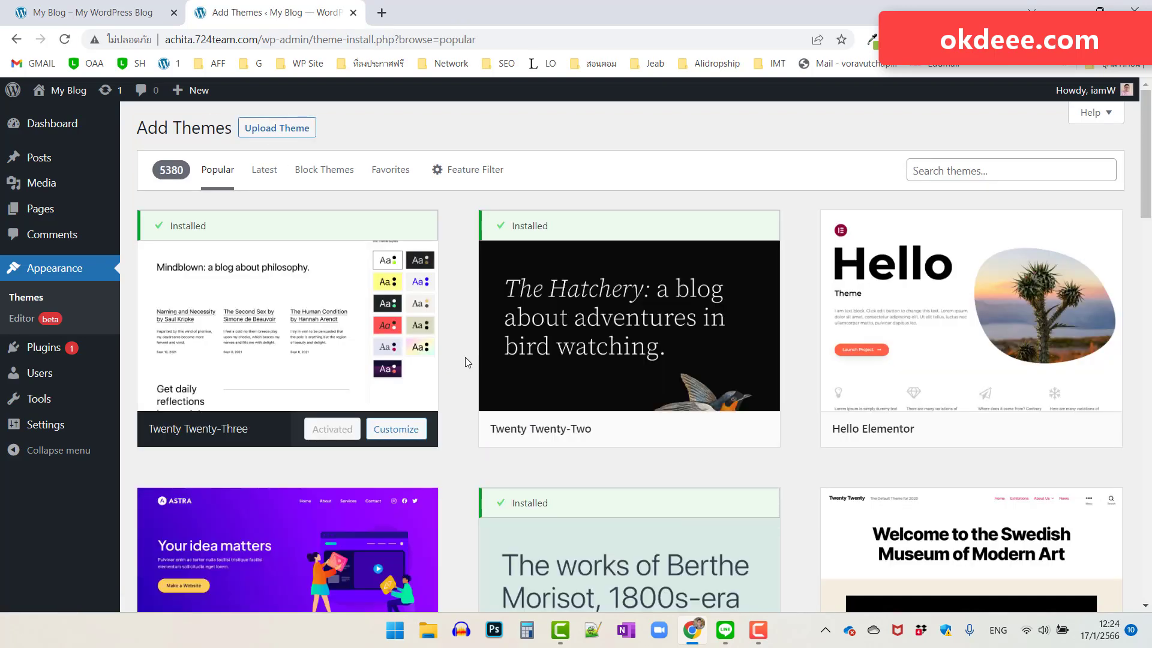
scroll(466, 357, "down", 2)
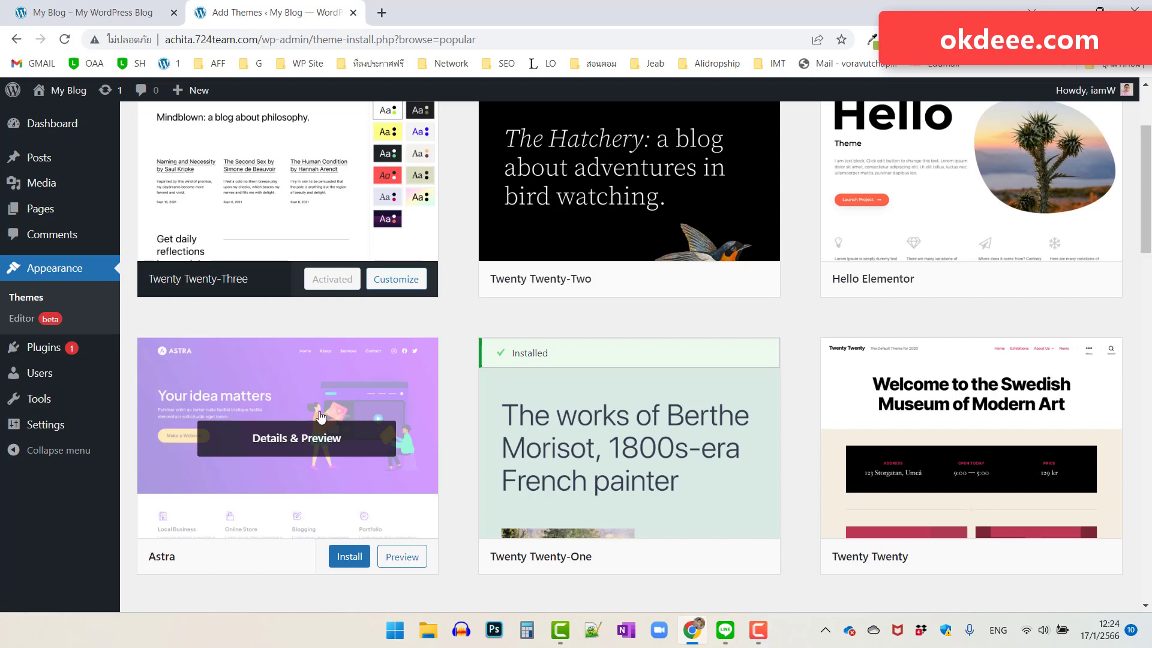
left_click(351, 559)
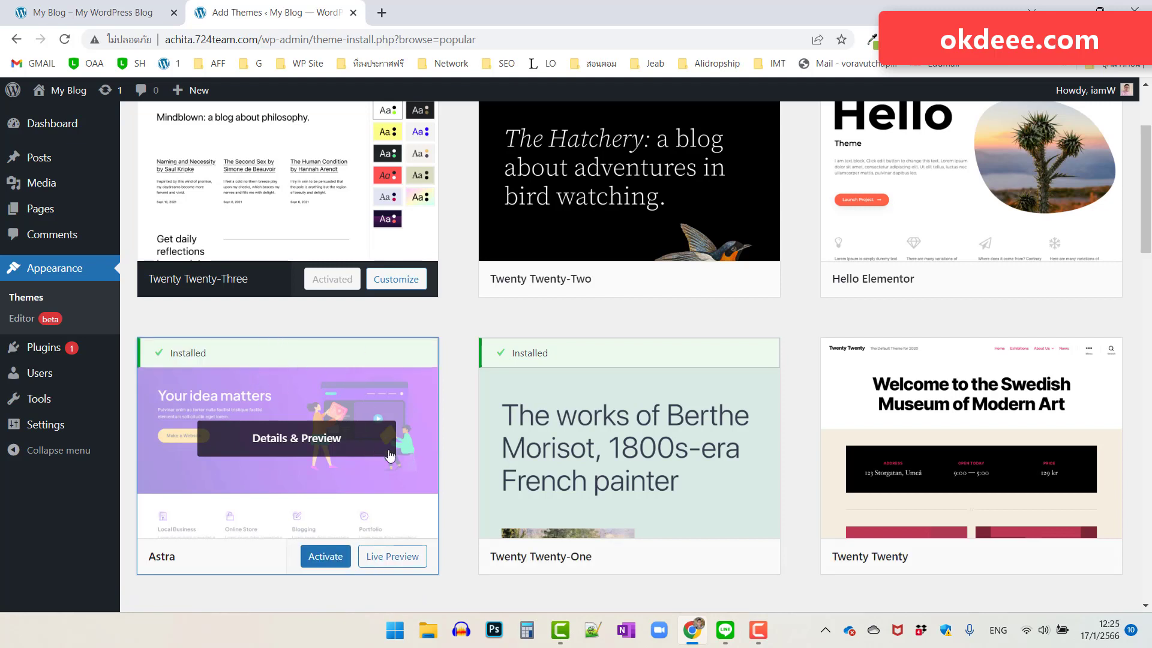
left_click(332, 558)
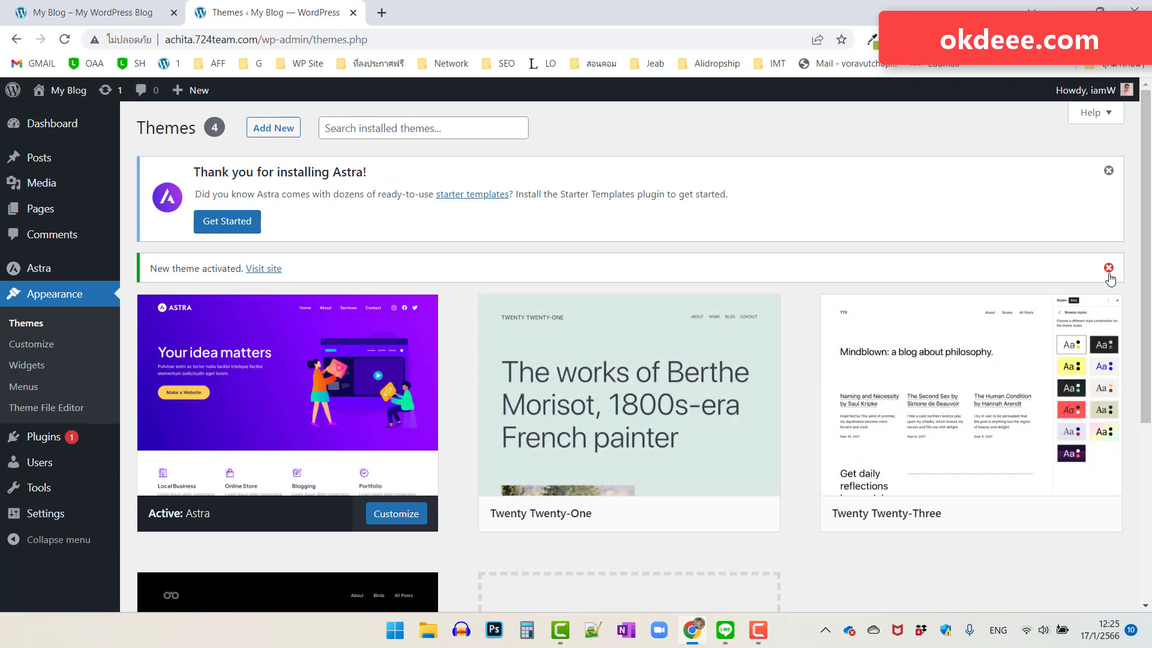
Delete the Twenty Twenty-One, Twenty Twenty-Three and Twenty Twenty-Two themes.
scroll(728, 363, "down", 1)
left_click(684, 377)
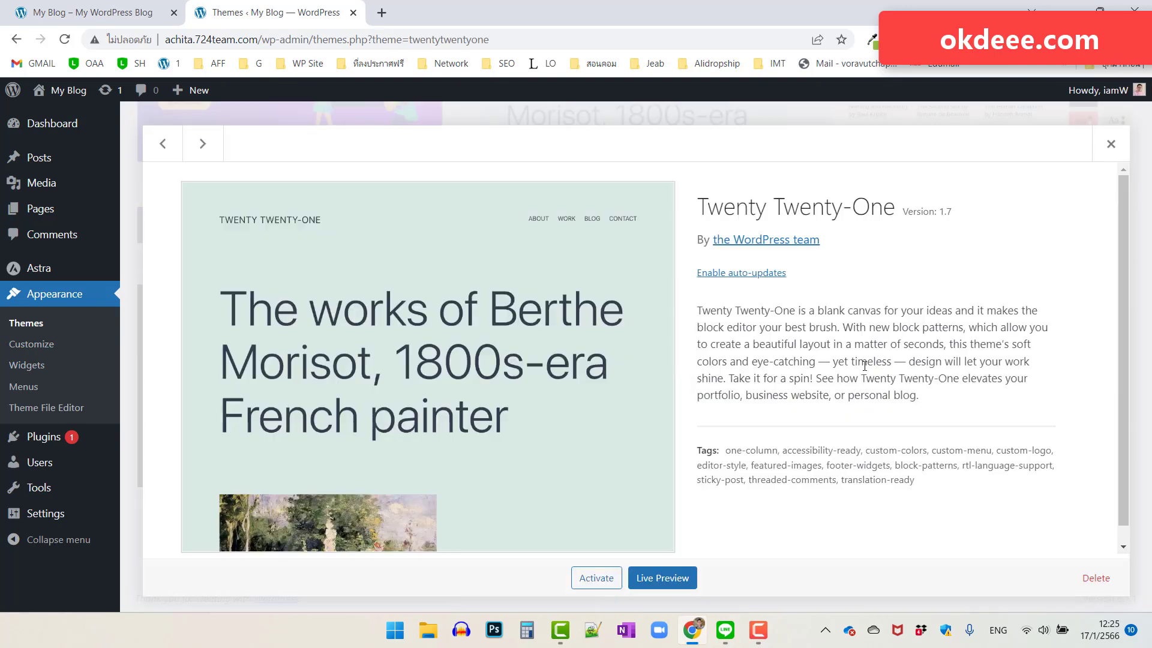
left_click(1090, 580)
left_click(674, 166)
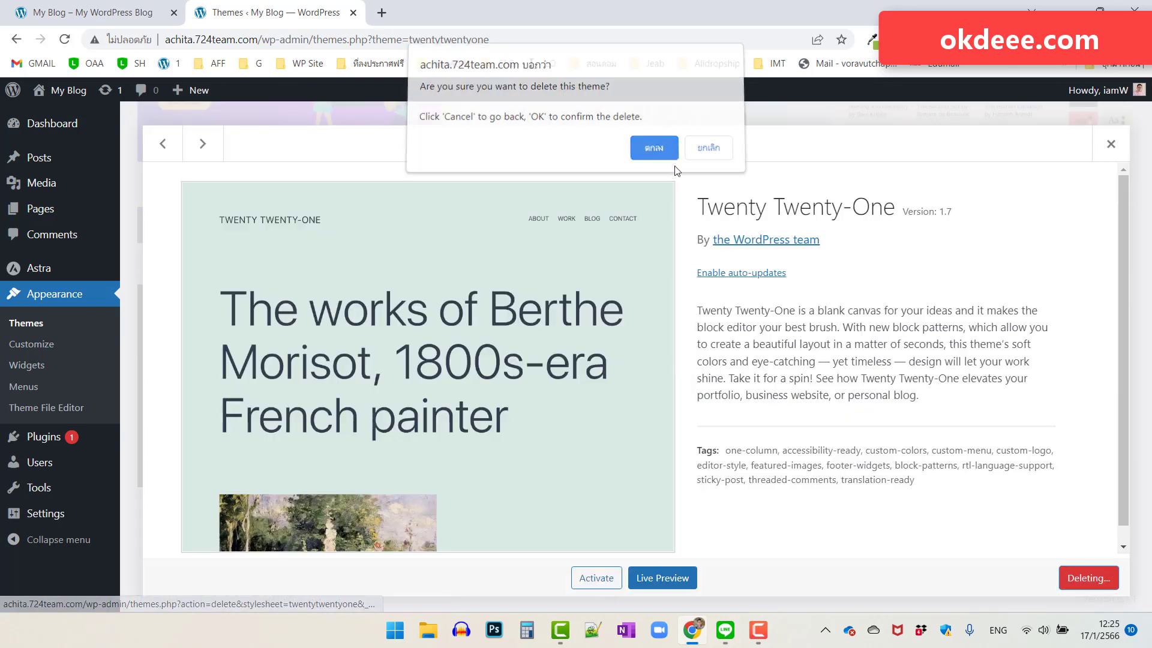
left_click(682, 223)
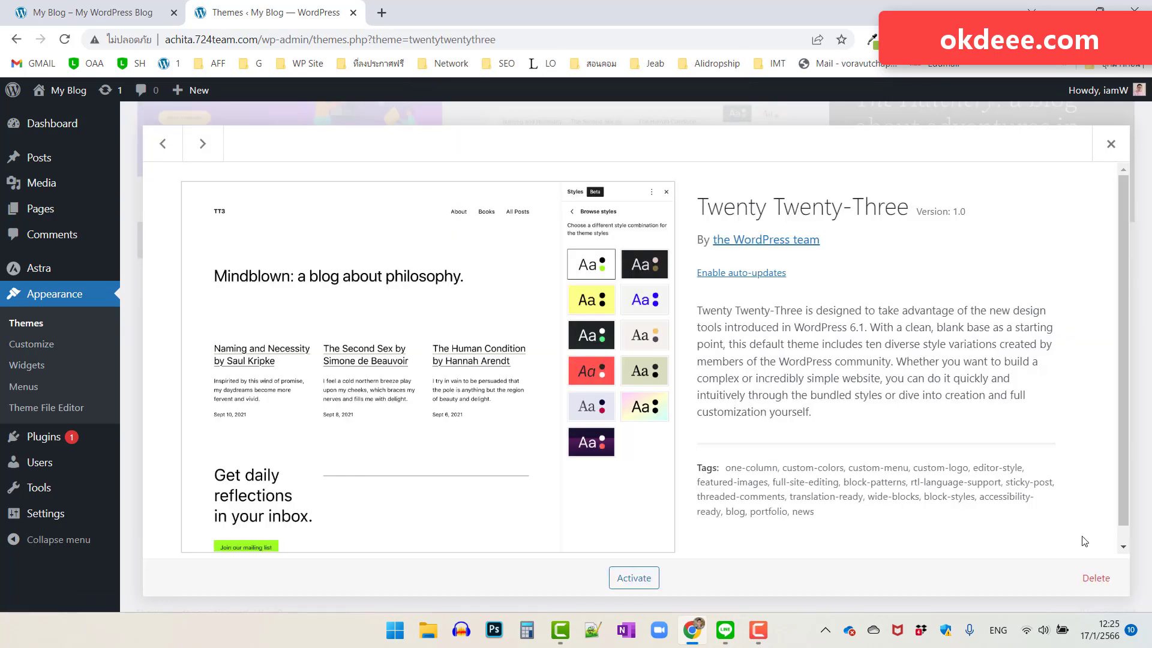
left_click(1095, 579)
left_click(645, 153)
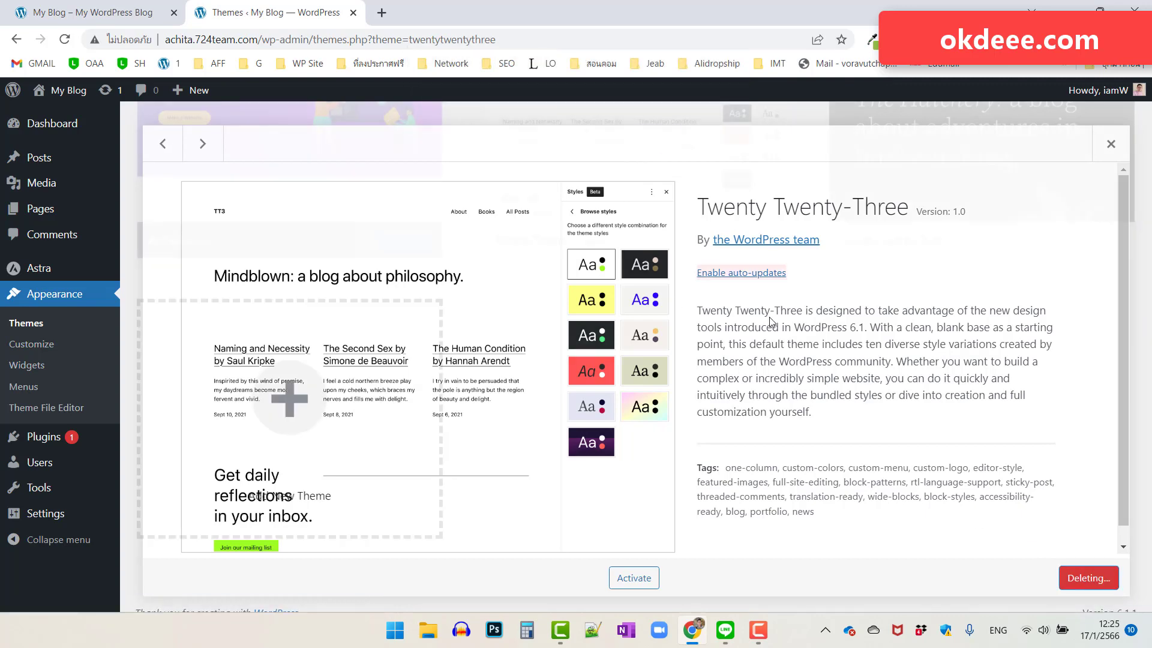
left_click(720, 390)
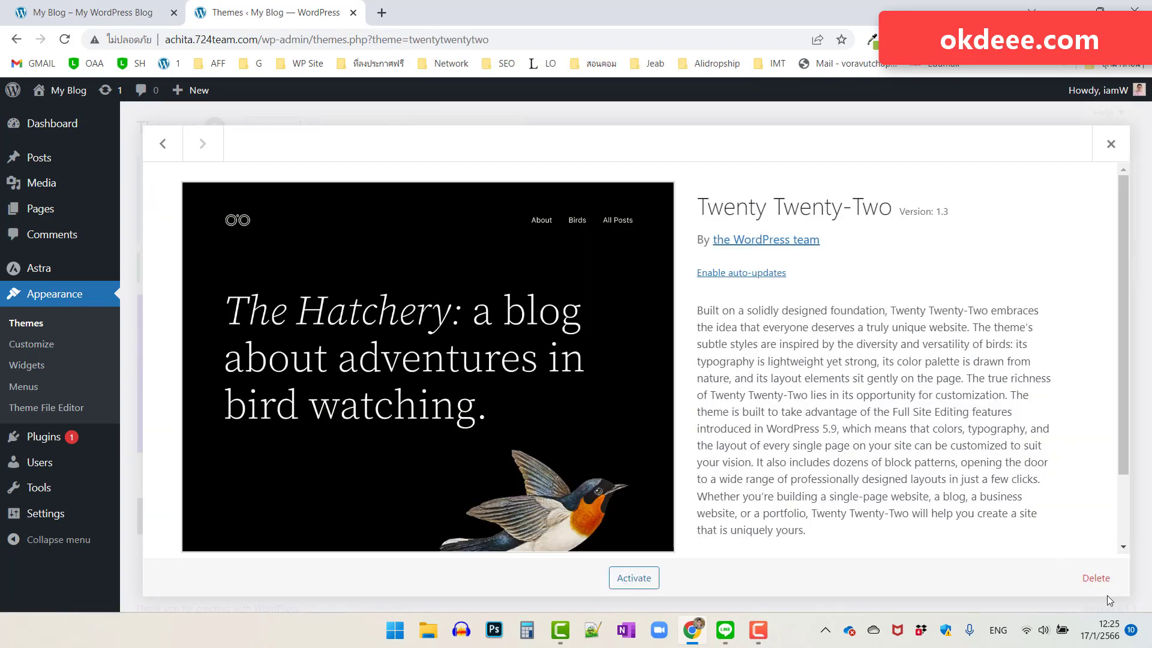
left_click(1093, 580)
left_click(657, 155)
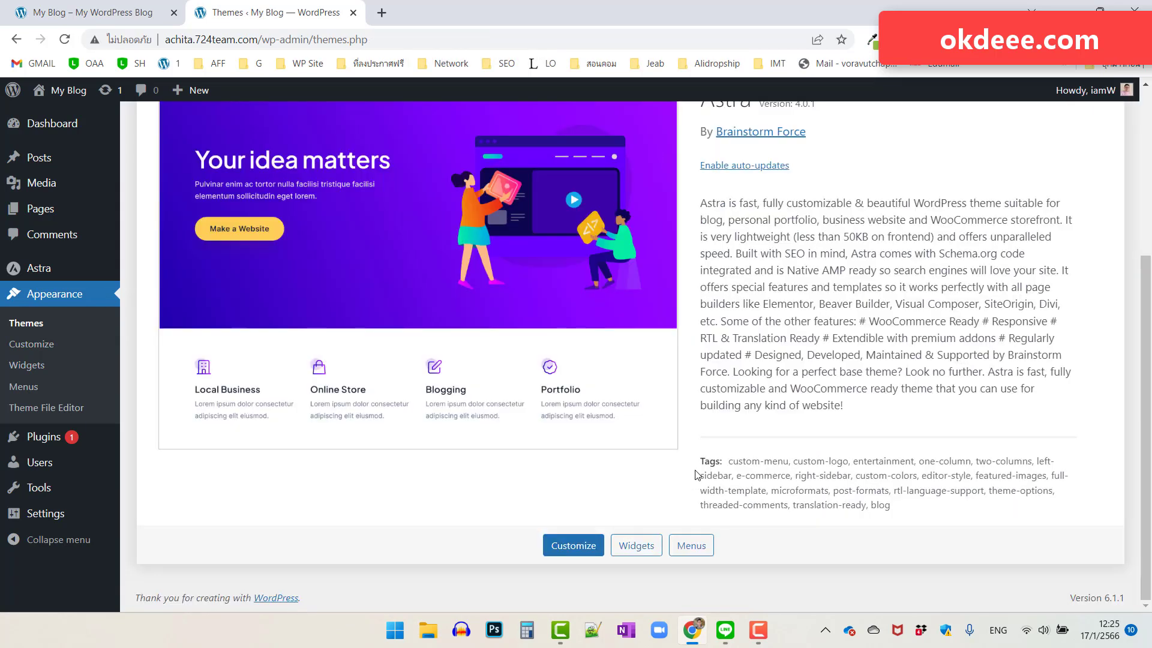
Dismiss the Astra thank-you notice and the 'New theme activated' notice.
scroll(765, 292, "up", 1)
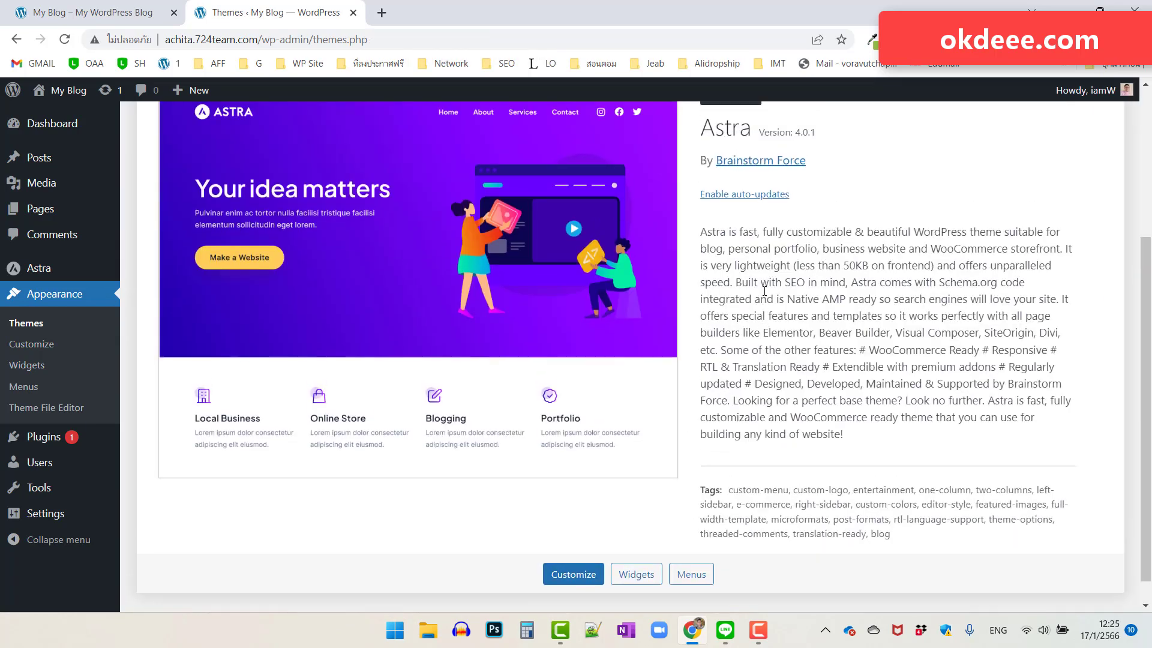
scroll(764, 292, "up", 4)
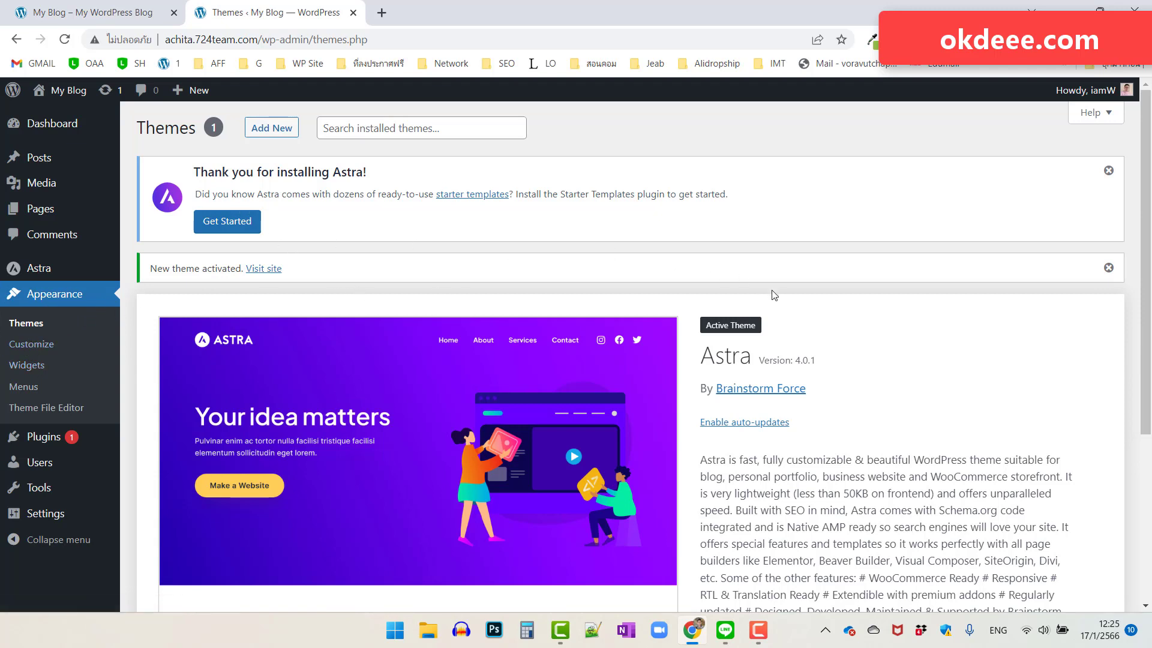
left_click(1109, 171)
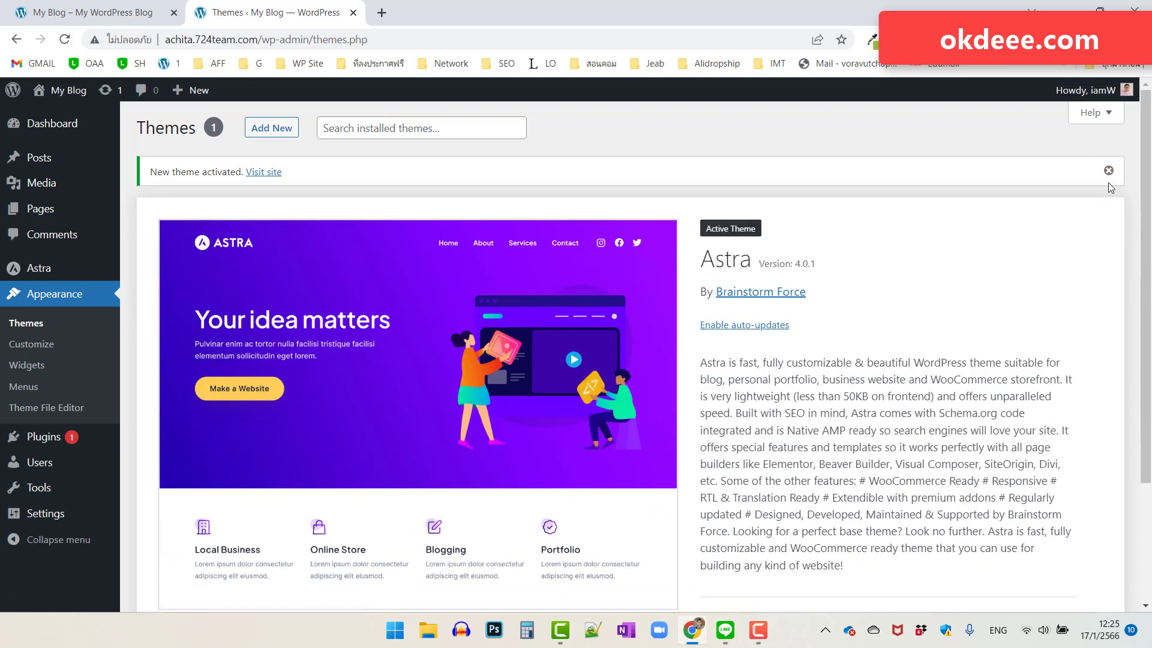
left_click(1109, 171)
scroll(652, 308, "down", 3)
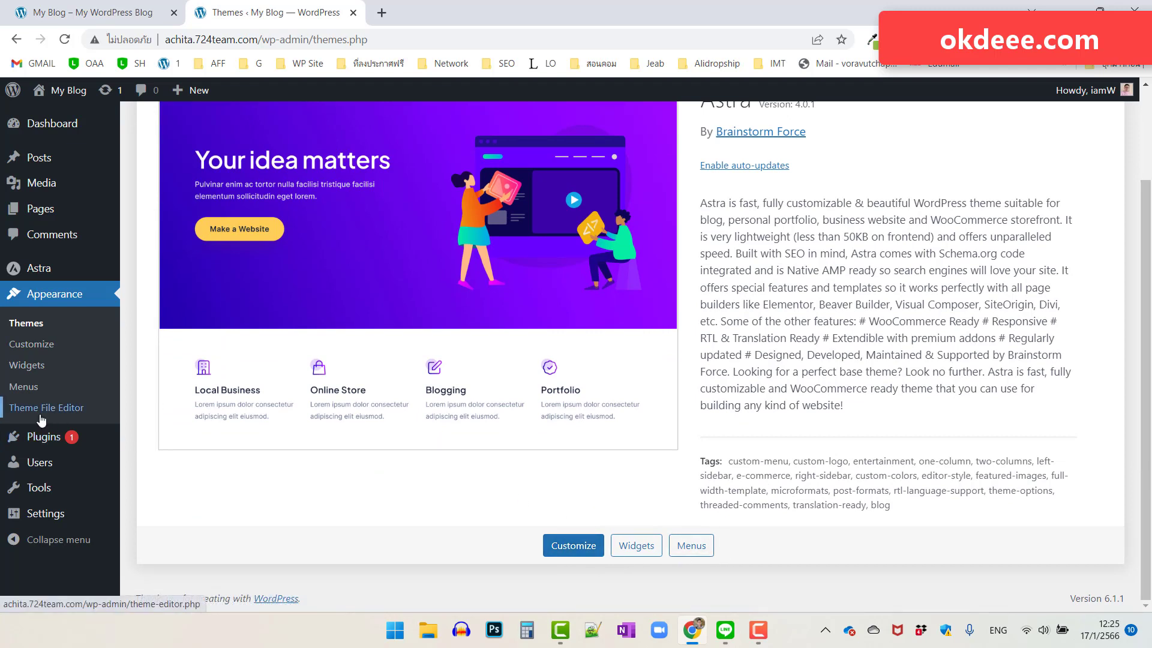
mouse_move(39, 269)
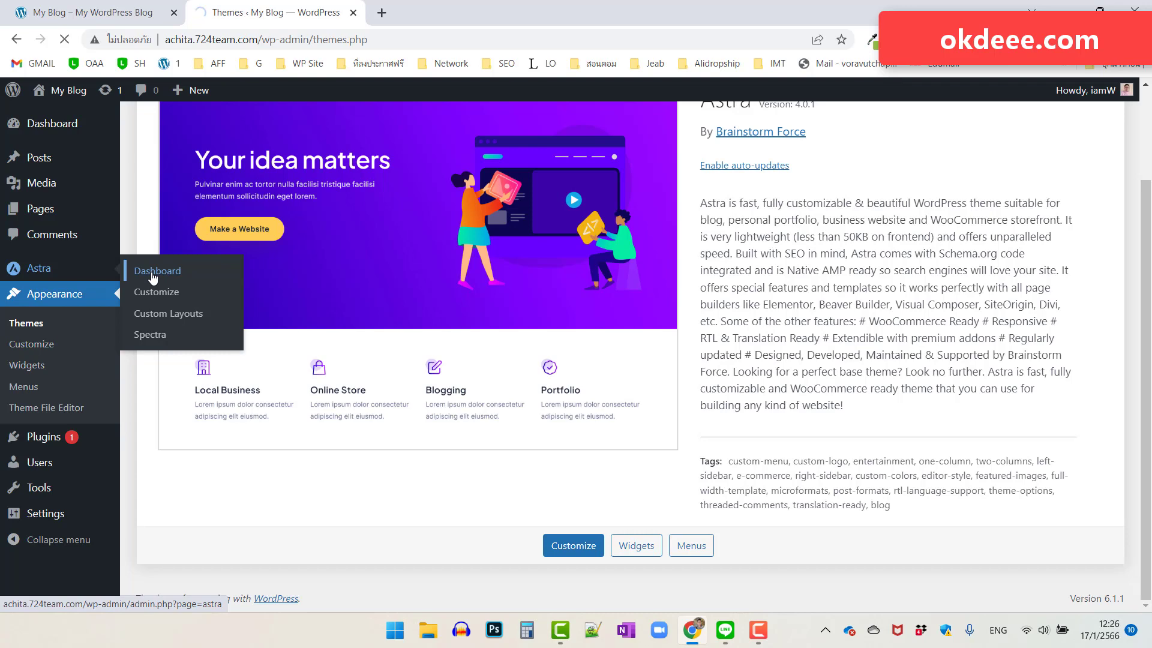
Open the Astra theme dashboard and scroll through its welcome page.
left_click(153, 273)
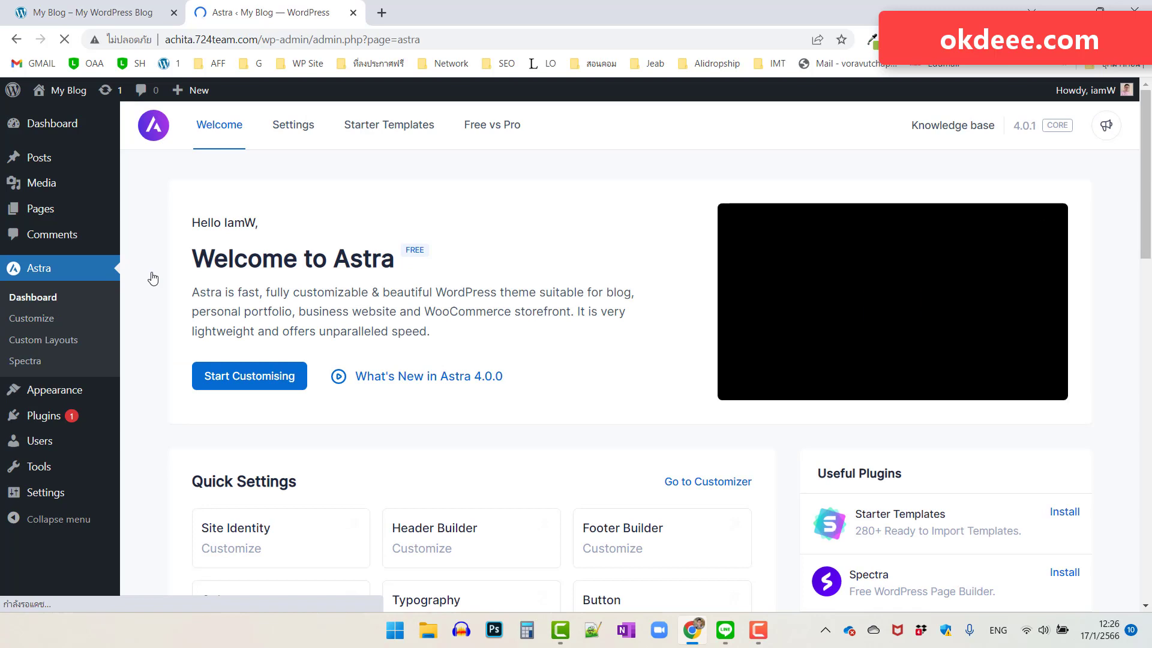
scroll(507, 306, "down", 2)
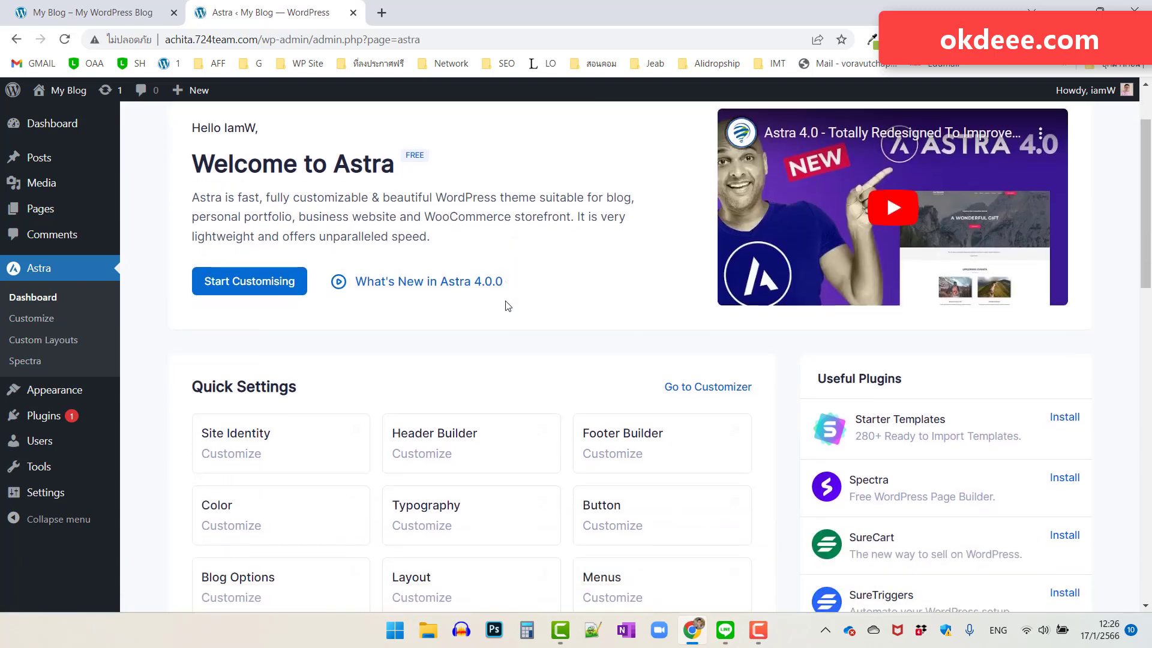
scroll(507, 307, "down", 1)
scroll(628, 306, "down", 1)
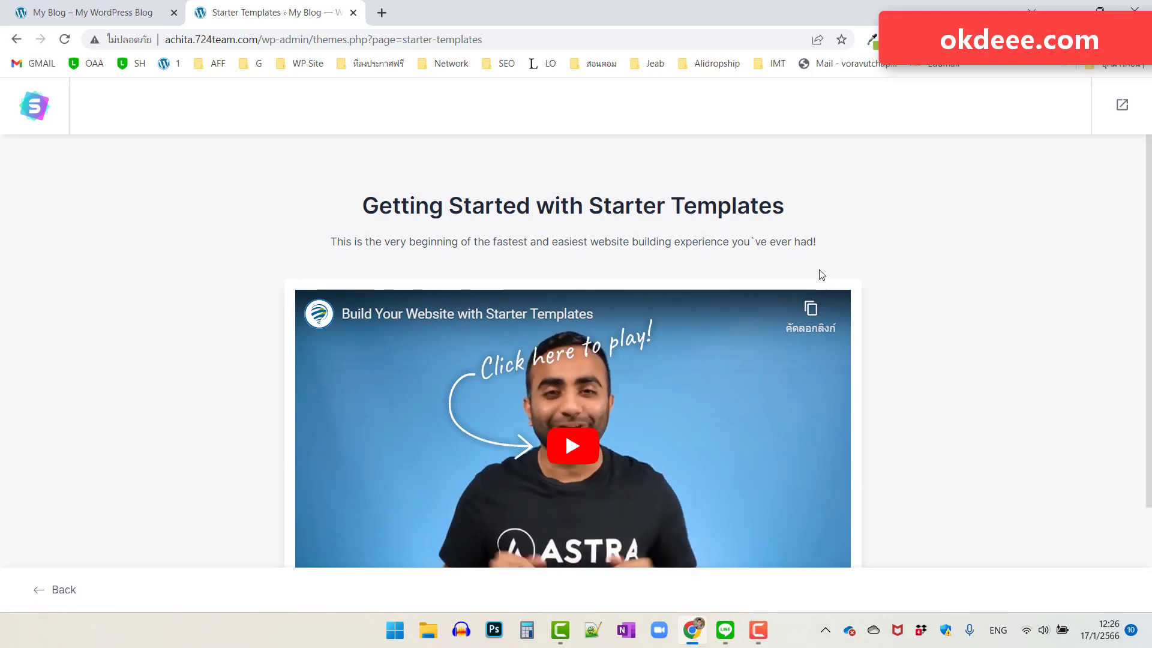
Start building the site from starter templates with Elementor as the page builder.
scroll(822, 269, "down", 2)
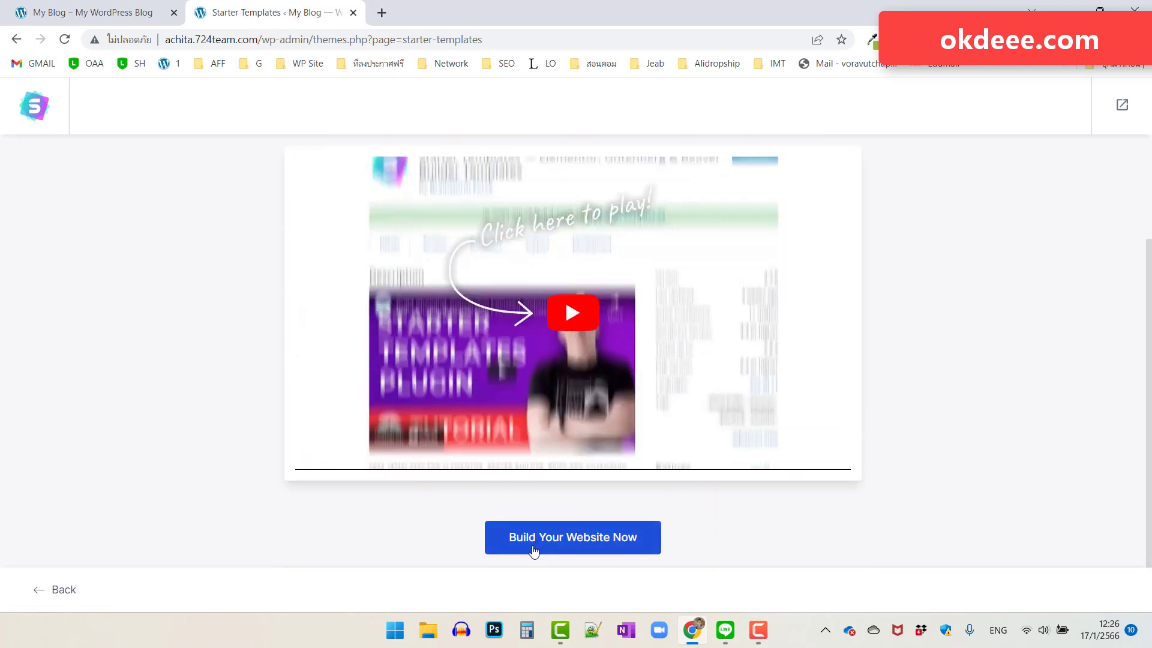
left_click(592, 543)
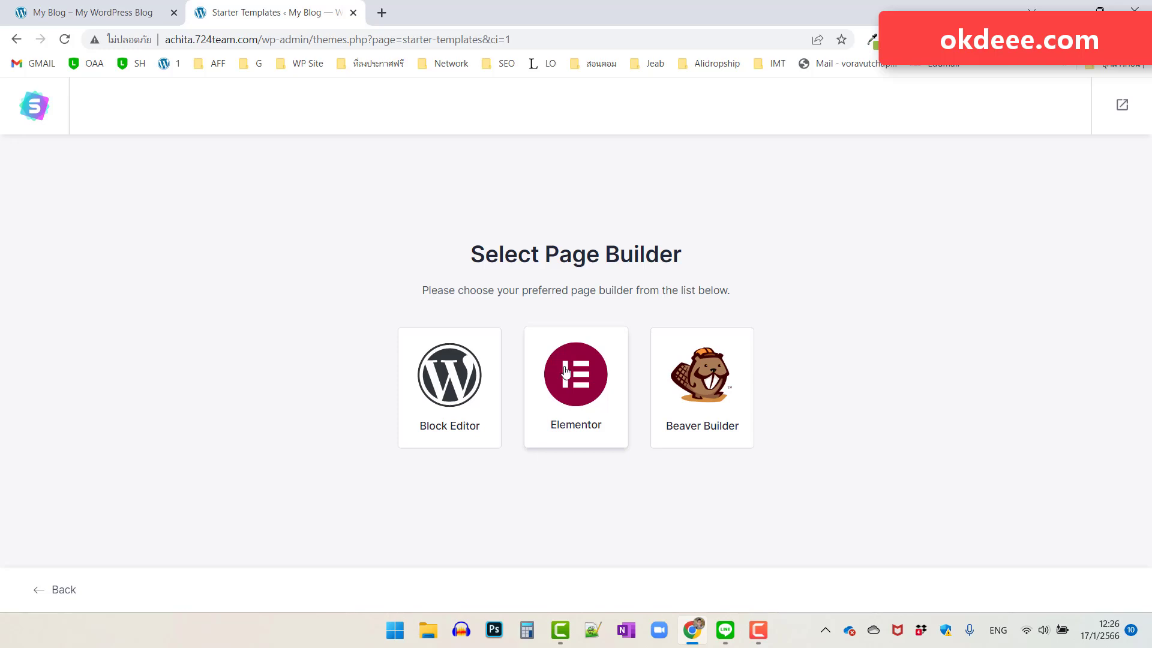
left_click(580, 378)
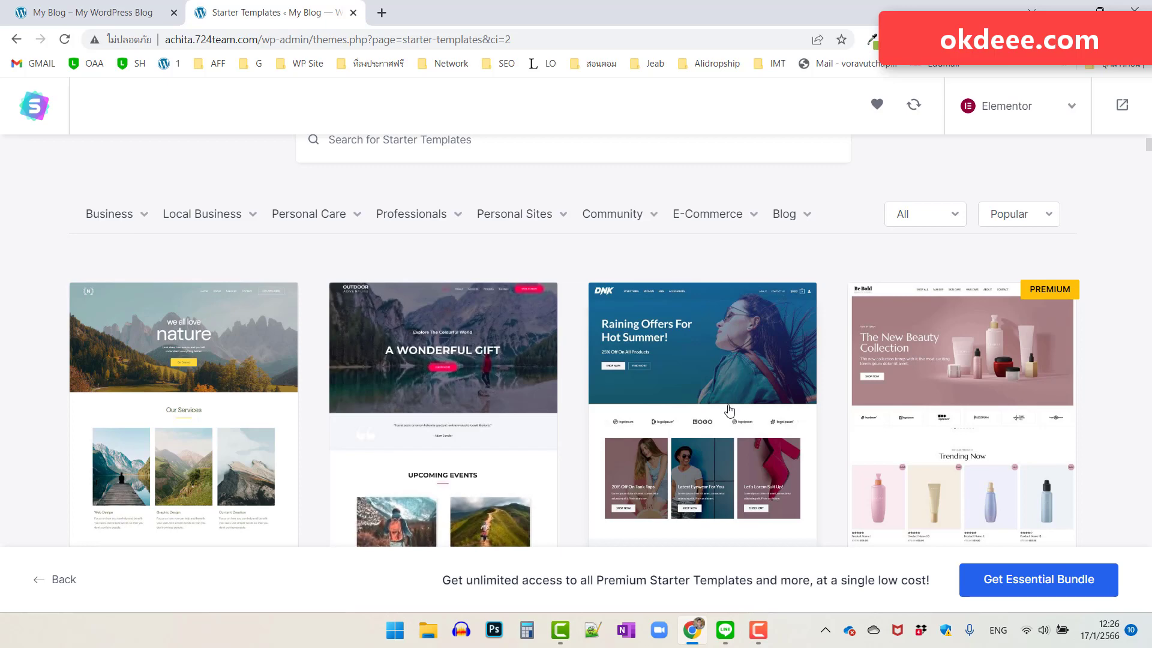
Scroll through the Elementor template library until the Simply Natural template is visible.
scroll(729, 411, "down", 3)
scroll(730, 420, "down", 1)
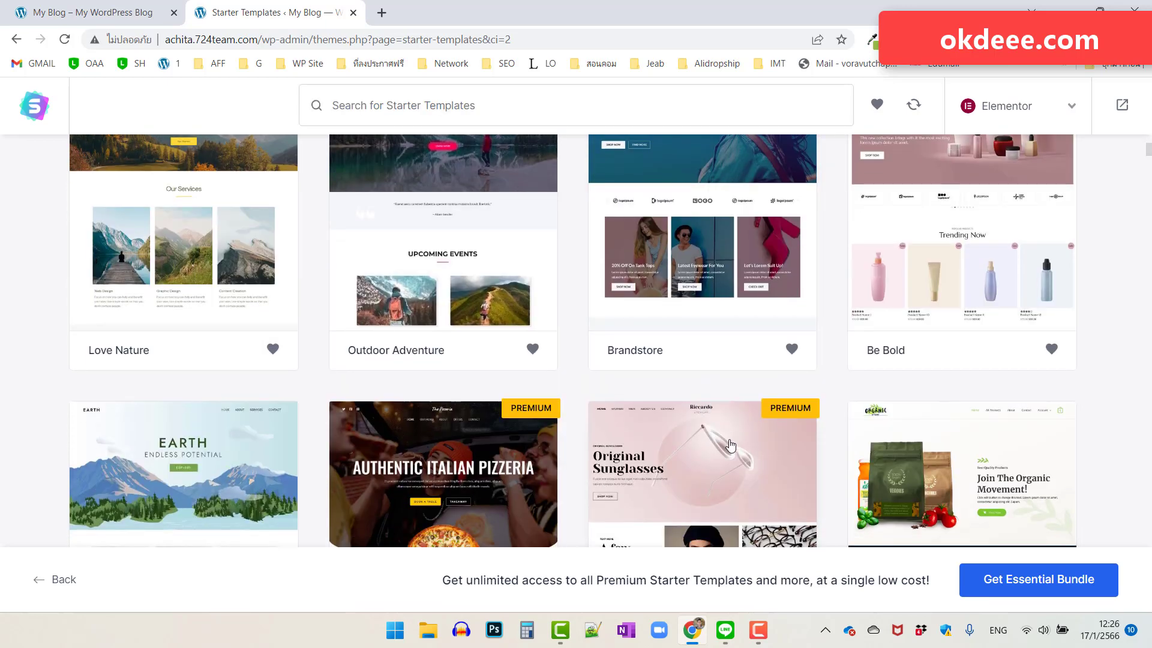
scroll(745, 378, "down", 2)
scroll(745, 378, "down", 2)
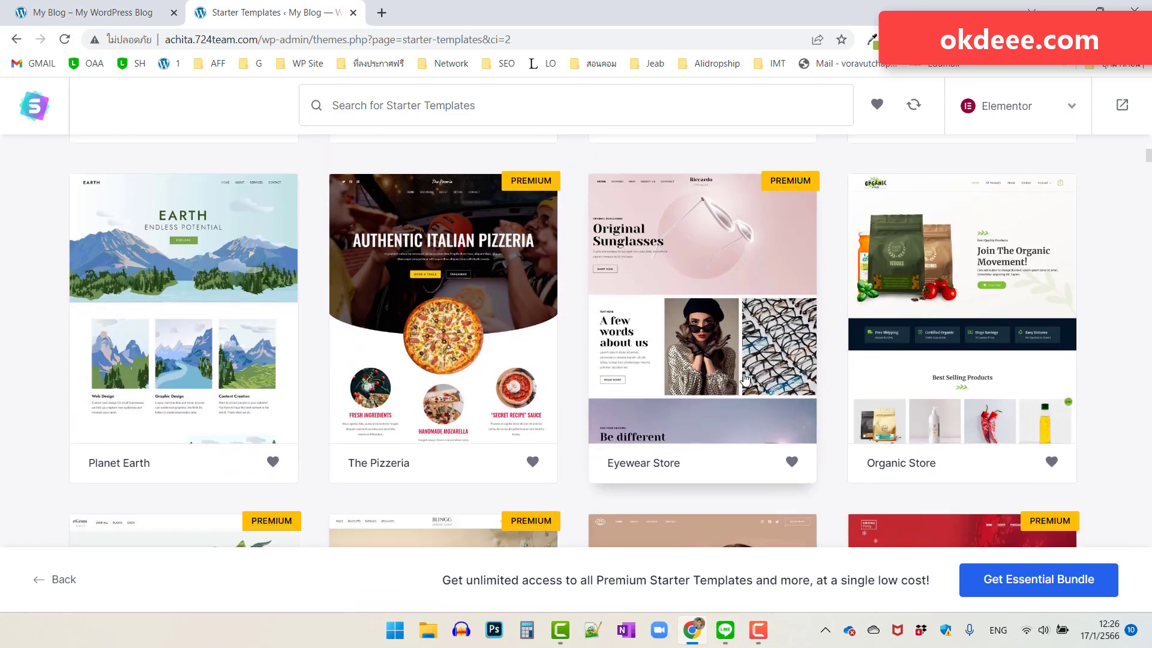
scroll(746, 378, "down", 2)
scroll(746, 378, "down", 3)
scroll(745, 378, "down", 2)
scroll(745, 378, "down", 3)
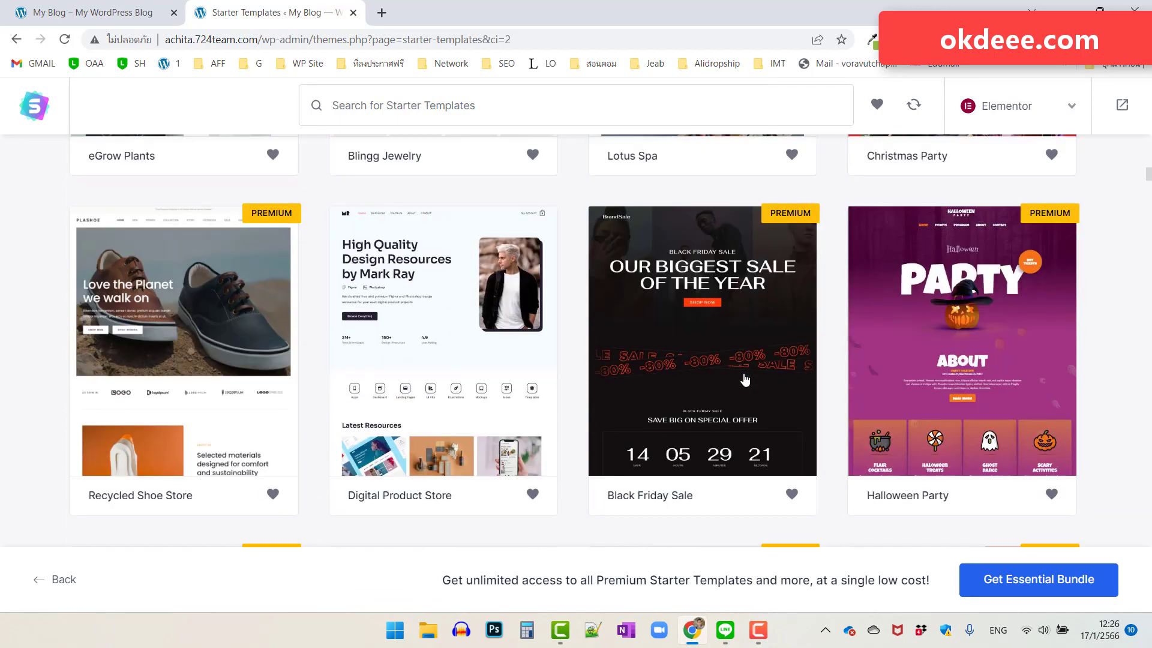
scroll(745, 378, "down", 3)
scroll(745, 378, "down", 2)
scroll(746, 380, "down", 4)
scroll(745, 379, "down", 2)
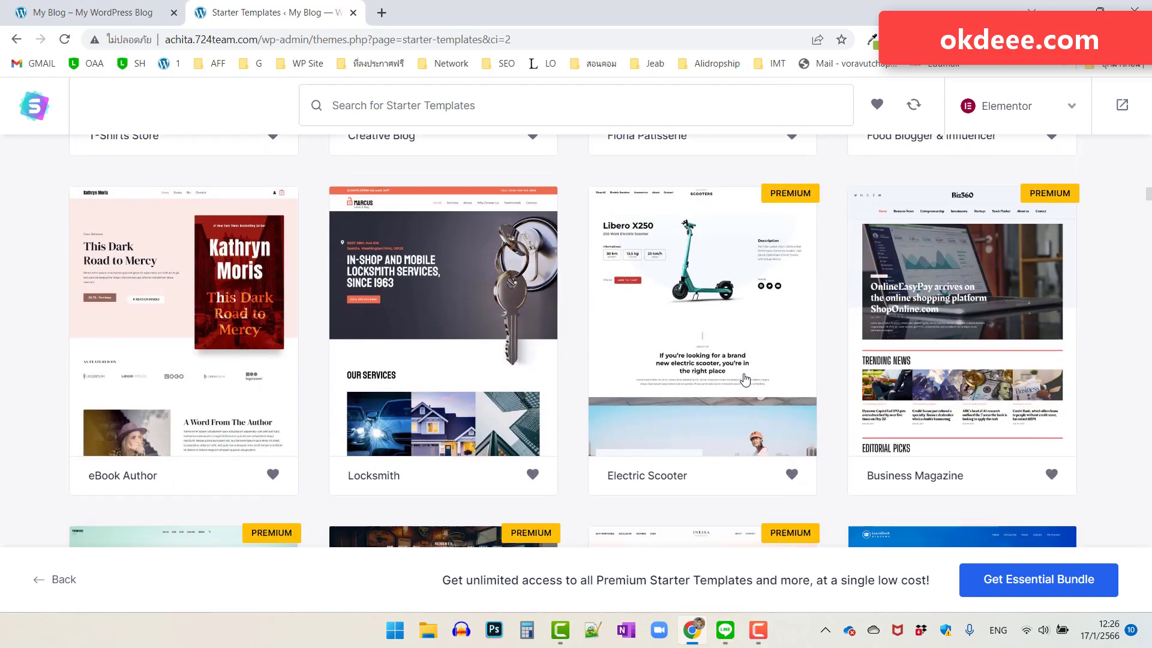
scroll(745, 379, "down", 3)
scroll(745, 380, "down", 2)
scroll(745, 380, "down", 1)
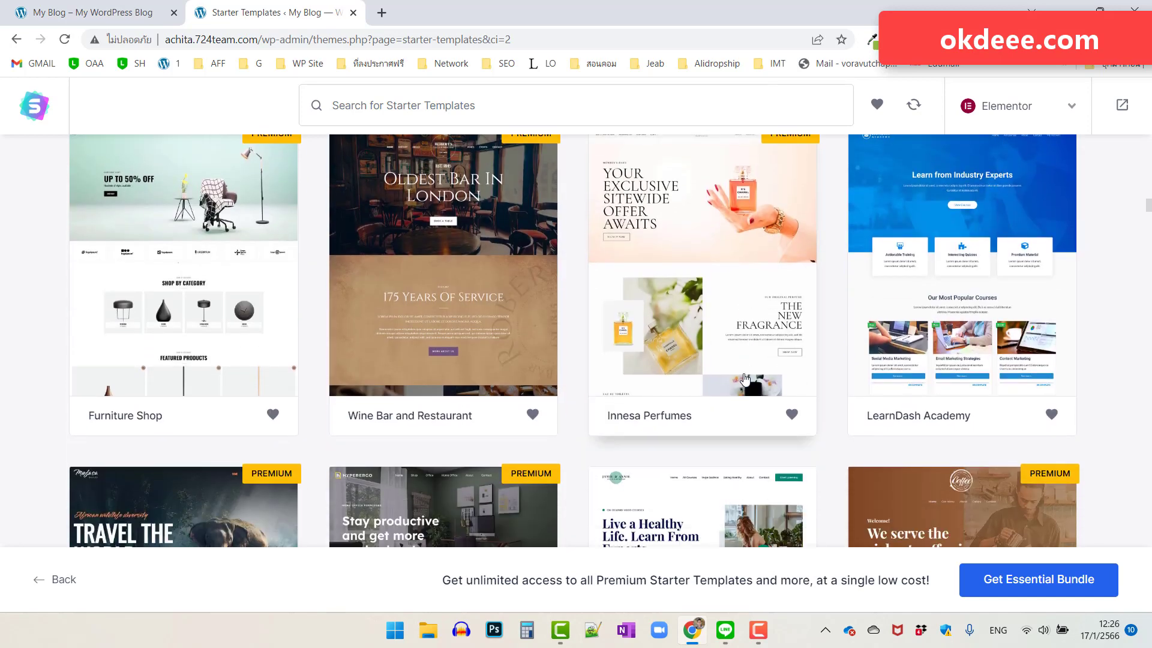
scroll(745, 380, "up", 2)
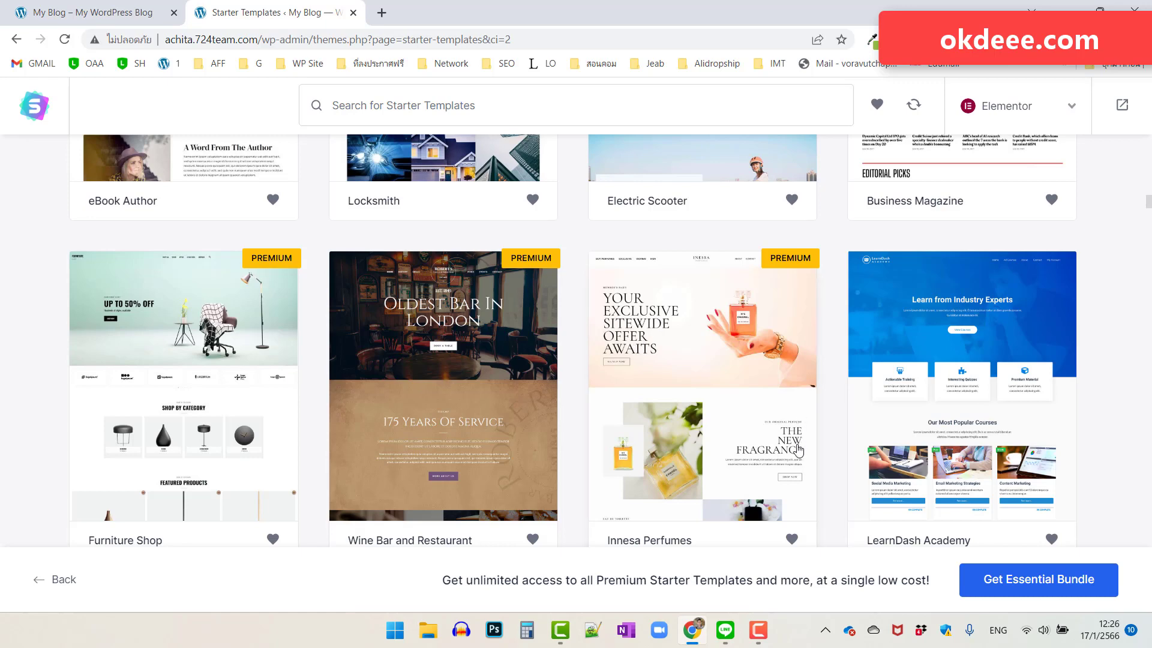
scroll(780, 390, "down", 6)
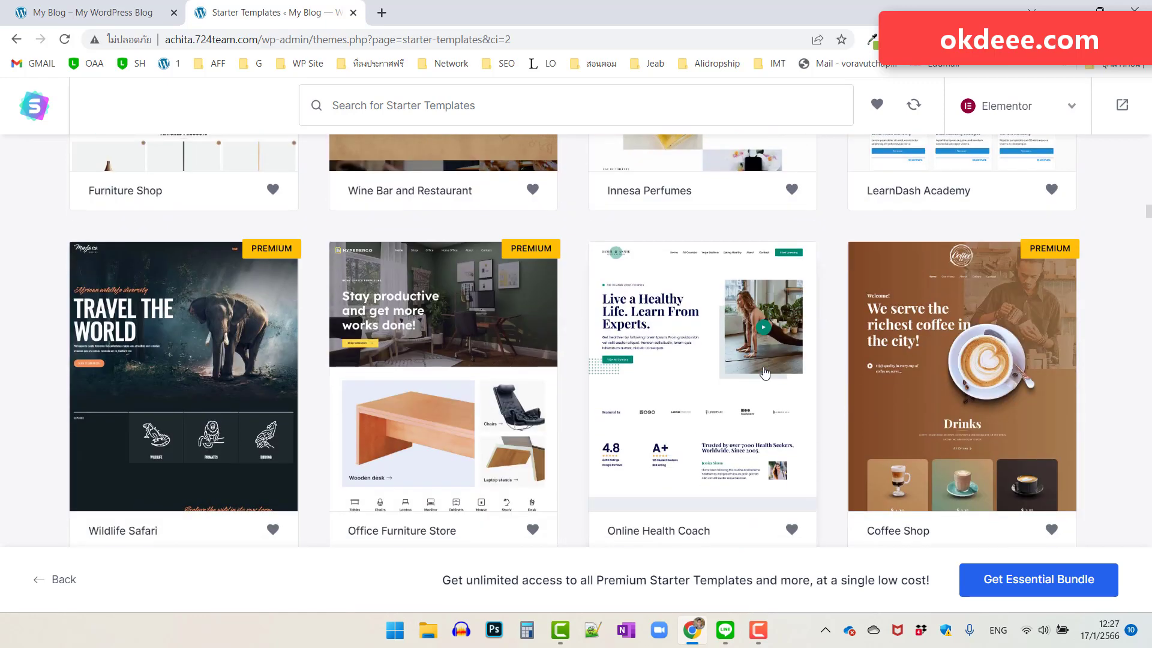
scroll(765, 373, "up", 1)
scroll(765, 372, "down", 2)
scroll(765, 372, "down", 3)
scroll(765, 372, "down", 1)
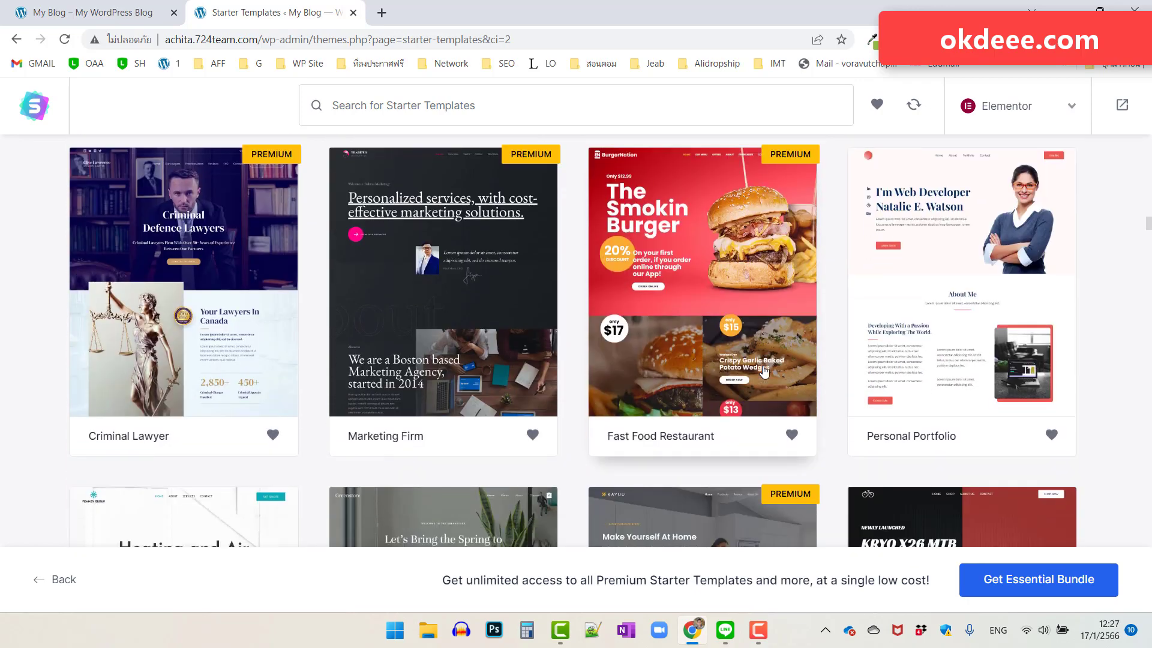
scroll(764, 373, "down", 2)
scroll(764, 372, "down", 2)
scroll(764, 372, "down", 3)
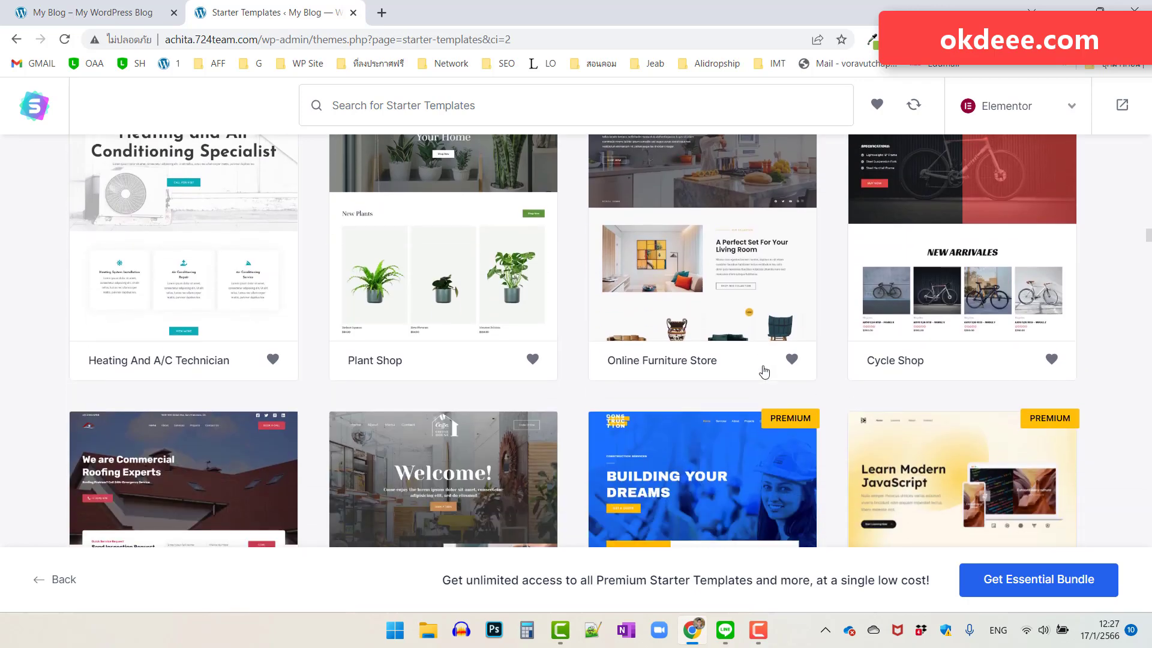
scroll(765, 372, "up", 2)
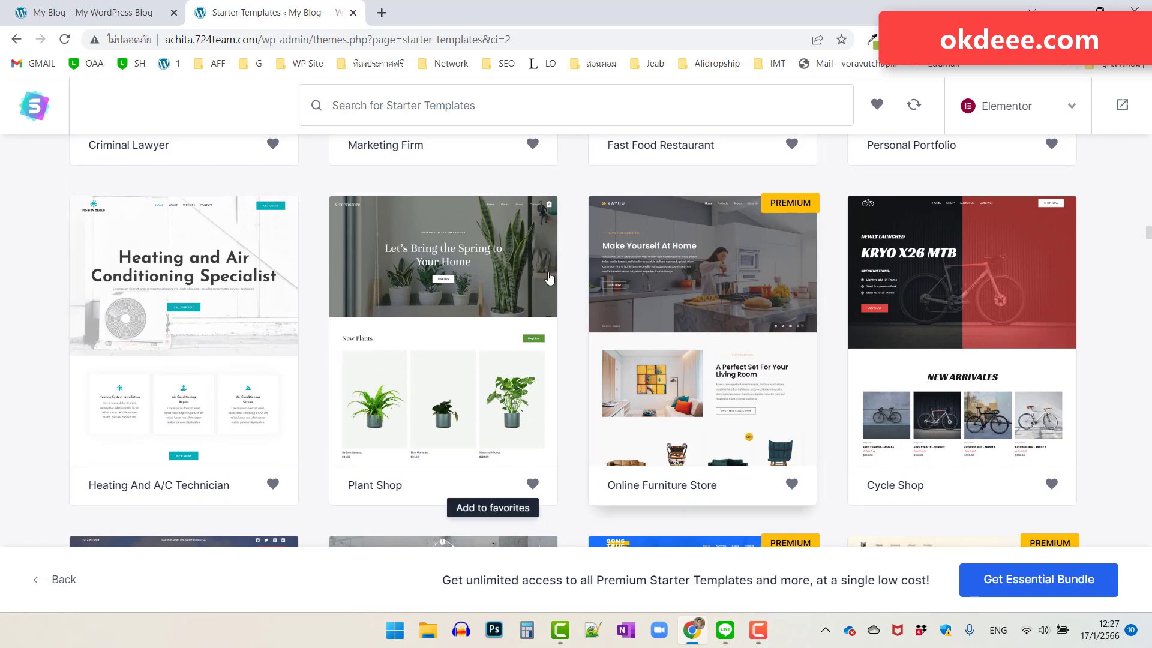
scroll(861, 363, "down", 1)
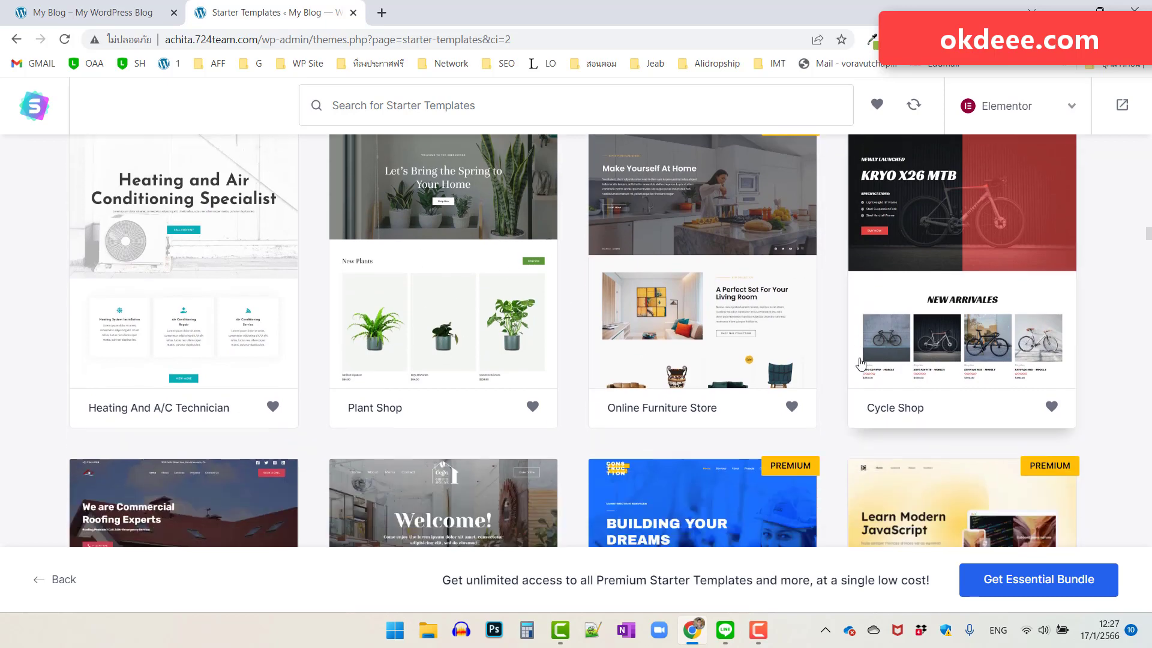
scroll(861, 363, "down", 2)
scroll(861, 363, "down", 4)
scroll(861, 365, "down", 3)
scroll(861, 363, "down", 3)
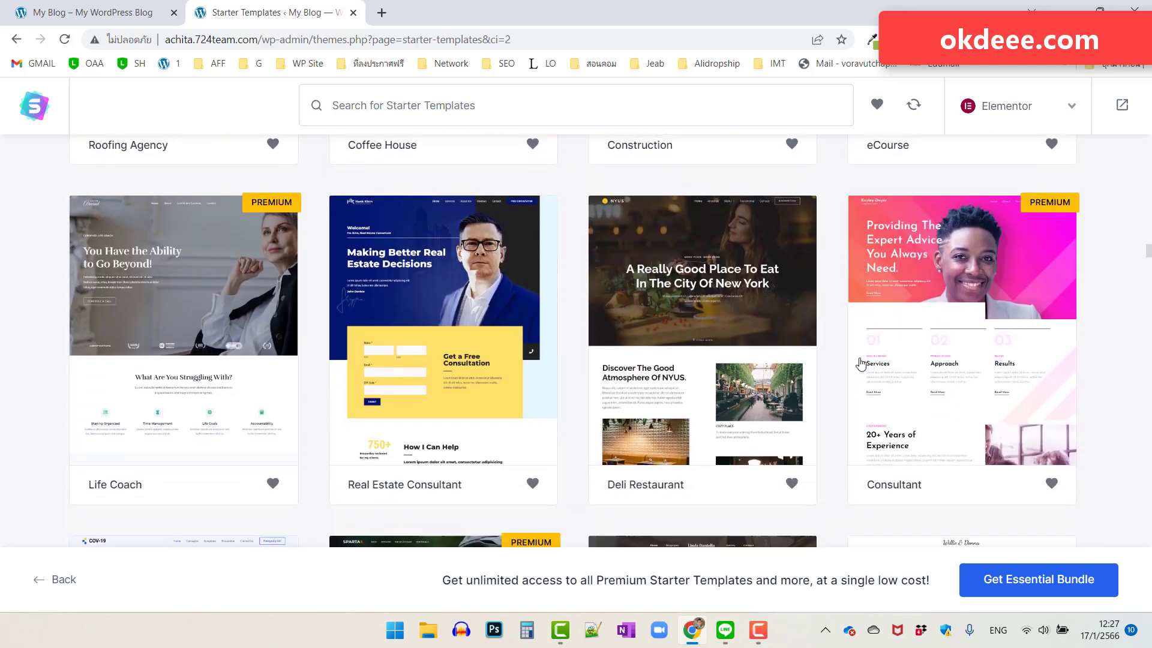
scroll(755, 382, "up", 2)
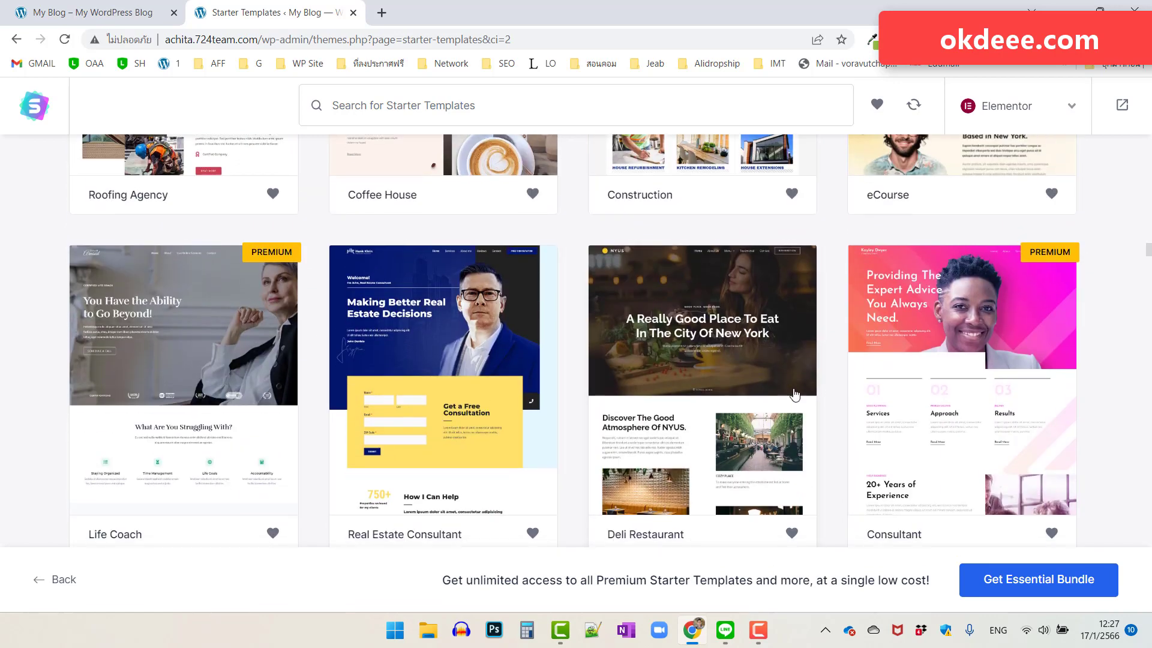
scroll(804, 397, "down", 2)
scroll(795, 393, "down", 3)
scroll(795, 396, "down", 2)
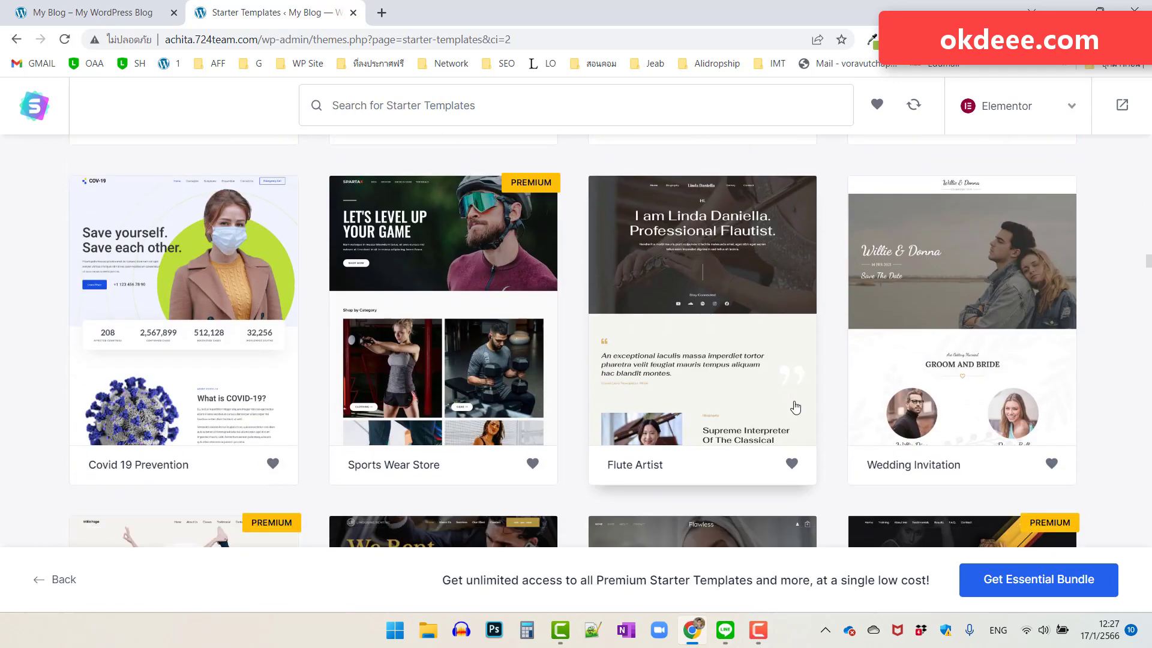
scroll(796, 402, "down", 1)
scroll(795, 407, "down", 2)
scroll(795, 407, "down", 2)
scroll(796, 405, "down", 2)
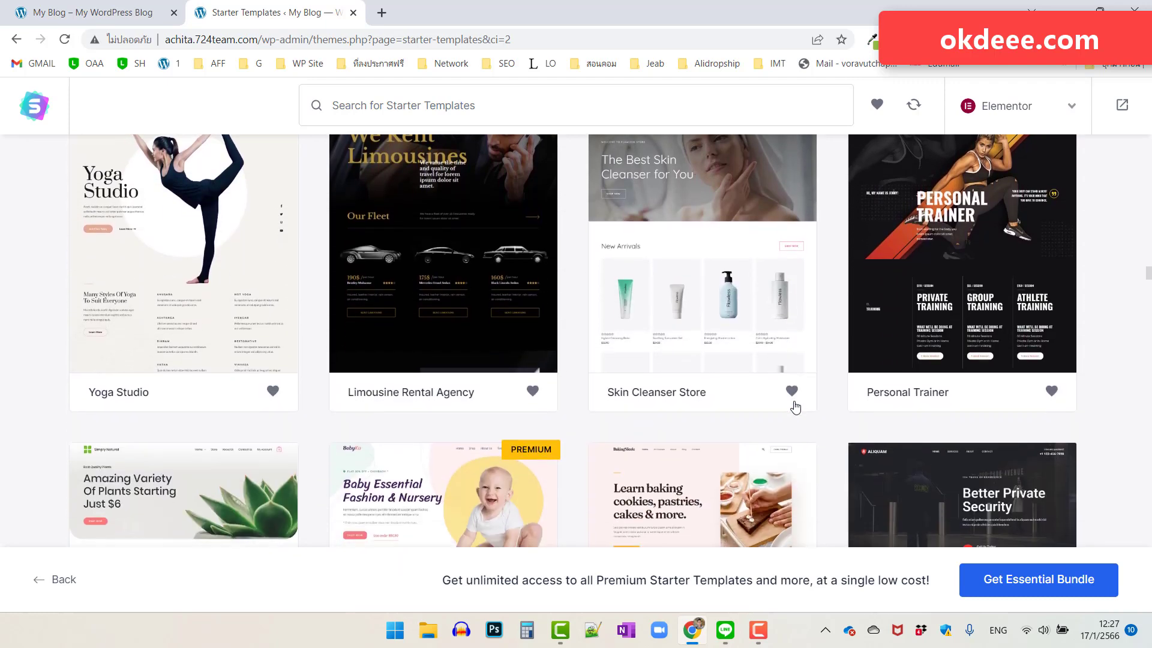
scroll(795, 405, "down", 3)
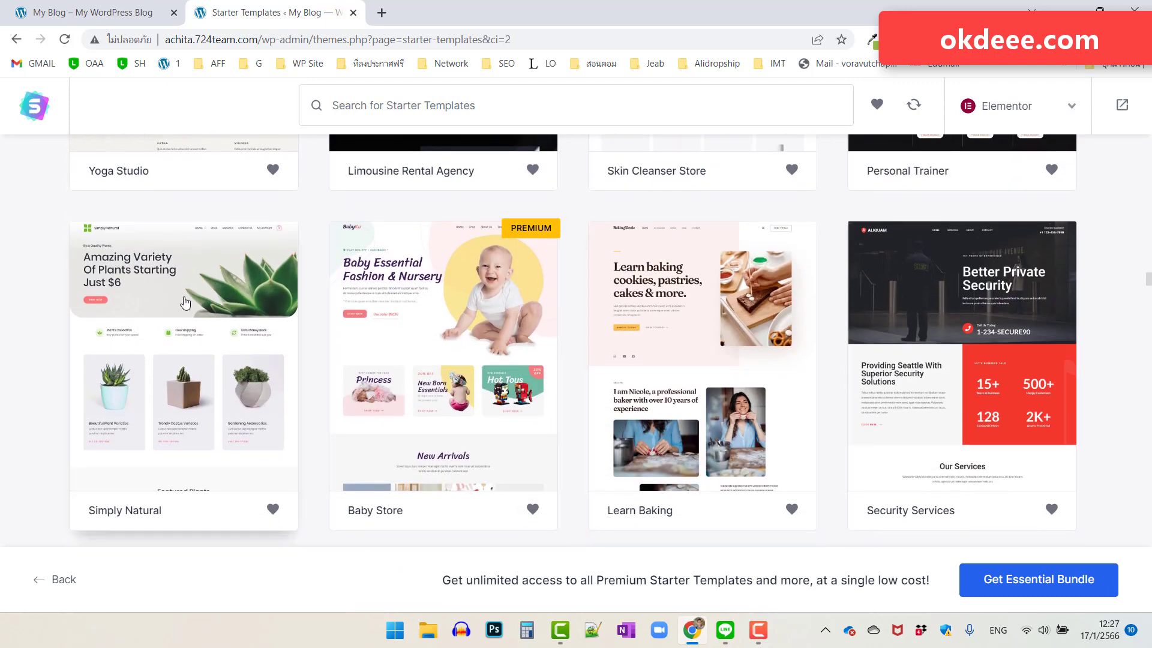
scroll(186, 303, "down", 2)
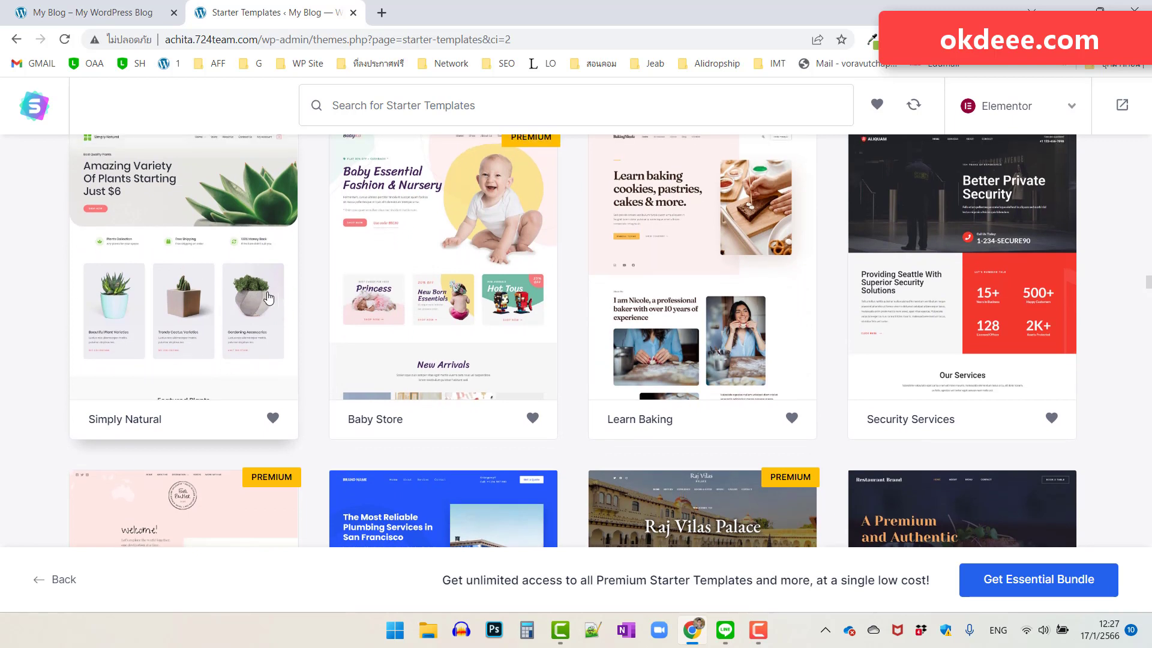
scroll(502, 206, "up", 1)
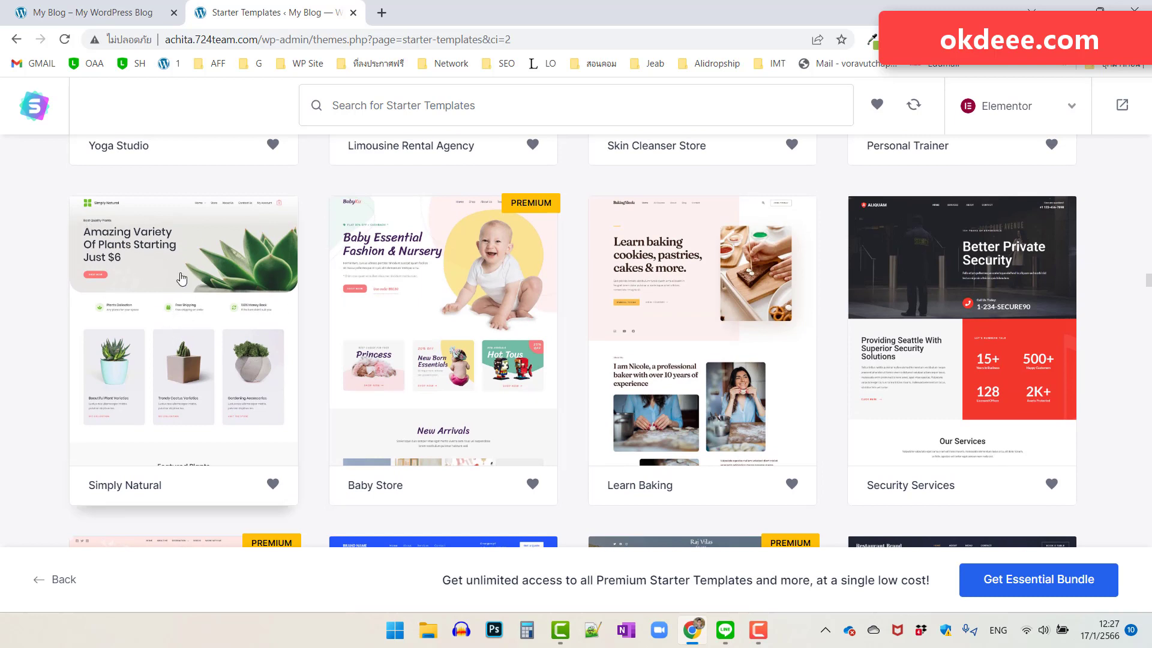
Open the Simply Natural plant-shop template to its logo step suggesting 180×60 px.
left_click(204, 403)
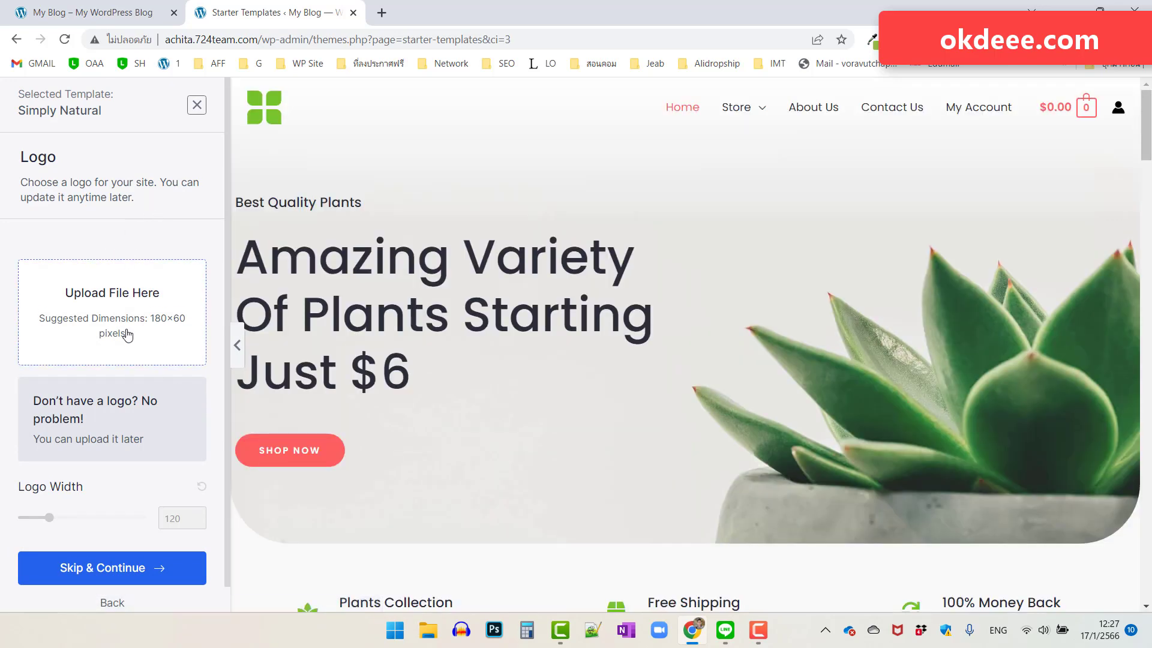
scroll(127, 335, "down", 1)
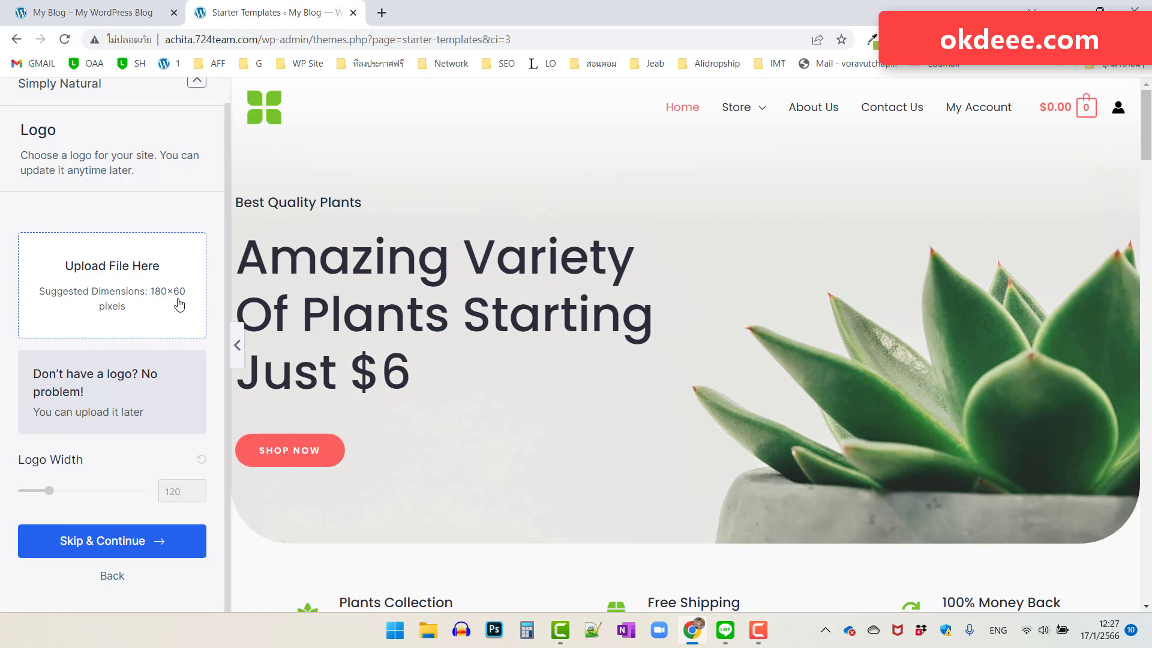
Load the Canva home page in a new browser tab.
left_click(383, 13)
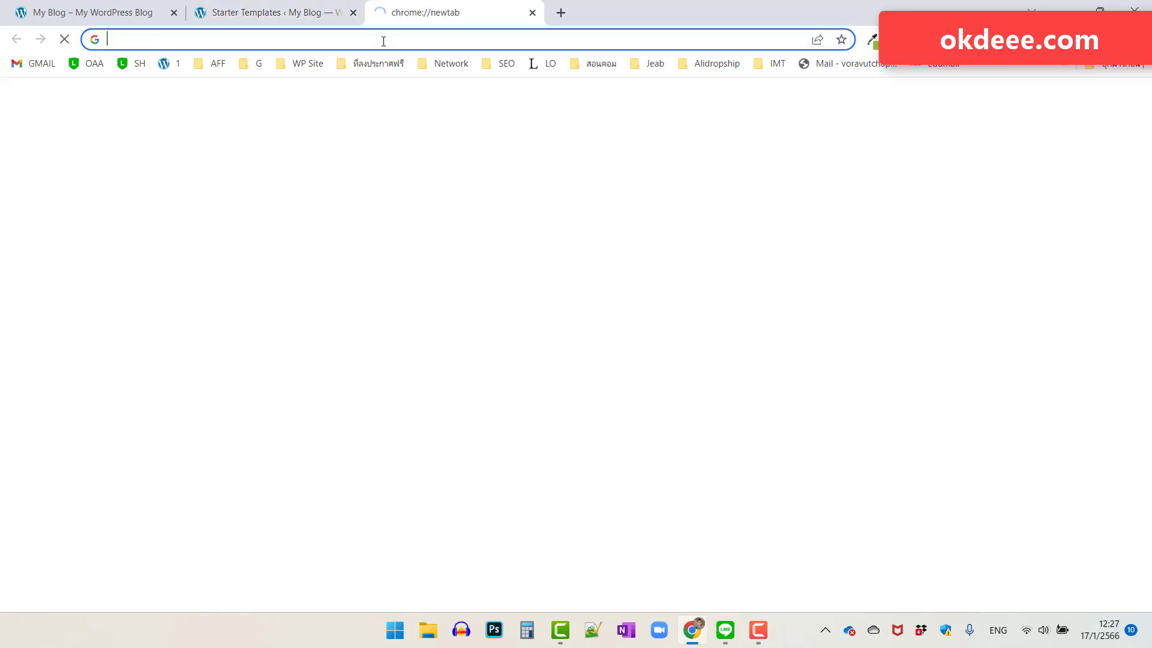
type("ca")
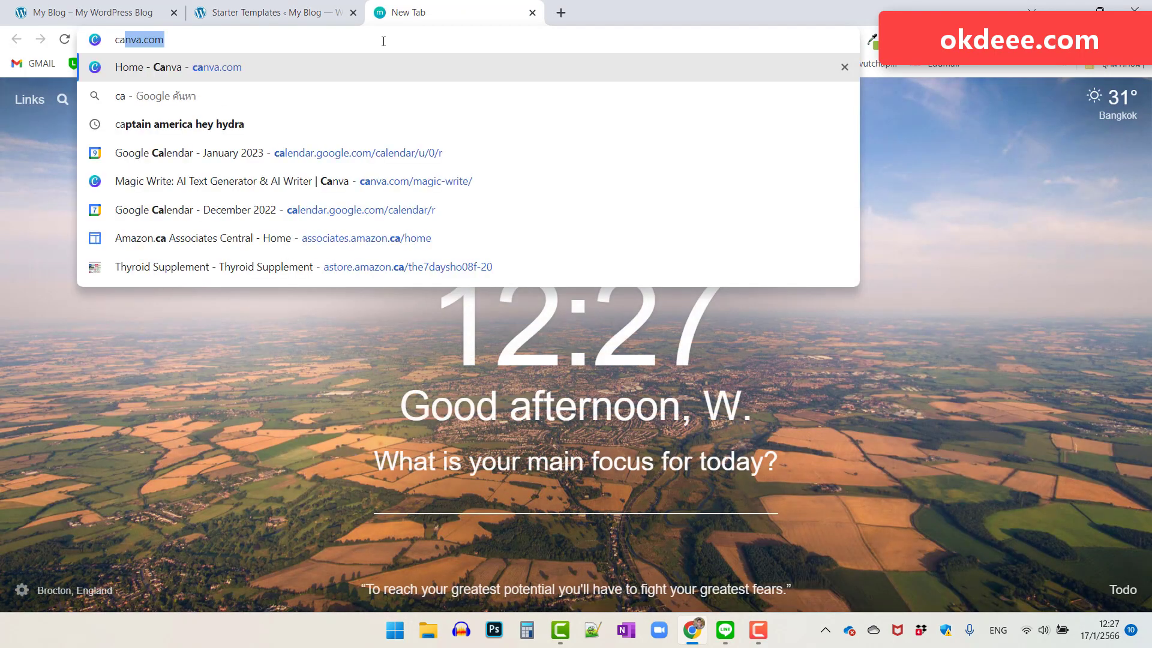
type("nva")
key("Return")
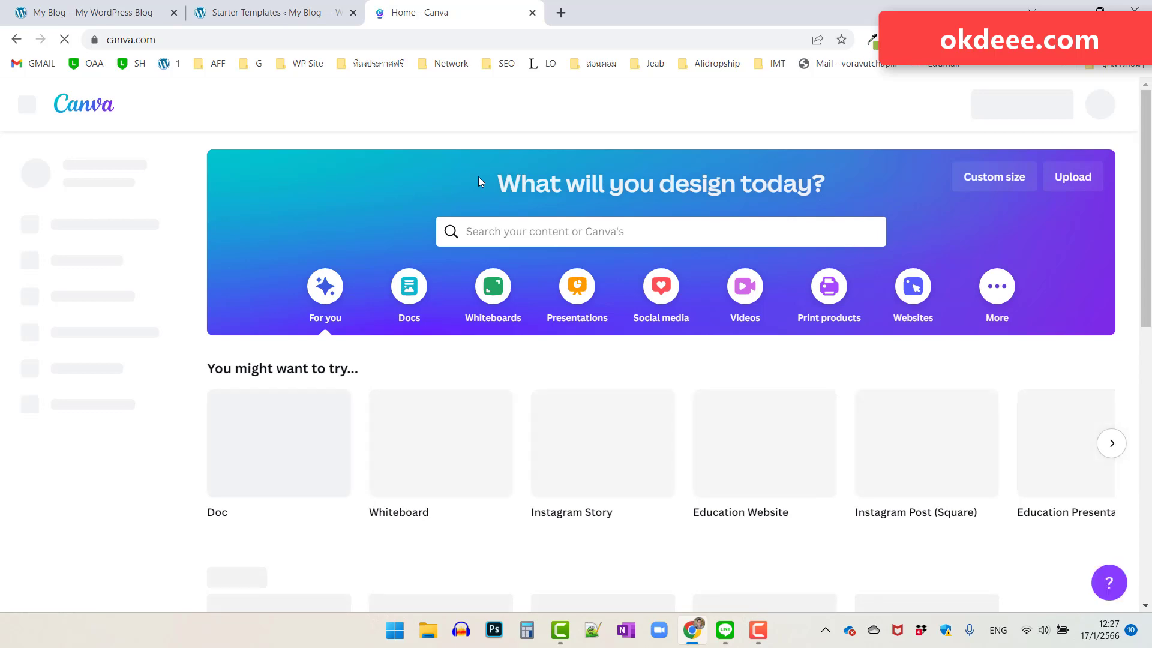
left_click(269, 14)
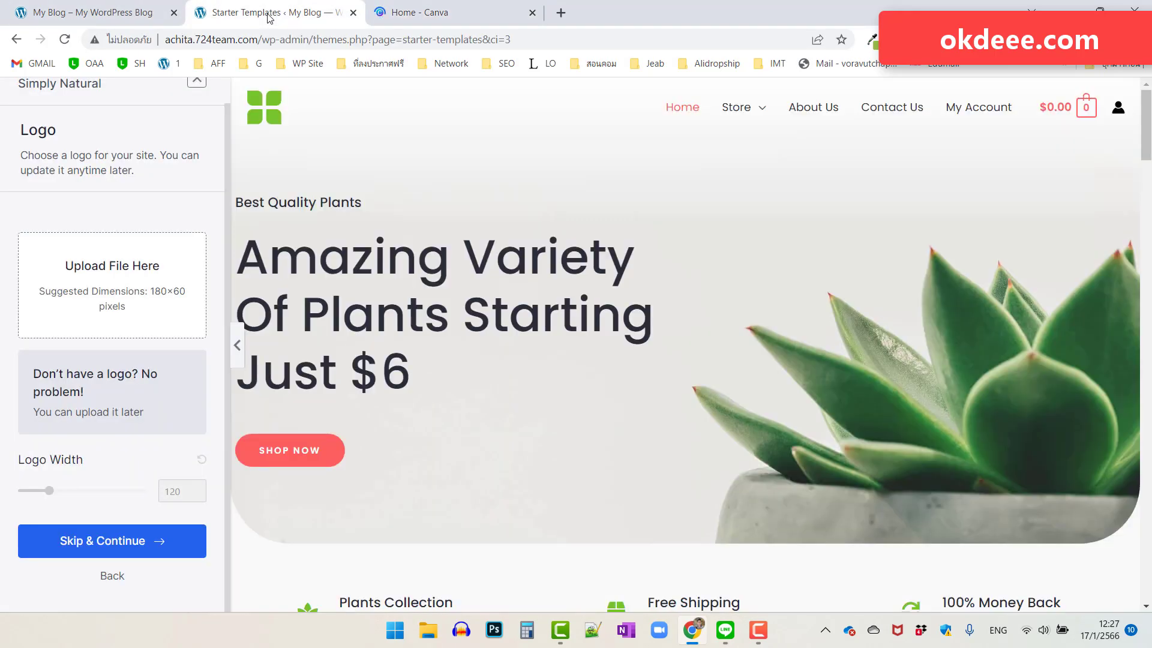
left_click(420, 12)
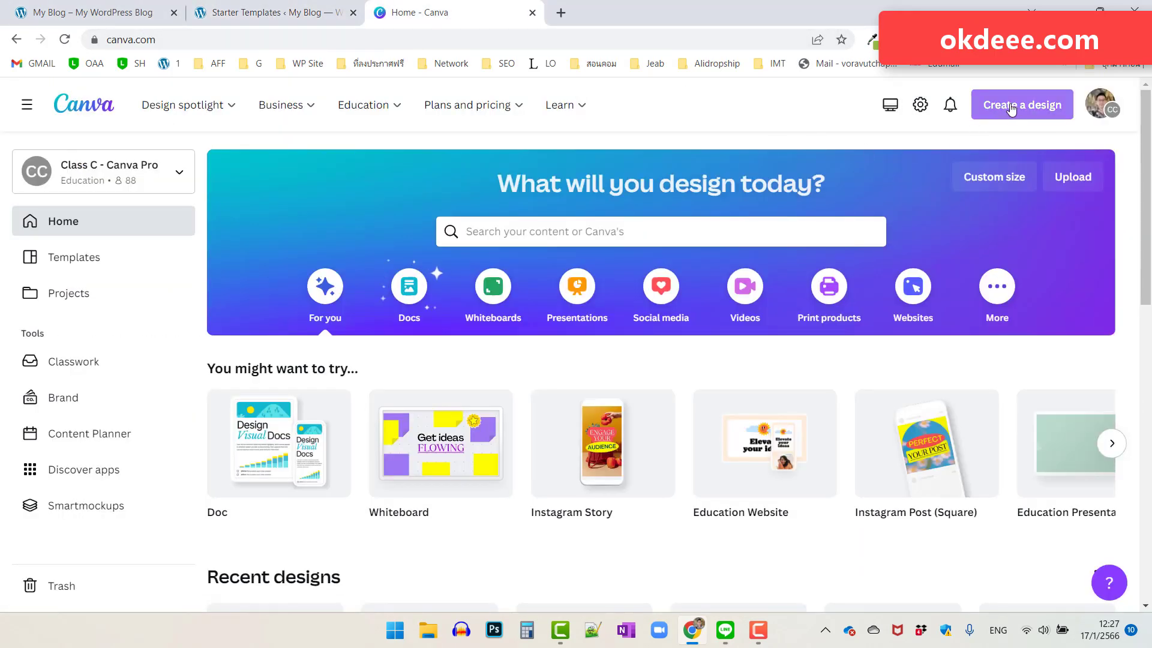
Open Canva's custom size options and enter a width of 180 px.
left_click(993, 178)
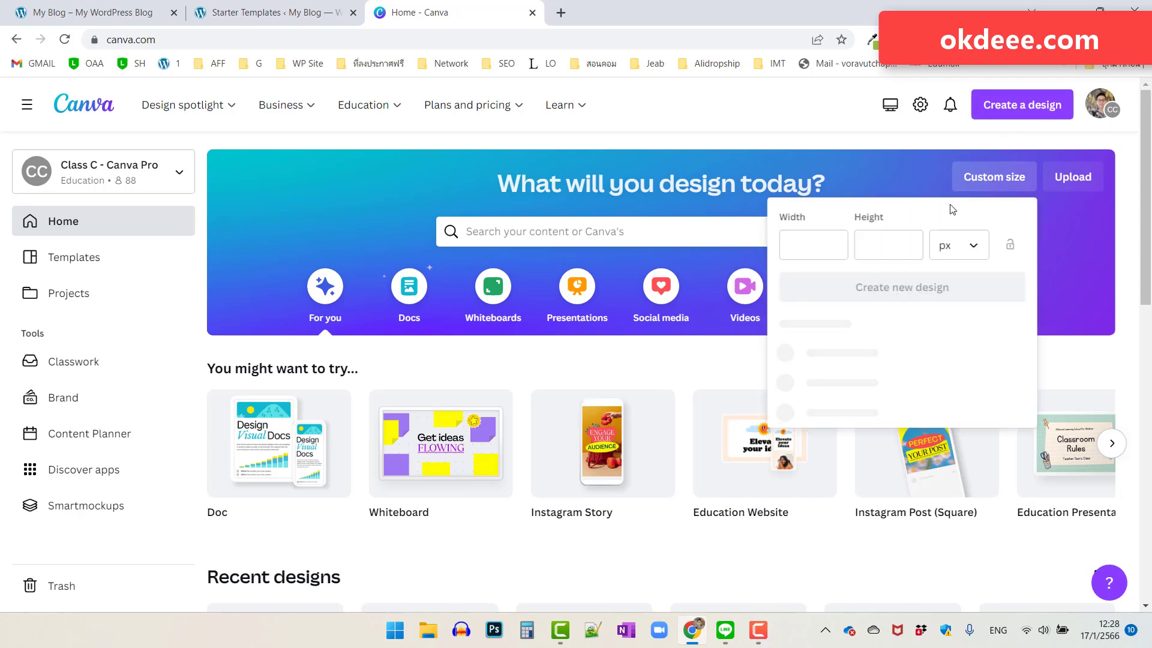
left_click(242, 13)
left_click(420, 12)
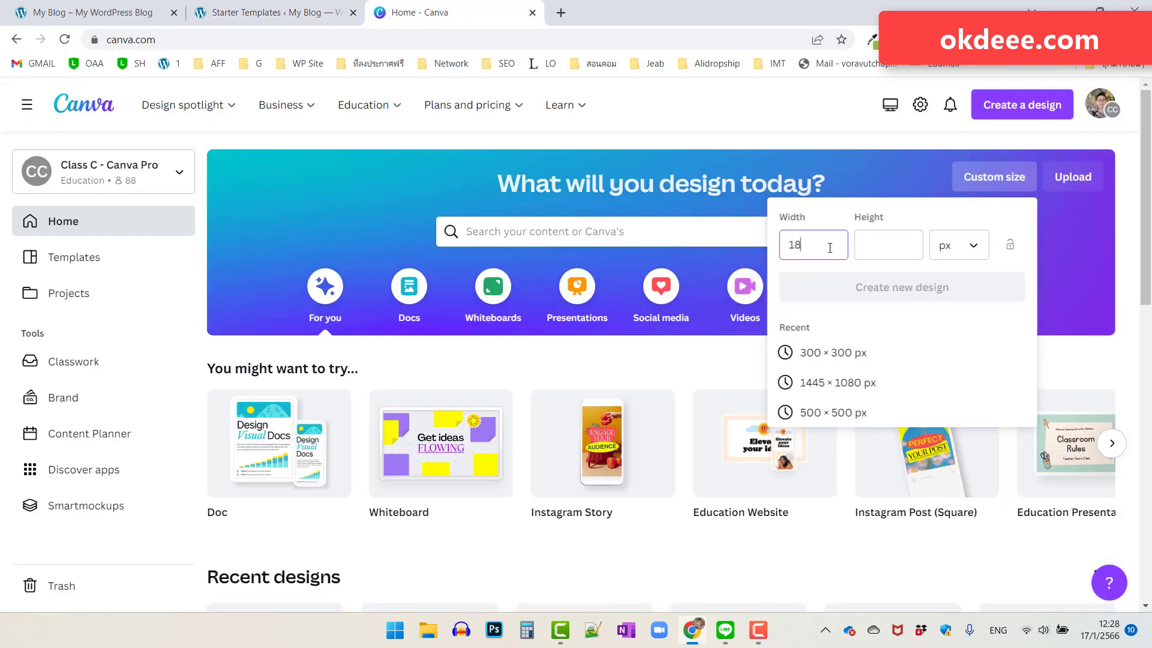
type("0")
key("Tab")
Create a blank 180 × 60 px design and show all 'tree' graphics from Elements.
type("60")
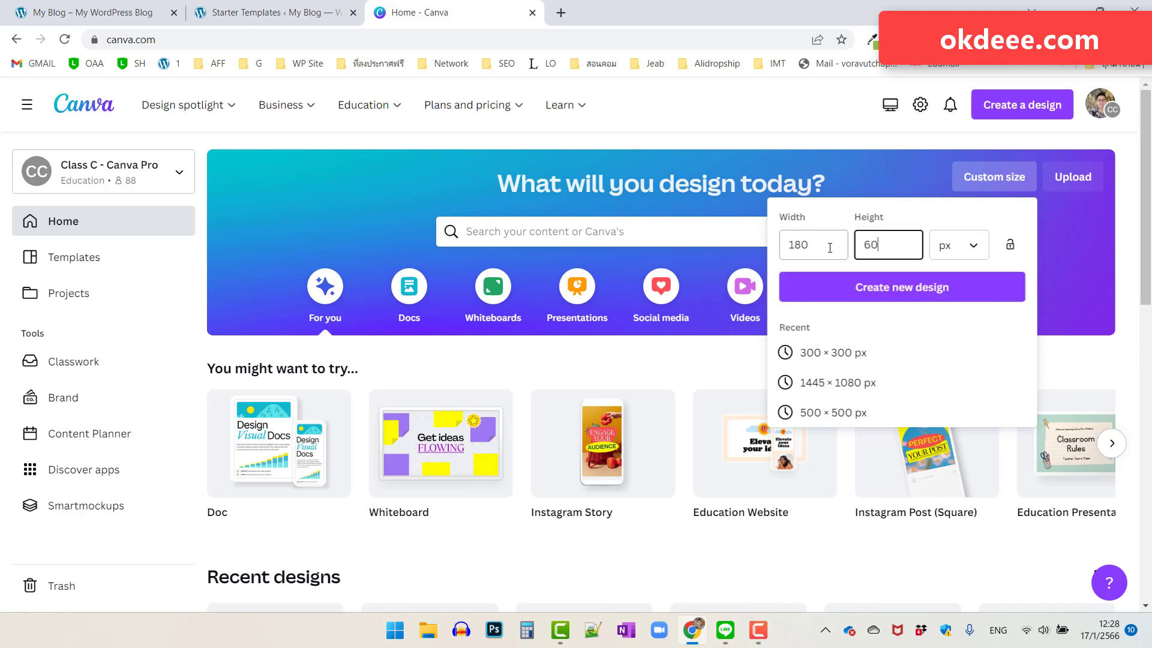
left_click(911, 294)
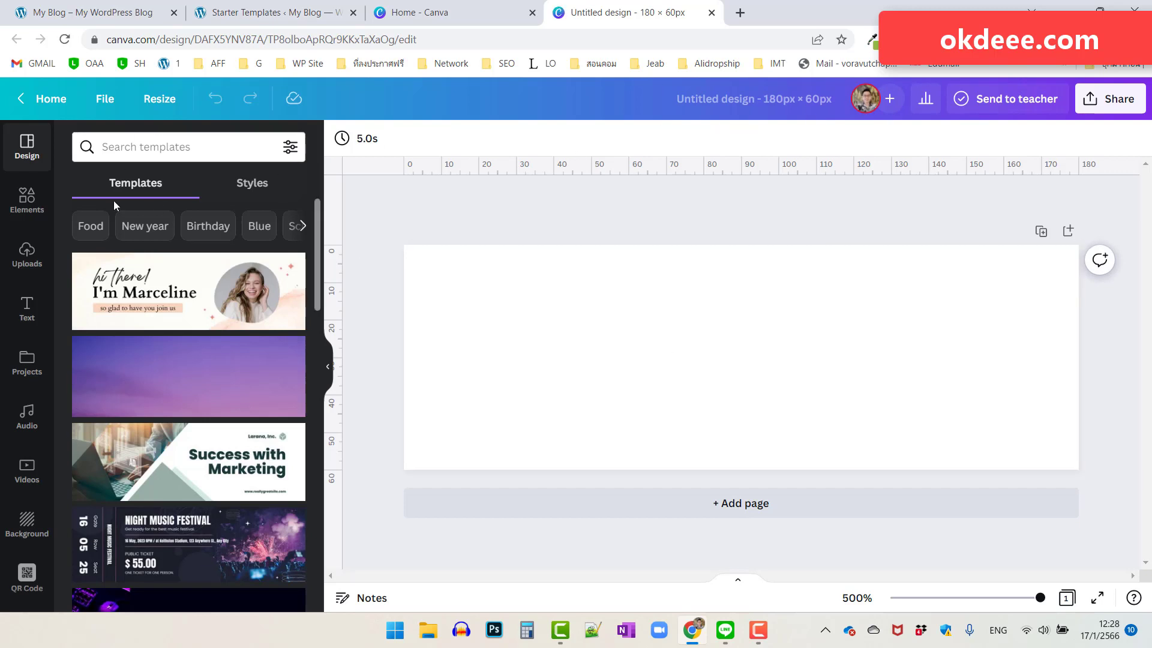
left_click(24, 204)
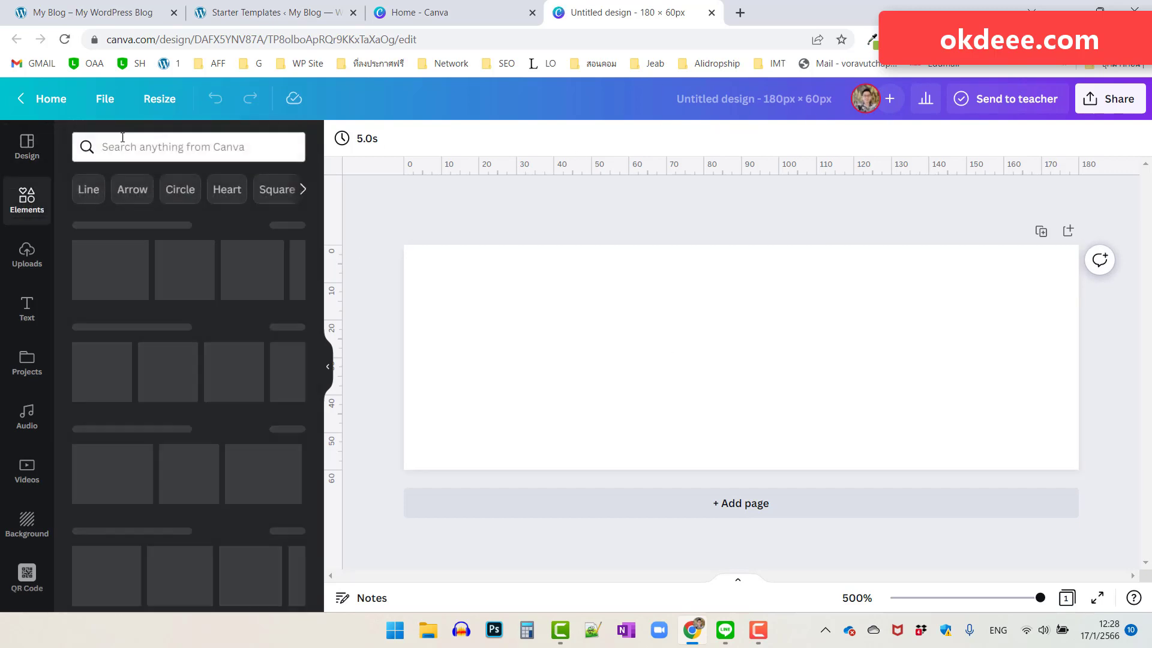
left_click(123, 153)
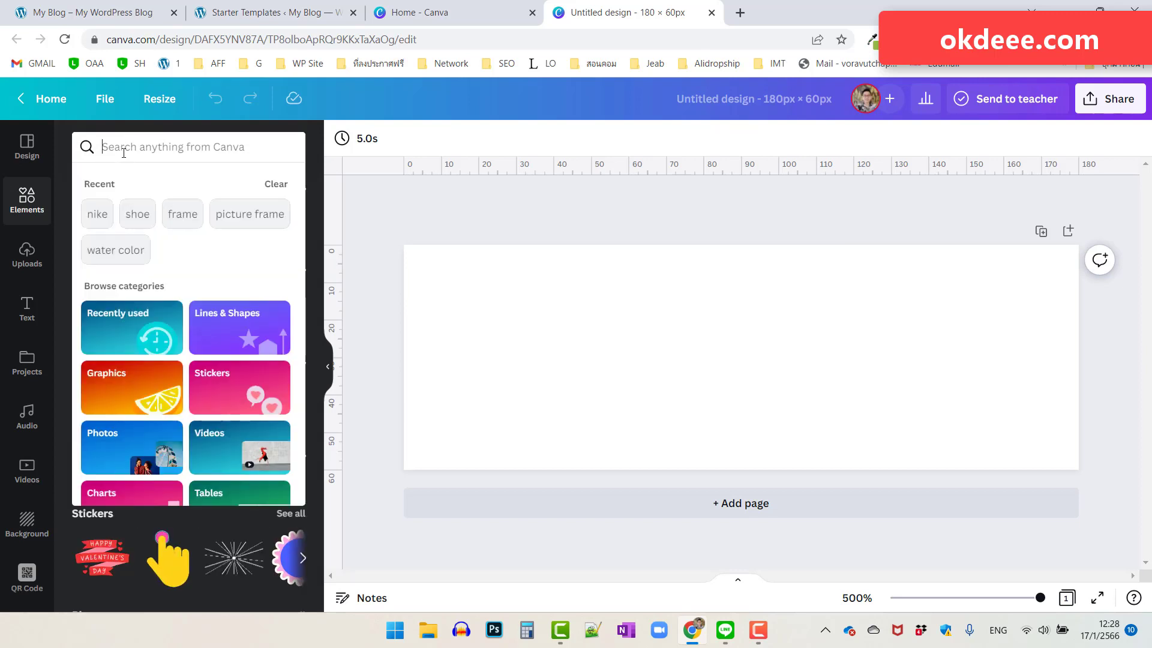
type("tree")
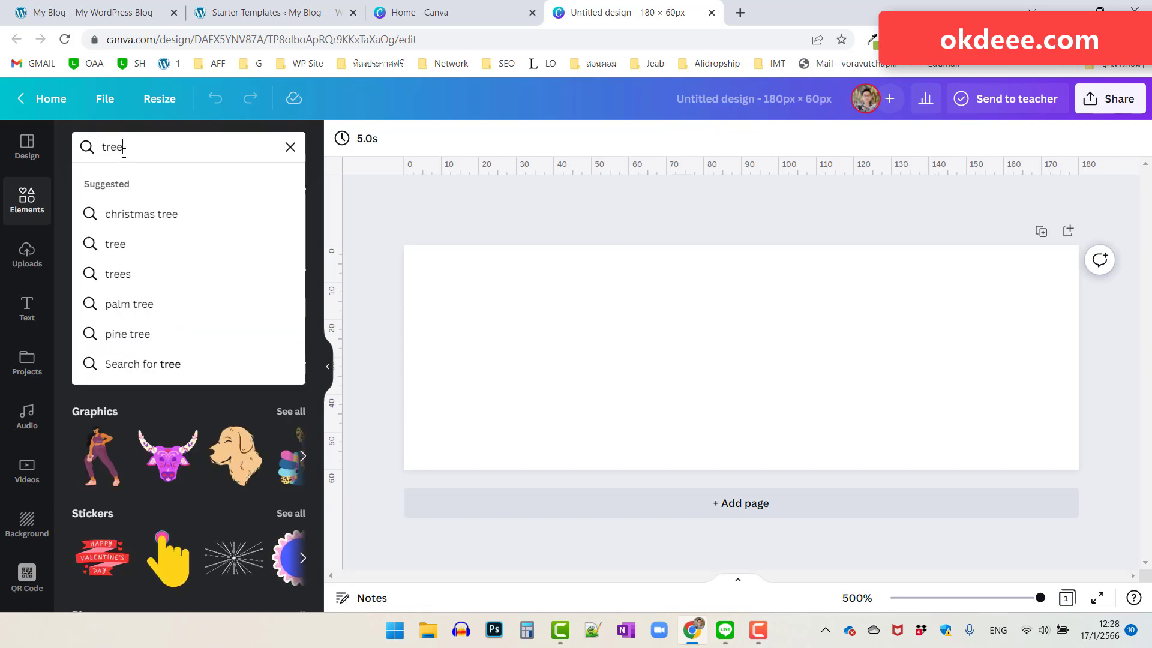
key("Return")
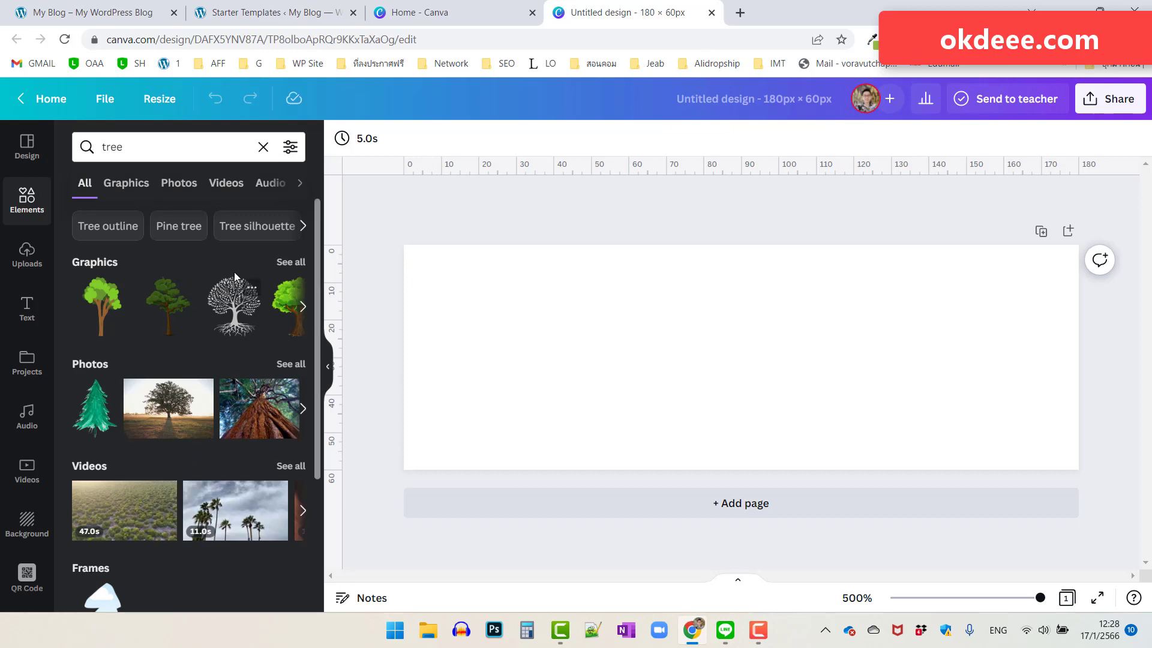
left_click(292, 263)
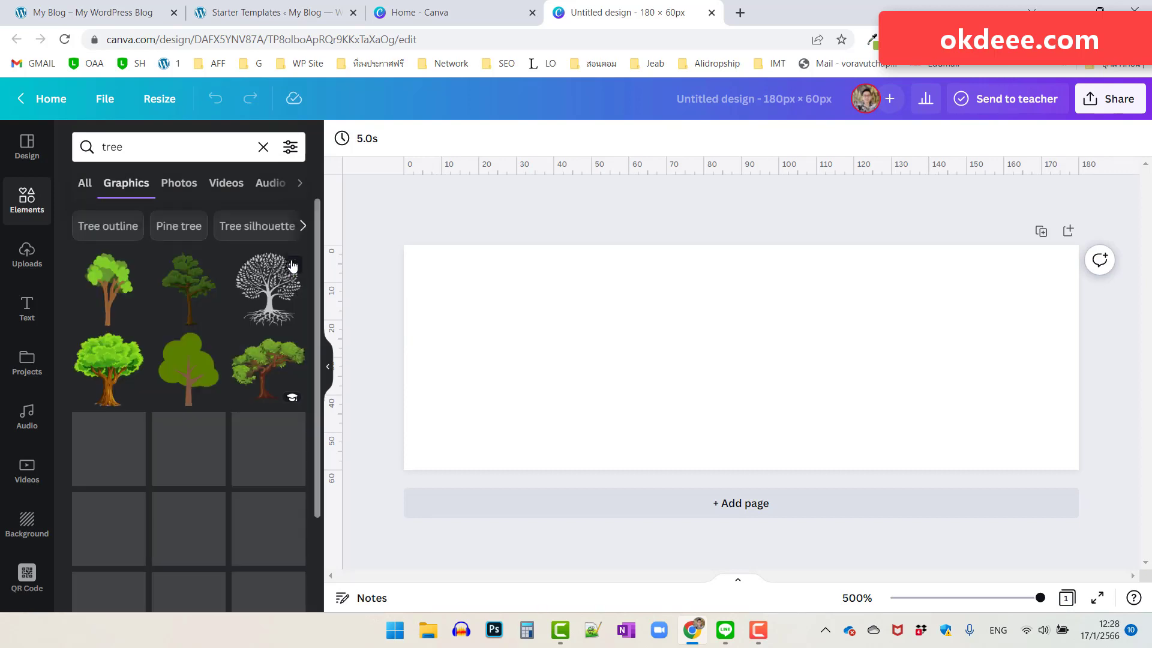
mouse_move(189, 288)
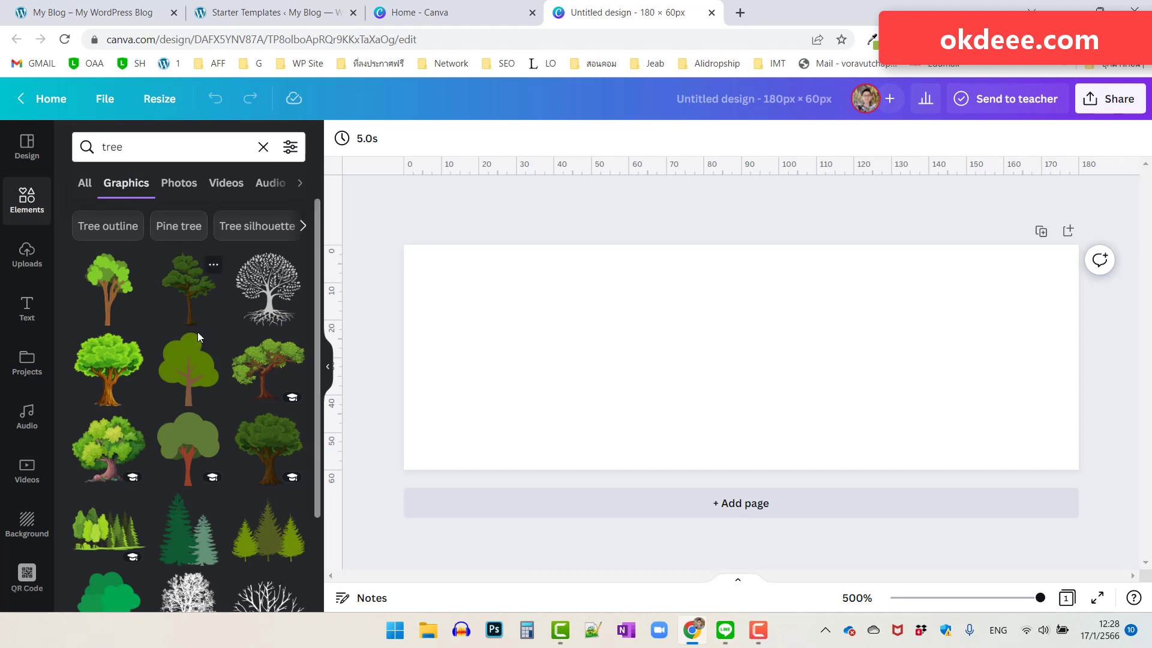
scroll(198, 339, "down", 3)
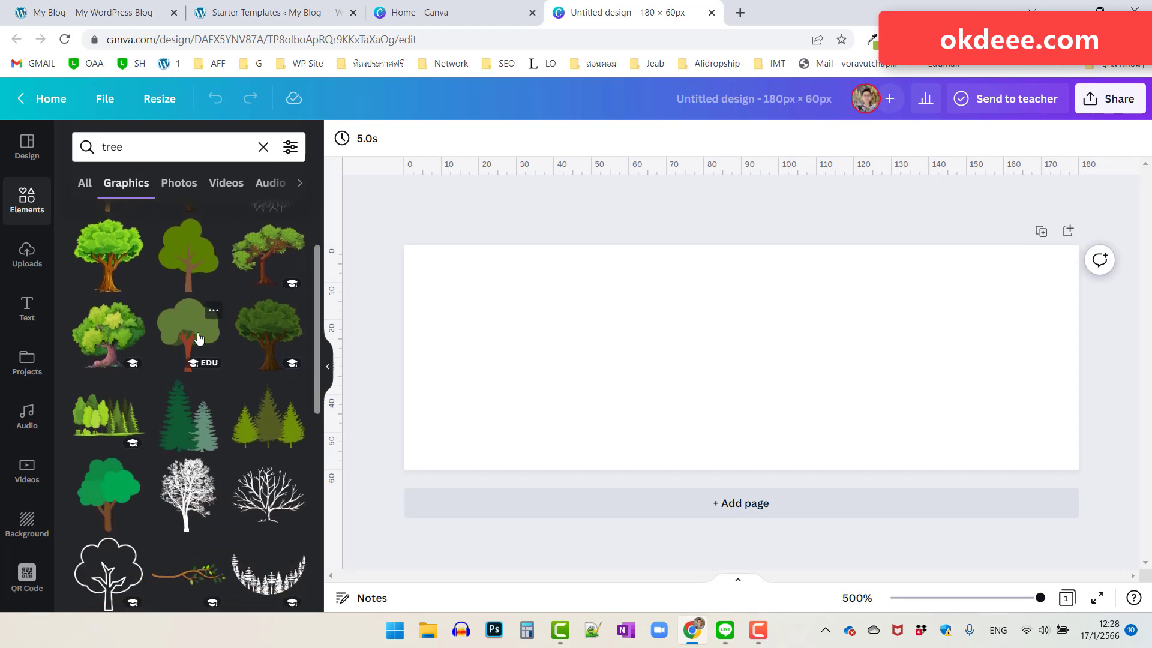
Browse the 'tree' element results and add the leafy teal tree to the design.
left_click(104, 238)
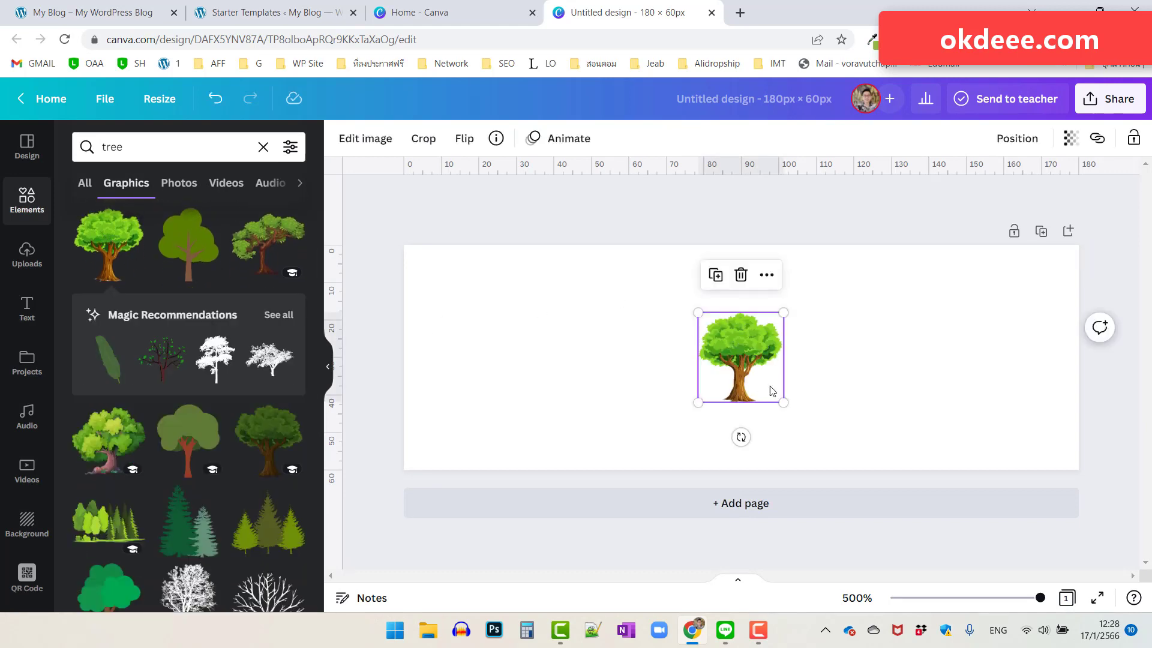
scroll(234, 358, "down", 2)
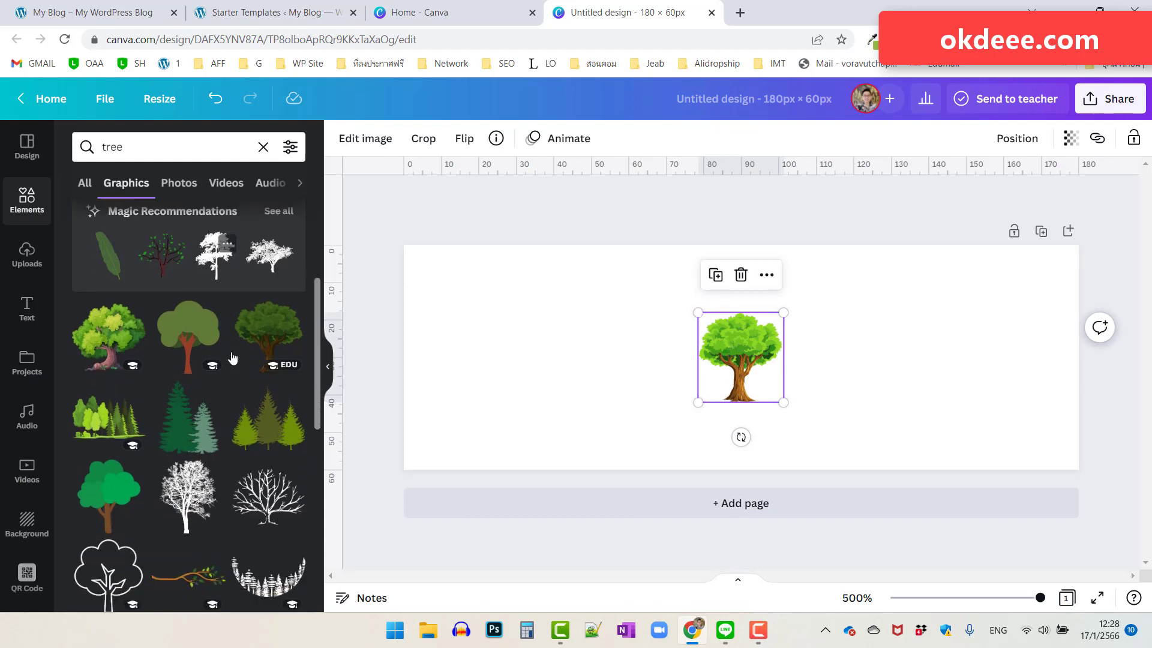
scroll(234, 358, "down", 2)
scroll(234, 358, "down", 1)
scroll(233, 359, "down", 1)
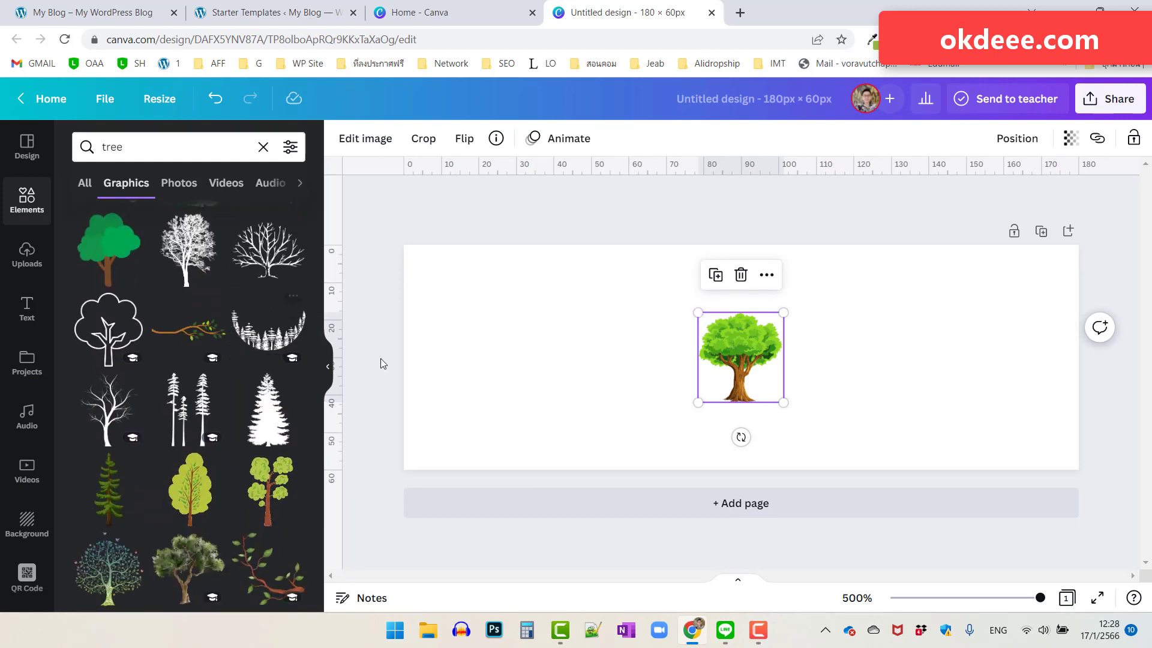
scroll(243, 387, "down", 1)
scroll(243, 387, "down", 1)
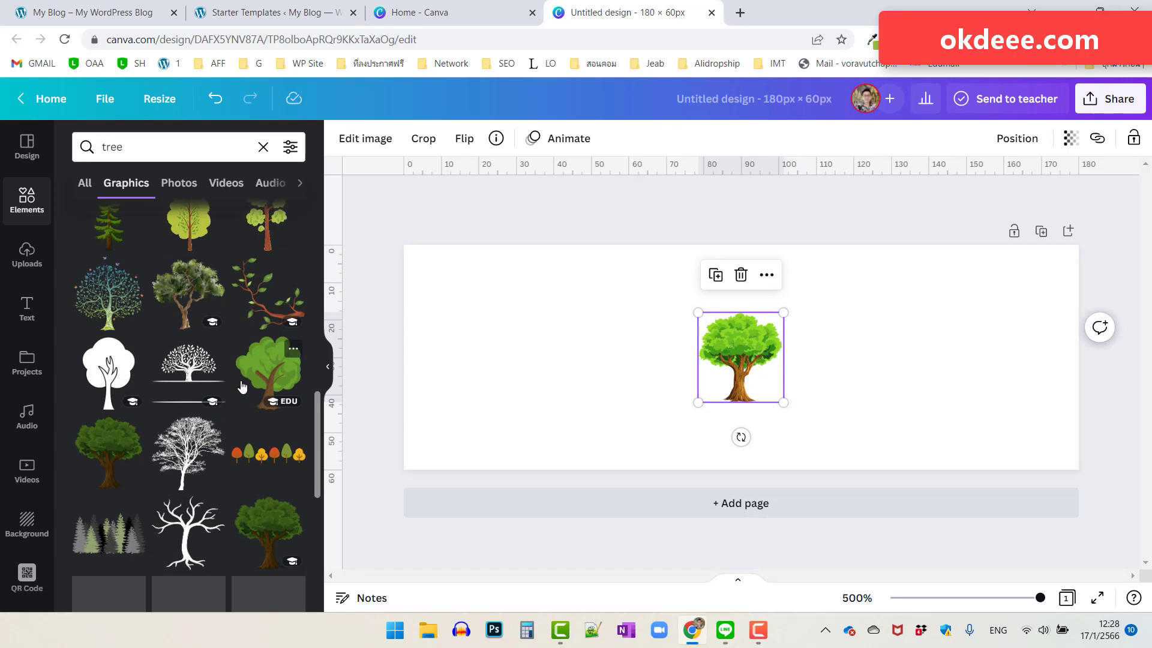
scroll(240, 387, "down", 1)
scroll(240, 354, "down", 2)
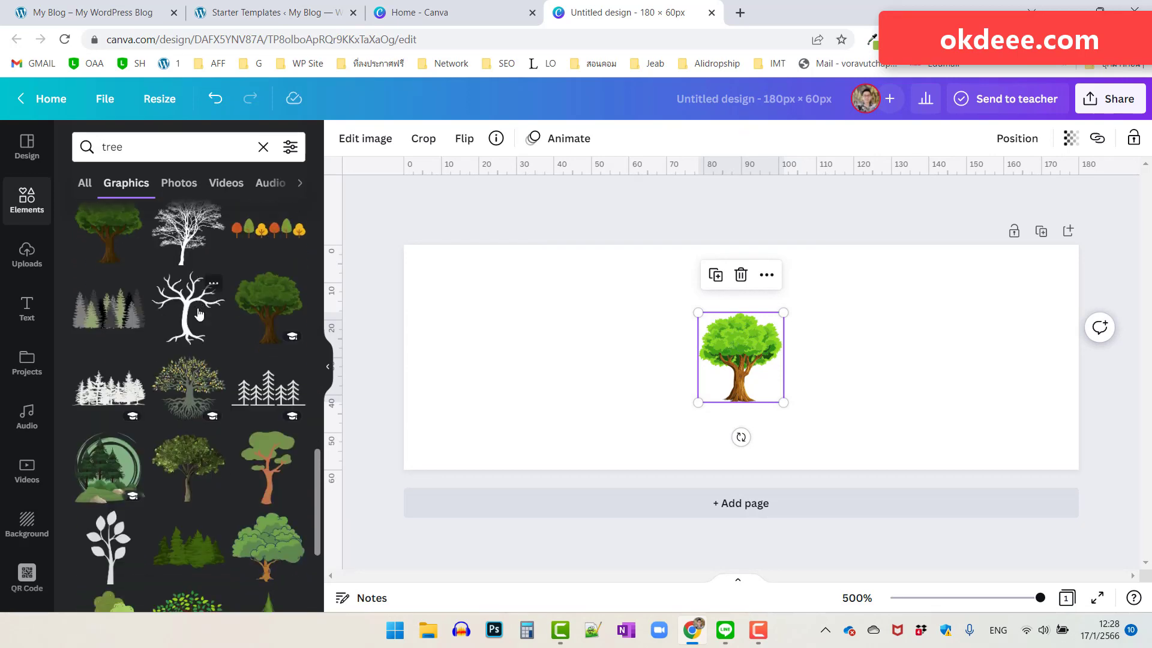
scroll(250, 358, "down", 1)
scroll(246, 360, "down", 2)
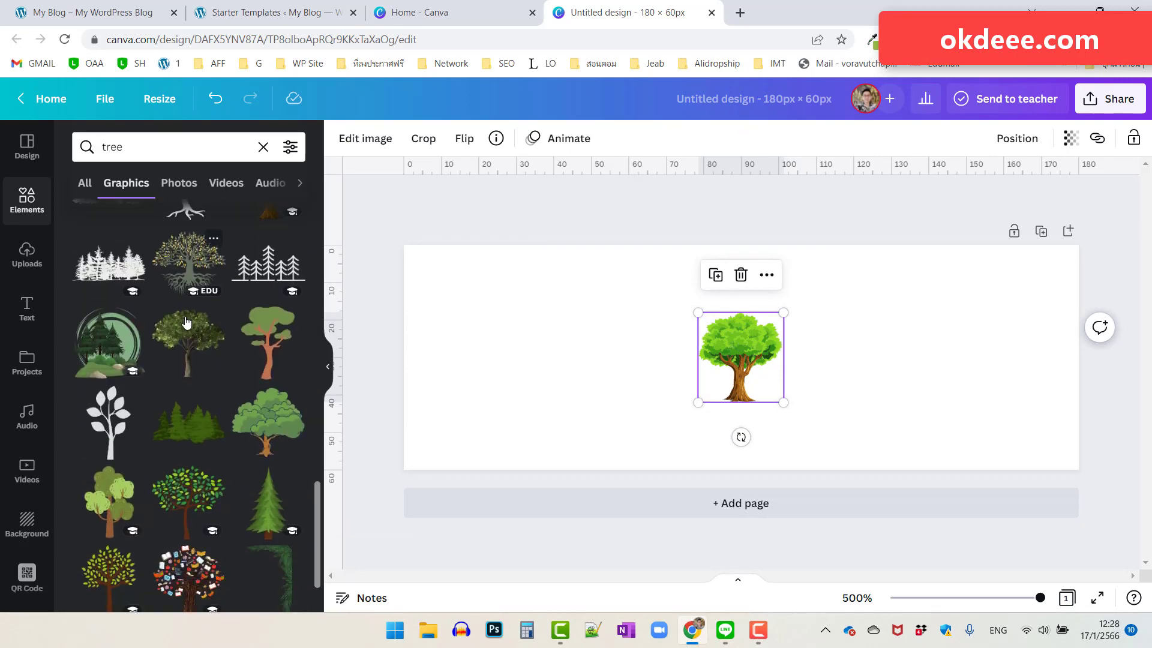
scroll(234, 363, "down", 1)
scroll(223, 367, "down", 1)
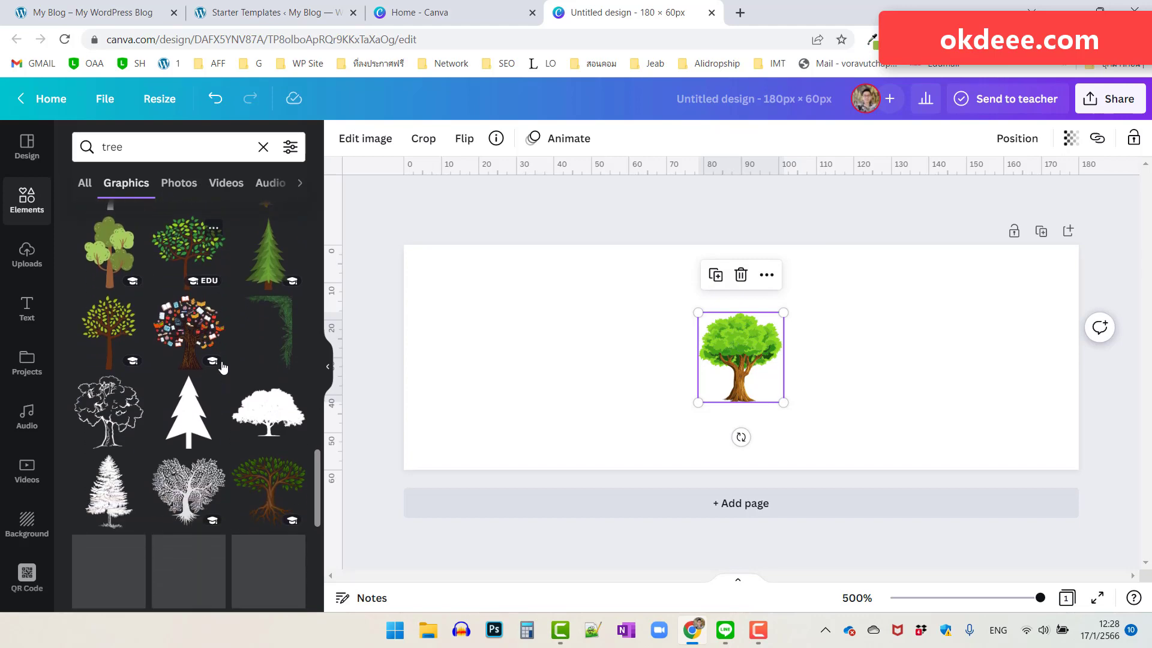
scroll(222, 367, "down", 2)
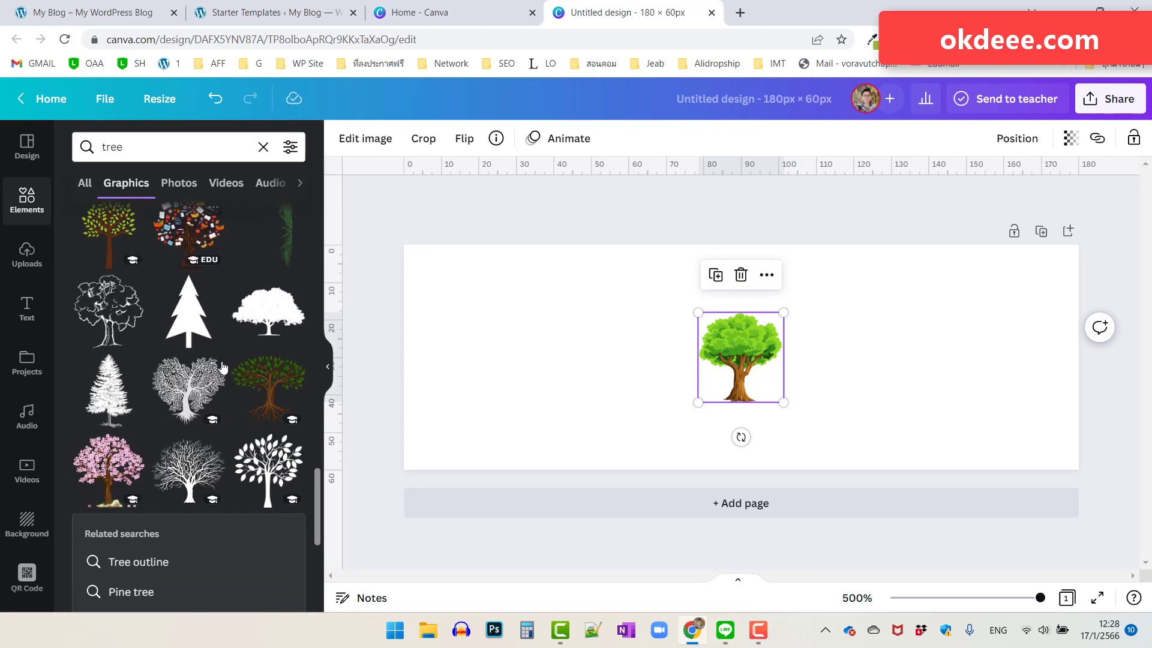
scroll(222, 366, "down", 1)
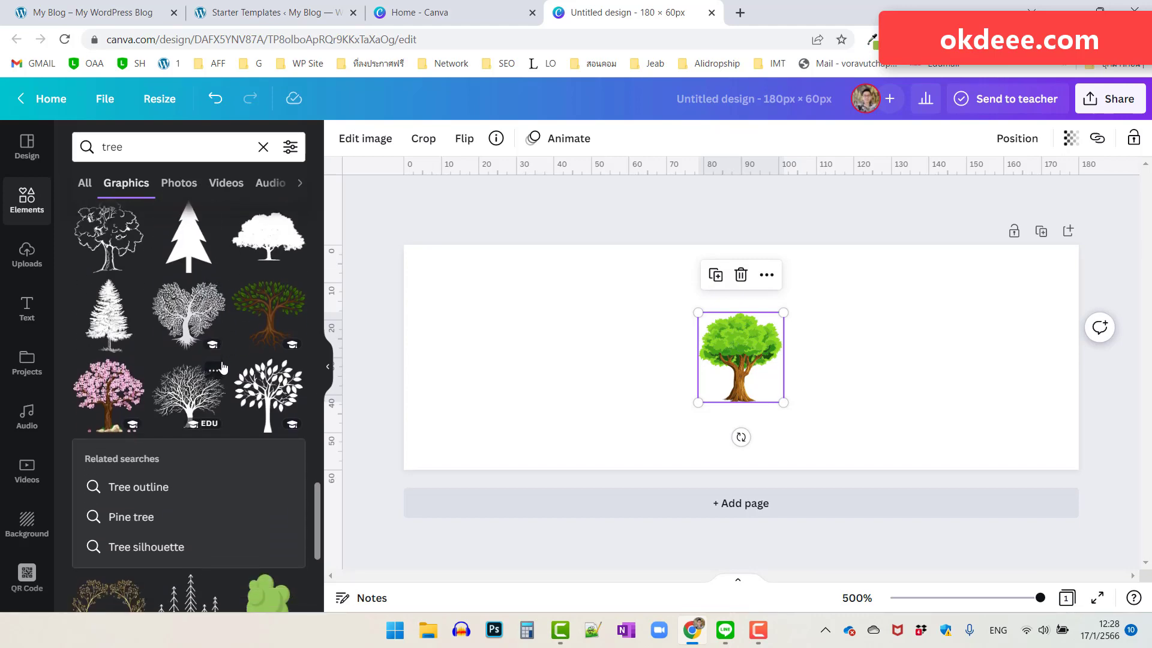
scroll(222, 366, "down", 1)
scroll(222, 361, "down", 2)
scroll(222, 363, "down", 1)
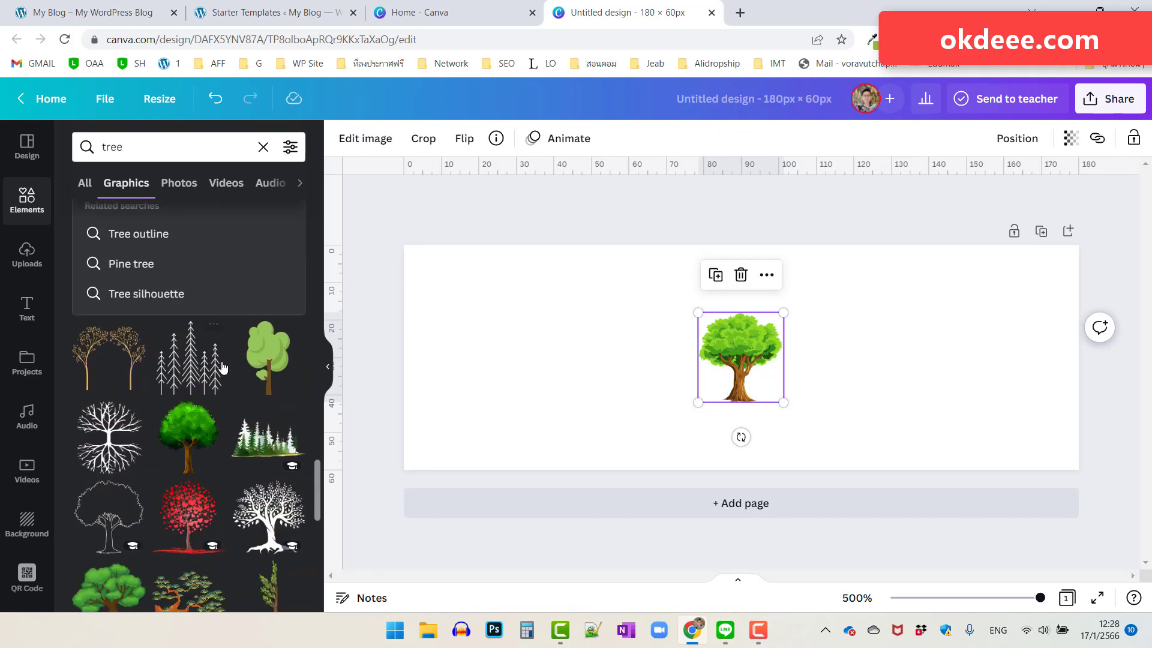
scroll(222, 365, "down", 1)
scroll(223, 367, "down", 1)
scroll(224, 367, "down", 1)
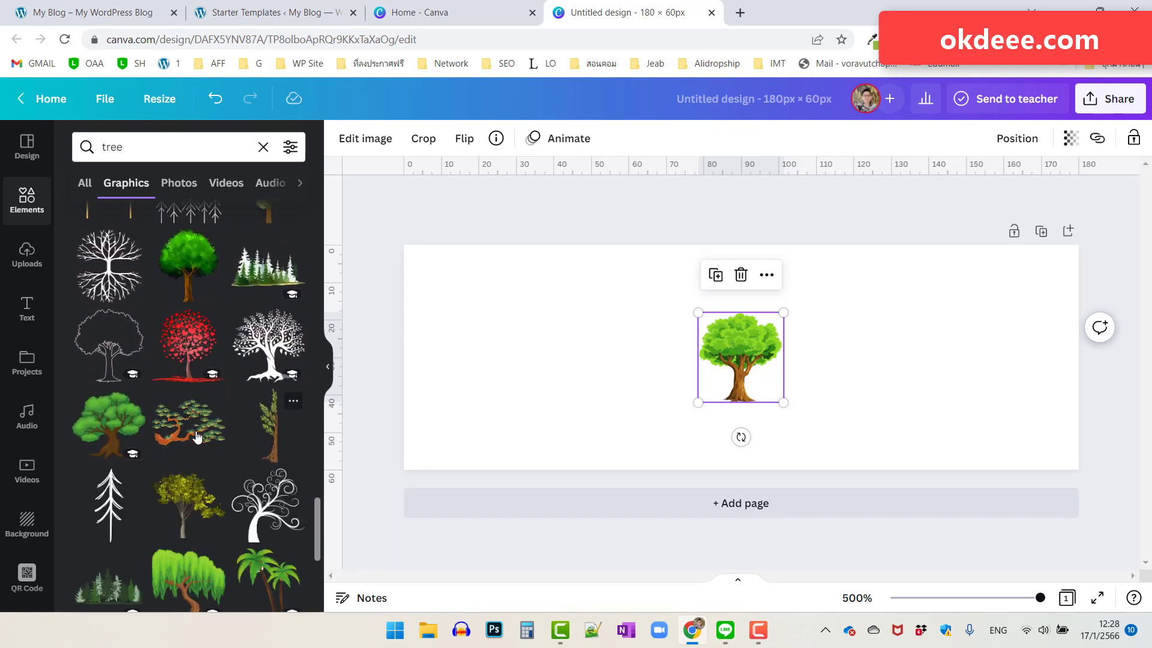
scroll(192, 420, "down", 1)
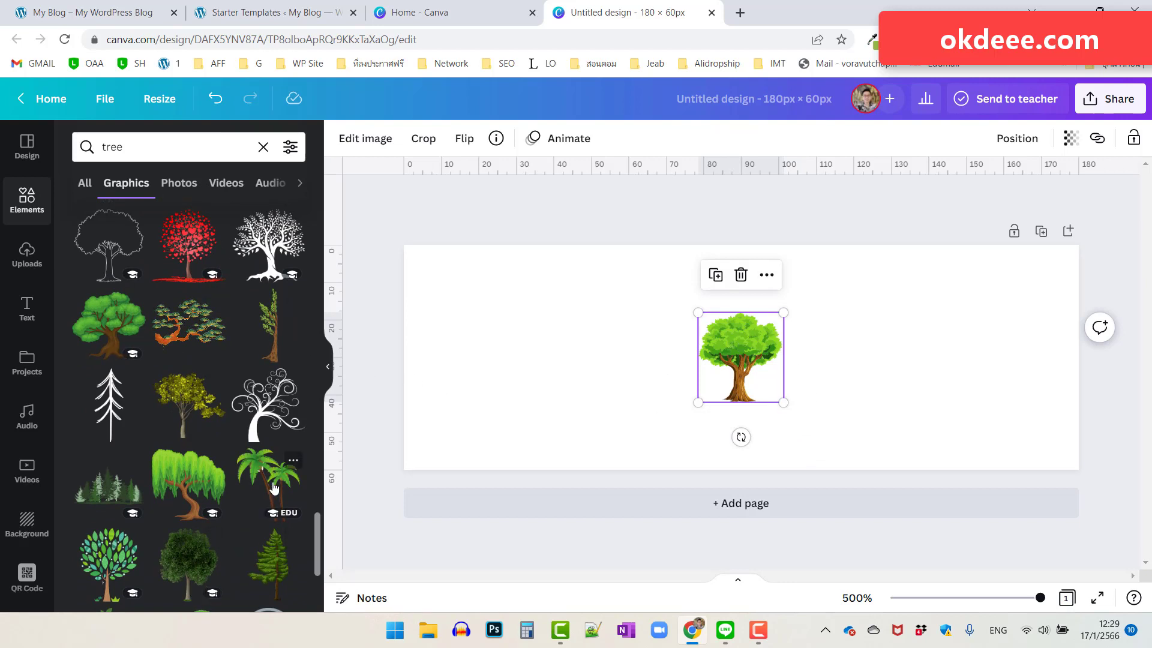
left_click(114, 555)
Delete the old green tree, then enlarge the teal tree to about 43 × 55 px at the left edge.
left_click(720, 348)
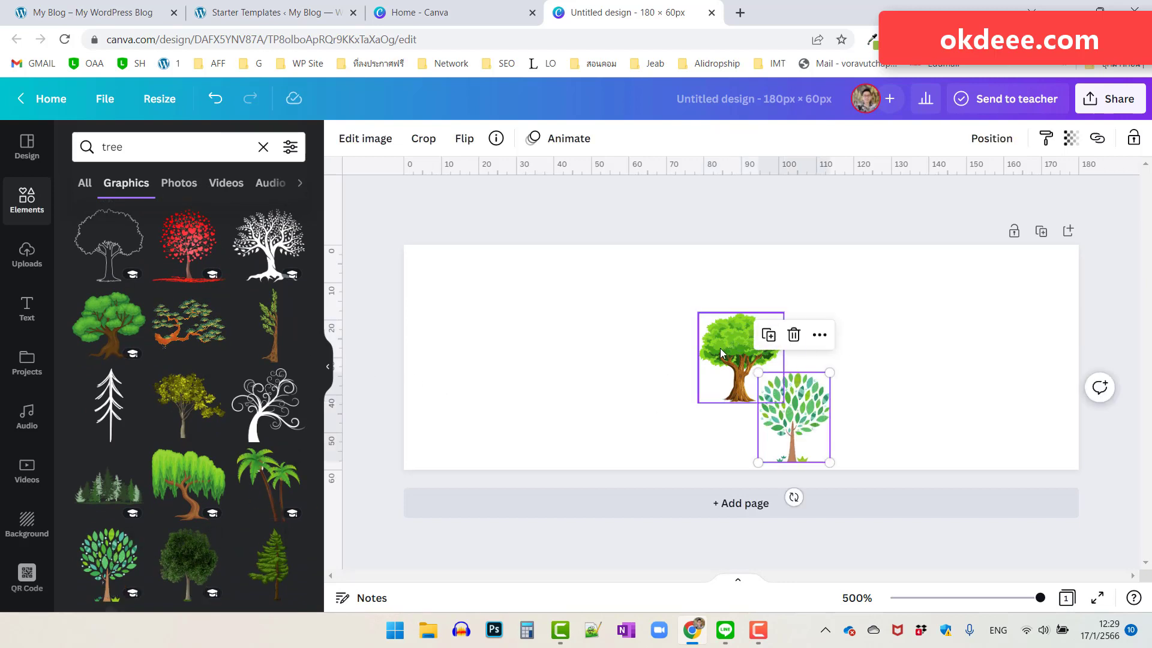
key("Delete")
mouse_move(794, 398)
left_mouse_down()
mouse_move(758, 364)
mouse_move(829, 474)
left_mouse_up()
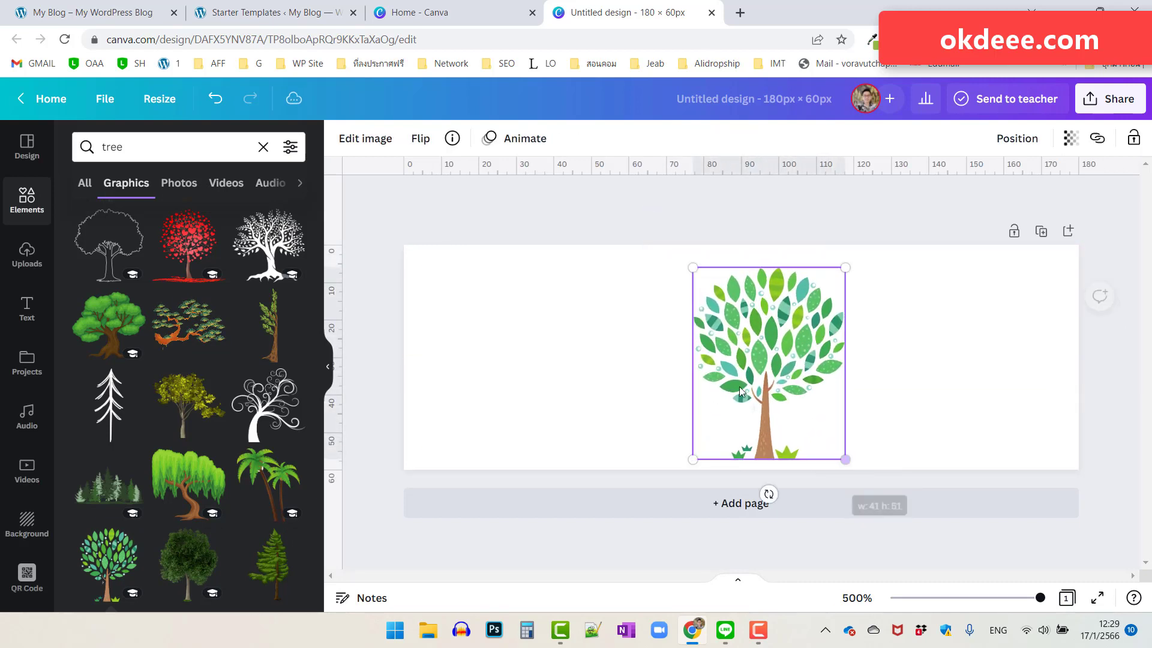
left_click_drag(691, 265, 681, 253)
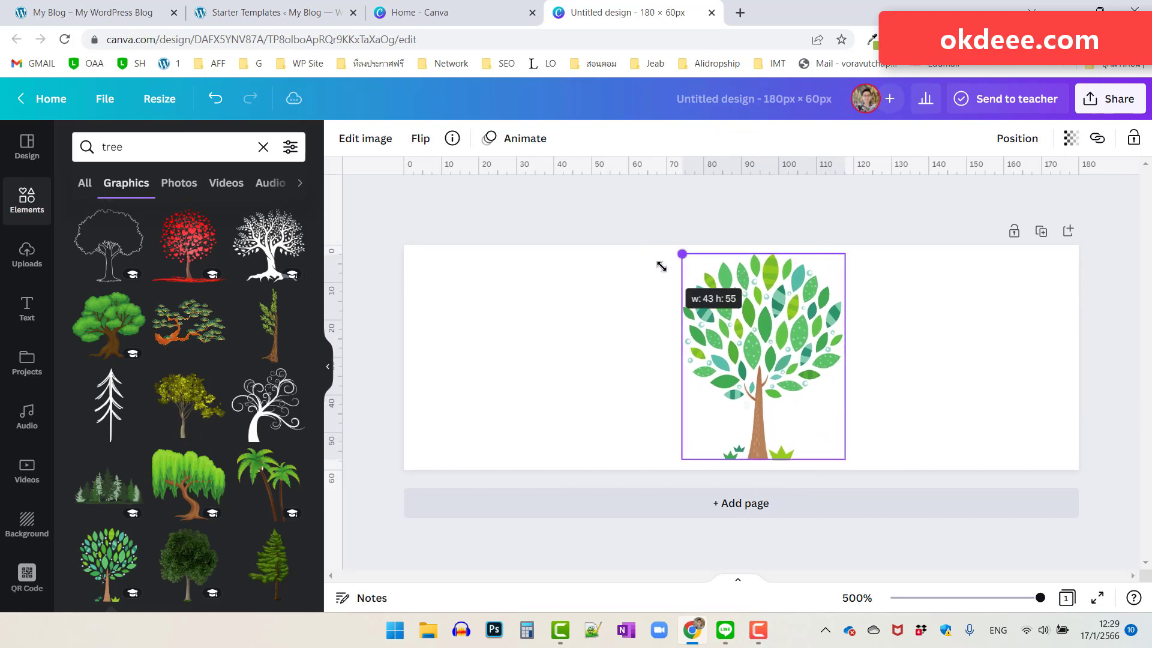
left_click_drag(734, 326, 481, 324)
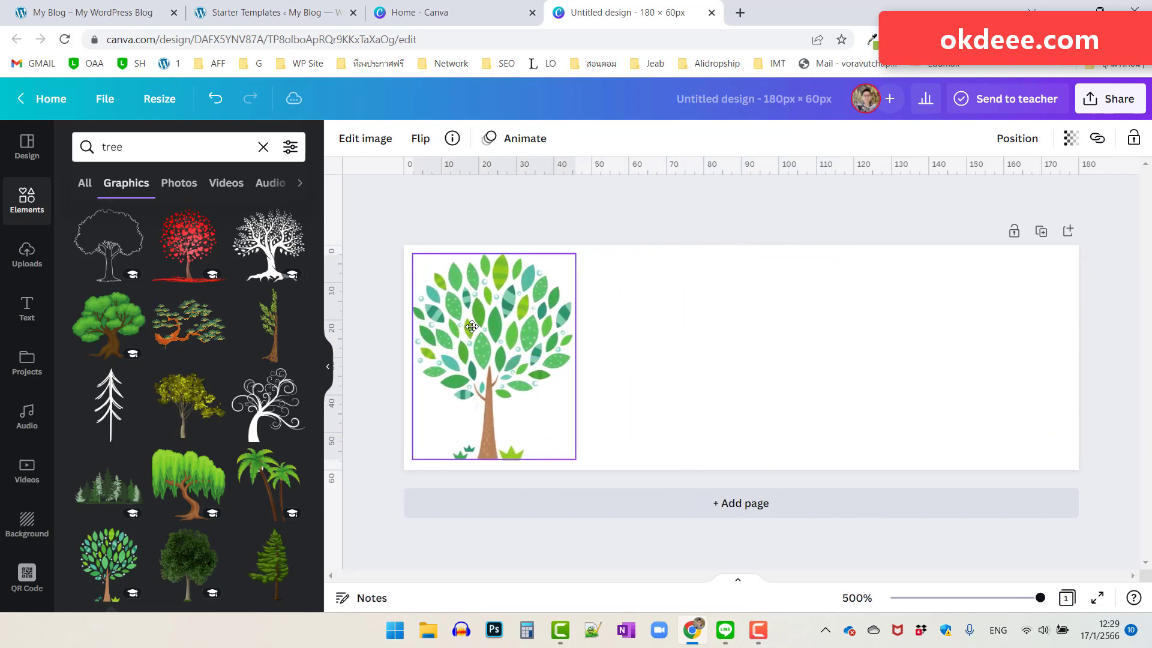
Add a heading text box and type the owner's full name in Thai.
left_click(27, 309)
left_click(167, 259)
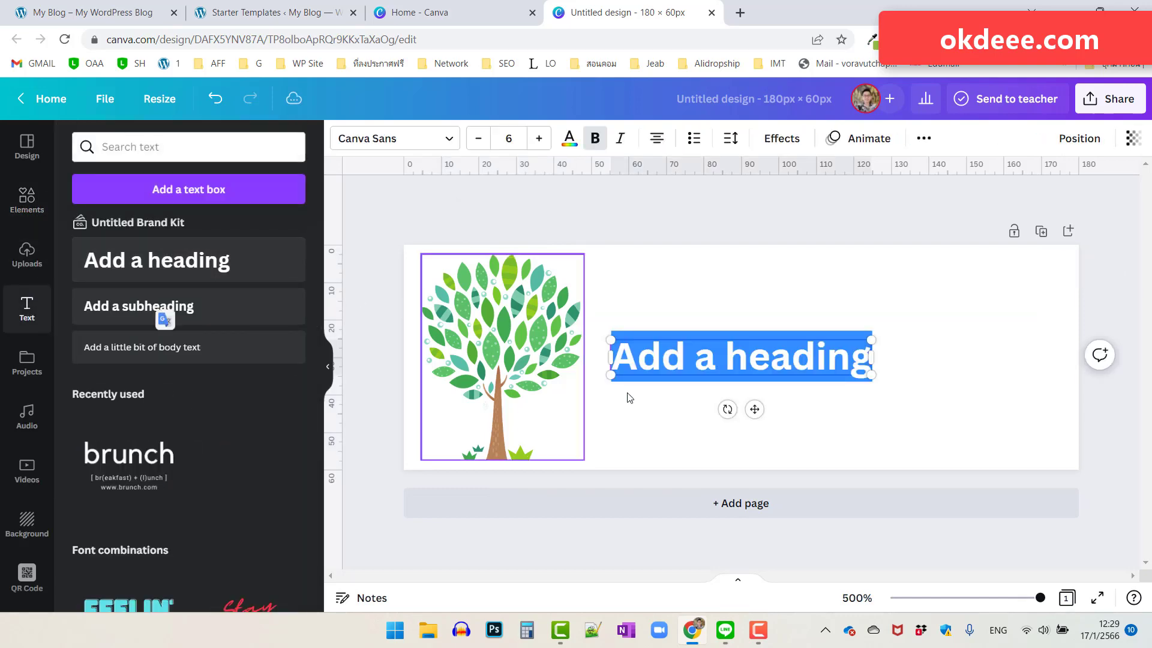
type("He")
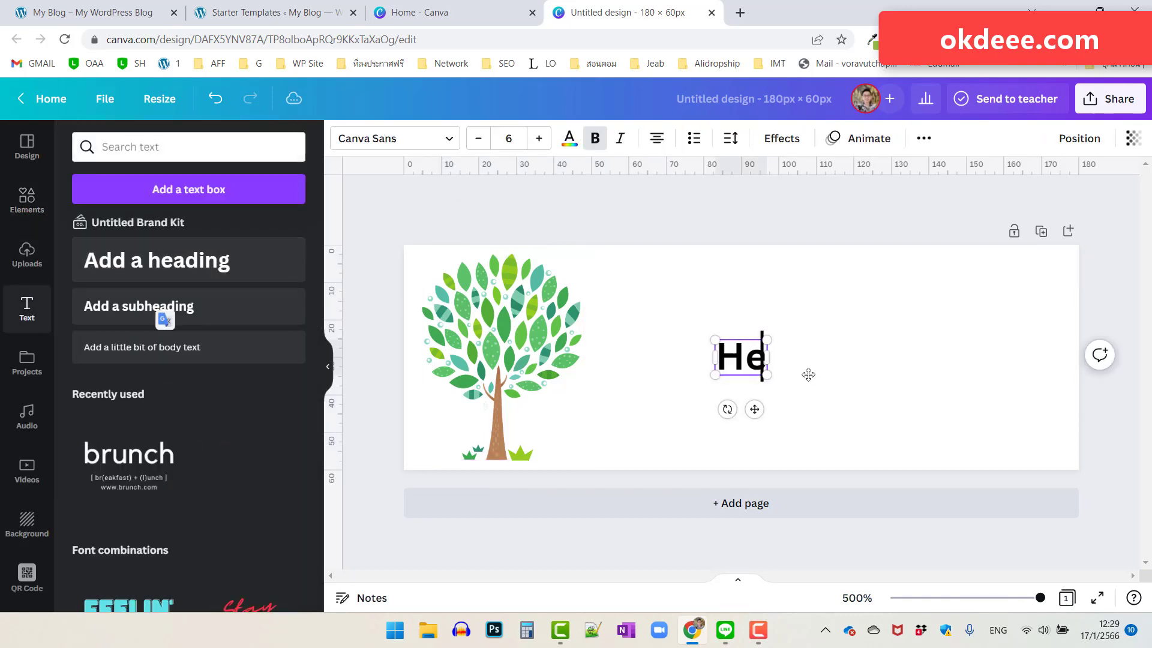
type("llo M")
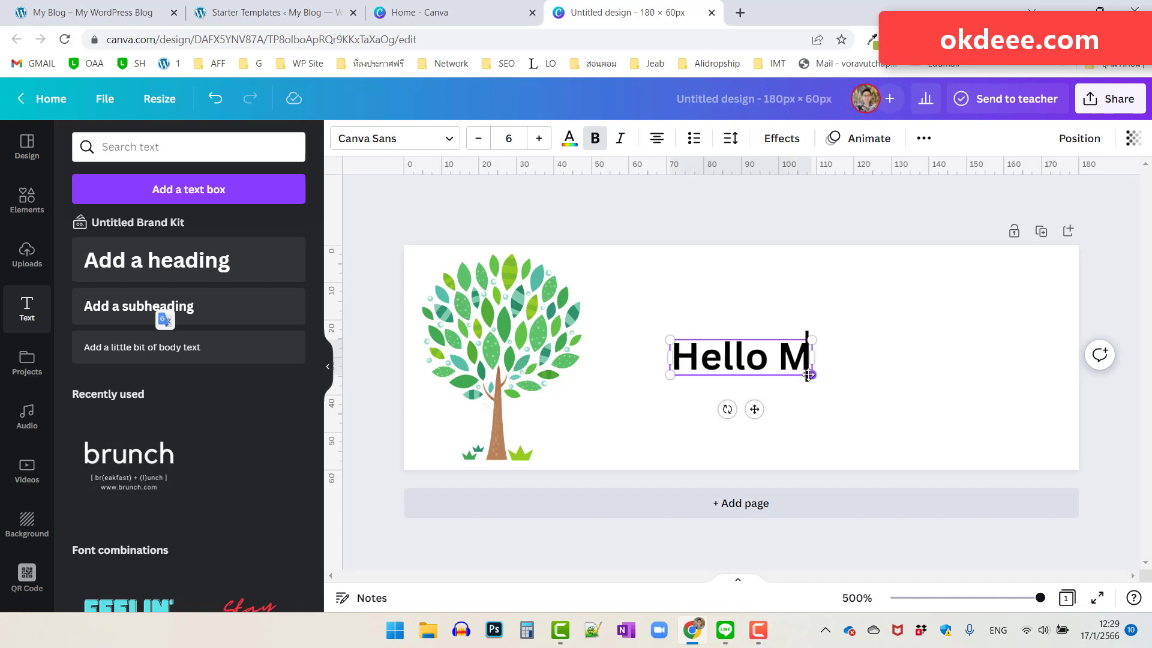
key("BackSpace")
key("BackSpace")
key("BackSpace")
key("BackSpace")
key("BackSpace")
key("BackSpace")
key("BackSpace")
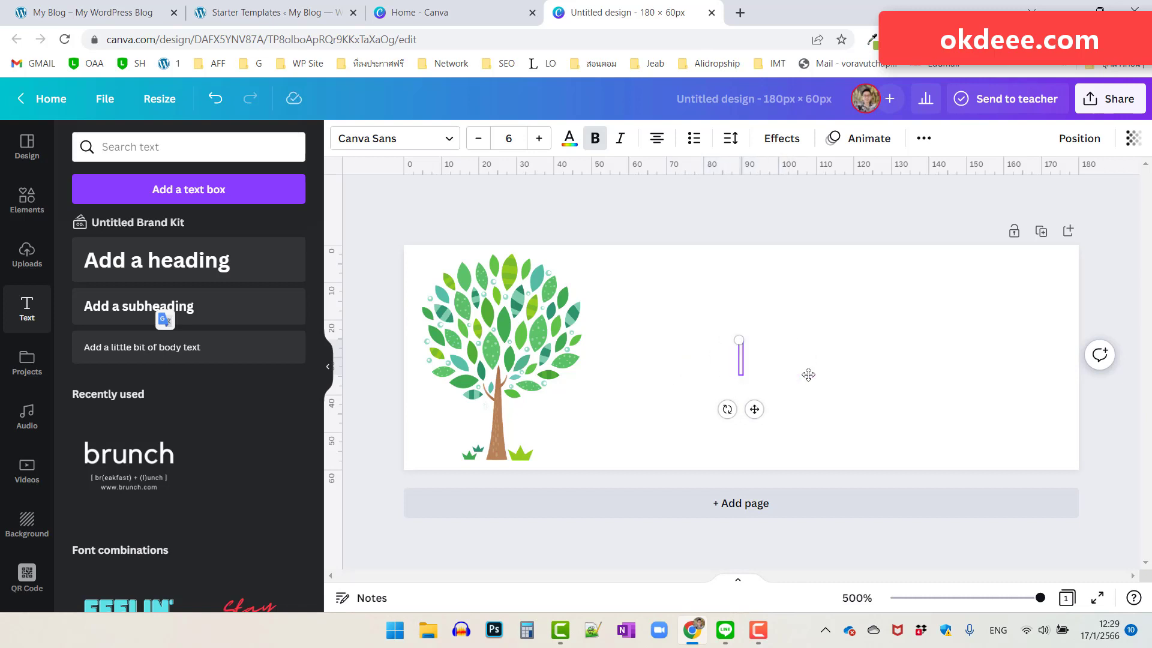
type("Wor")
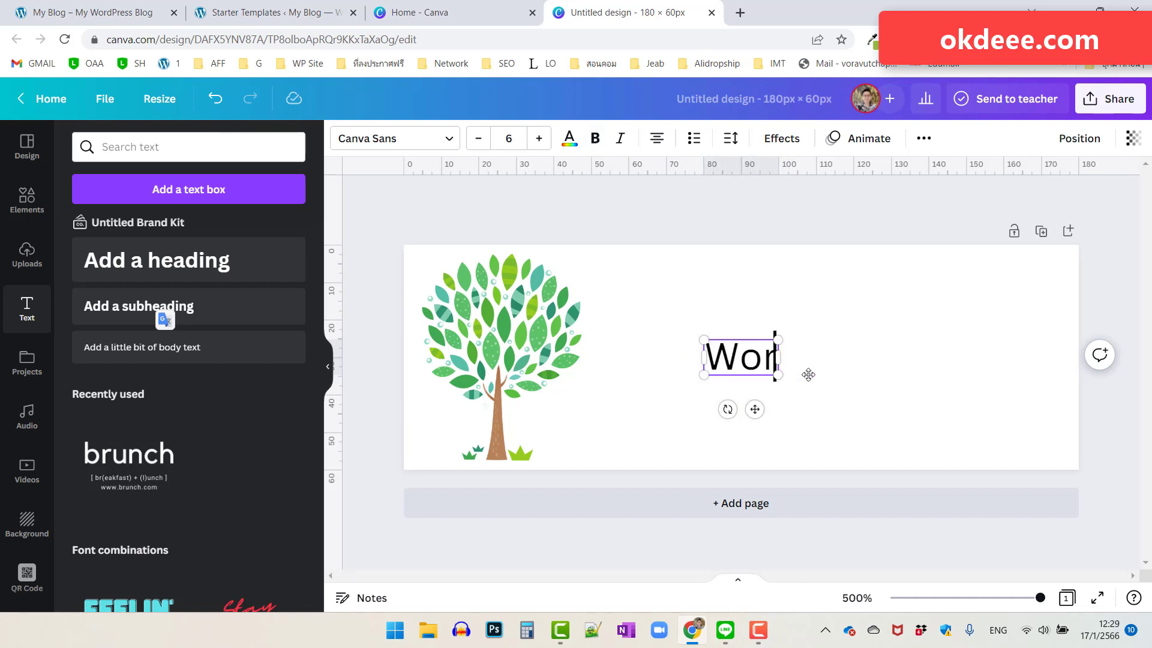
key("BackSpace")
key("BackSpace")
key("BackSpace")
key("grave")
type("วรวุ")
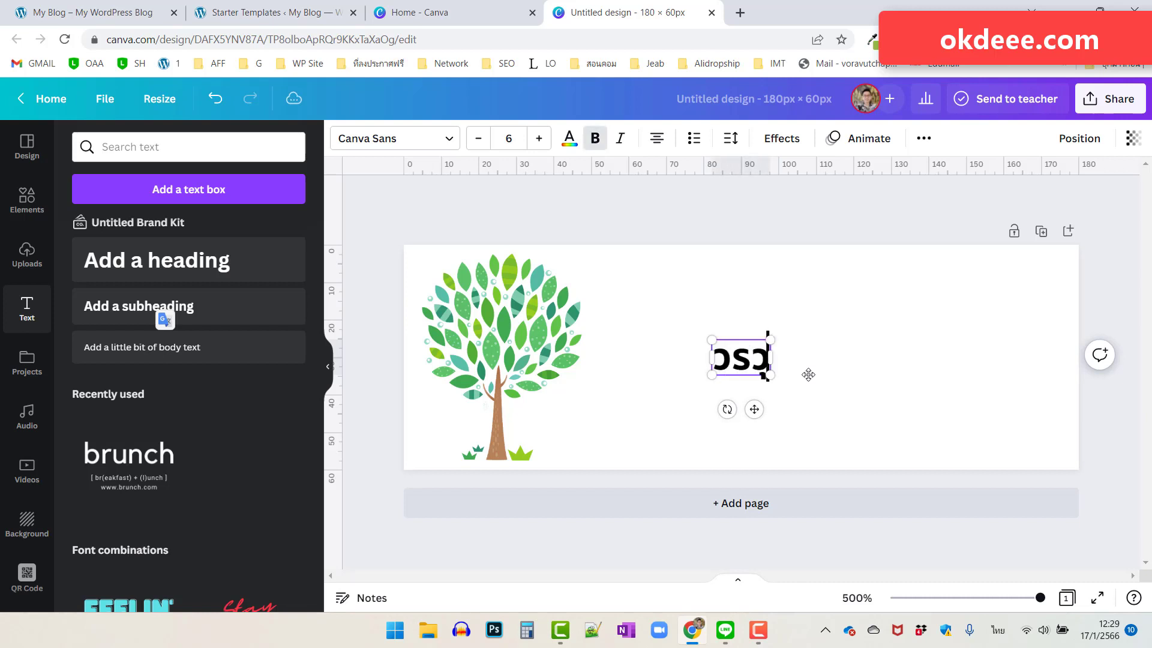
type("ฒิ เ")
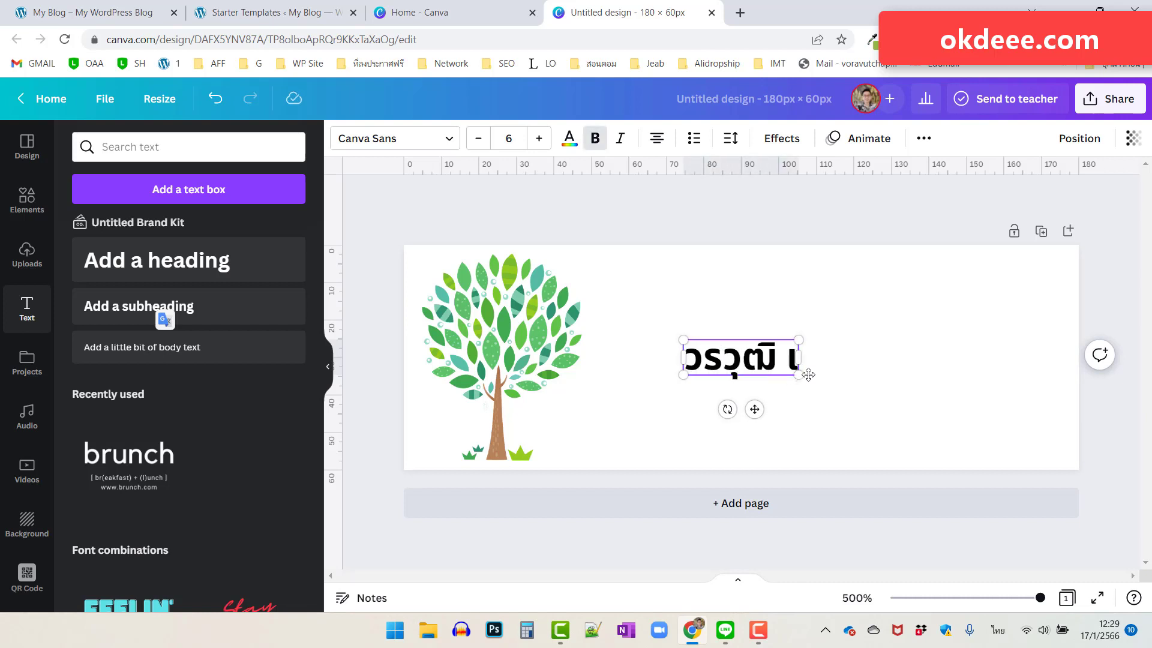
type("ชาว์ปน")
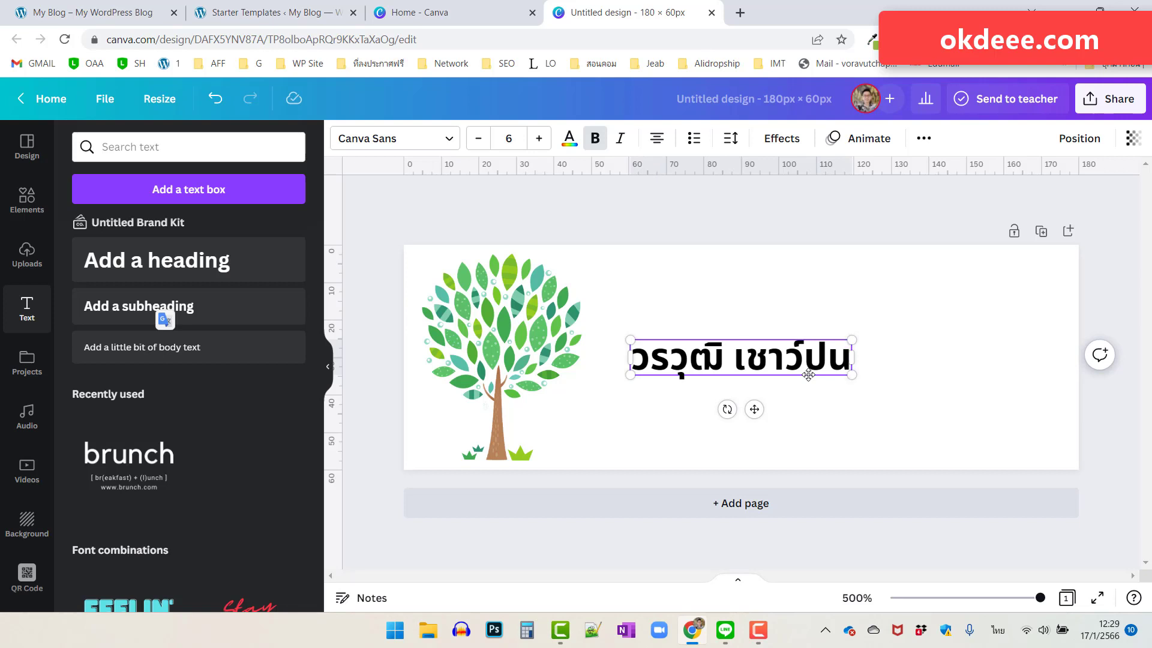
key("BackSpace")
type("รตุ")
key("BackSpace")
key("BackSpace")
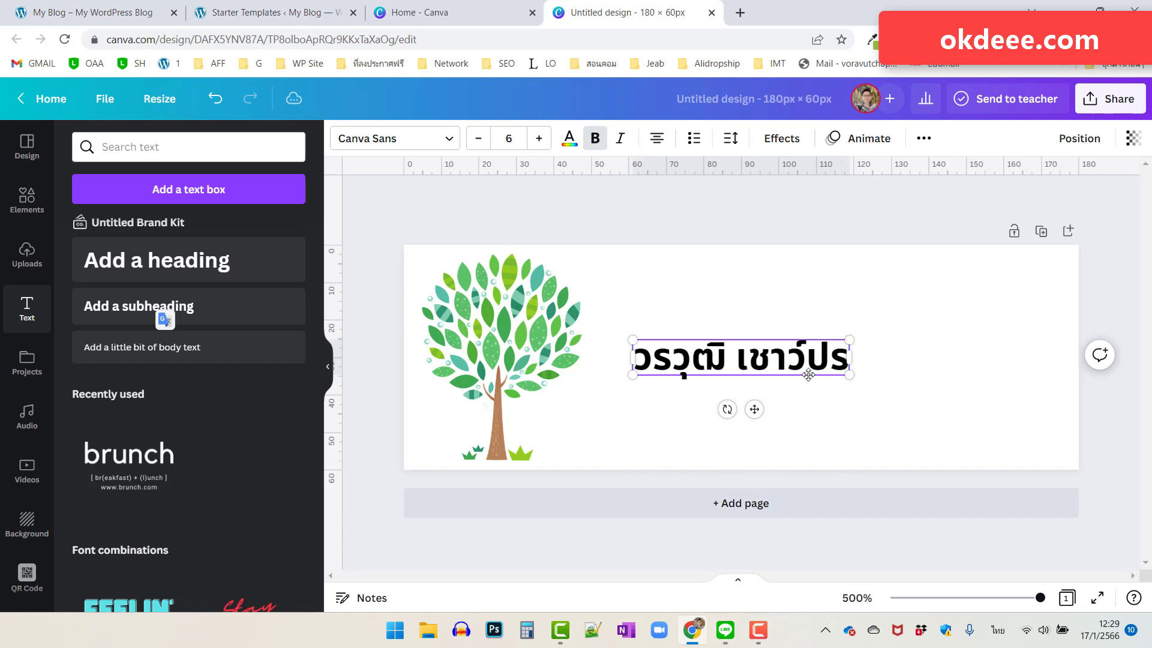
type("ะดิษฐ์")
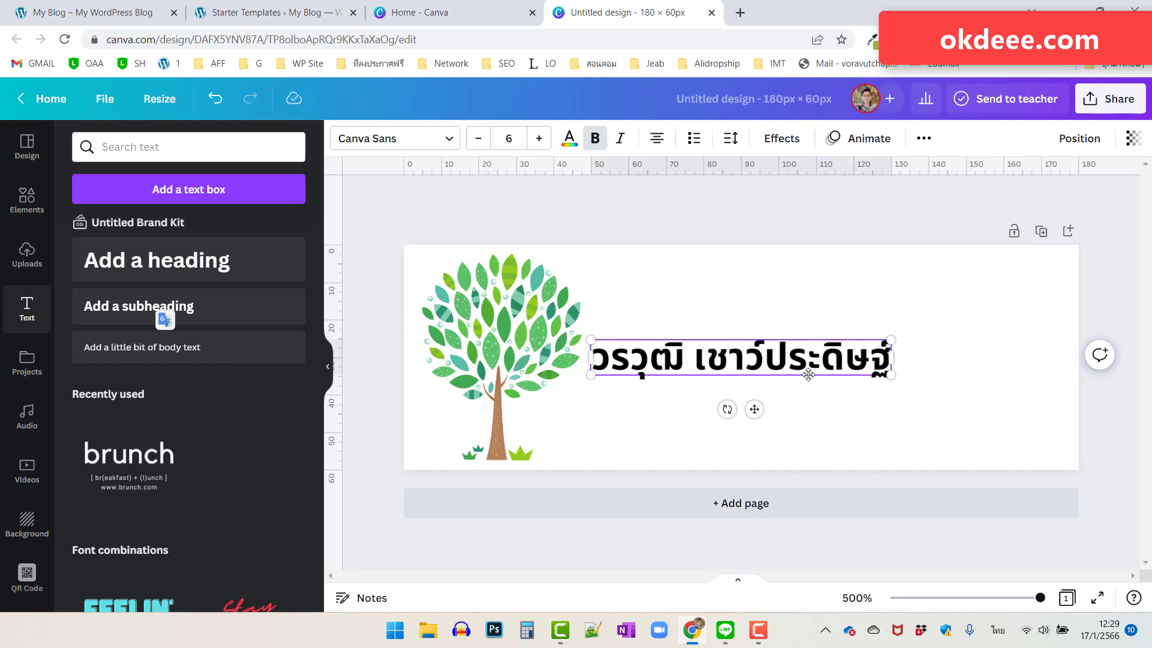
Enlarge the name heading and nudge it into place beside the tree.
left_click_drag(893, 374, 1051, 394)
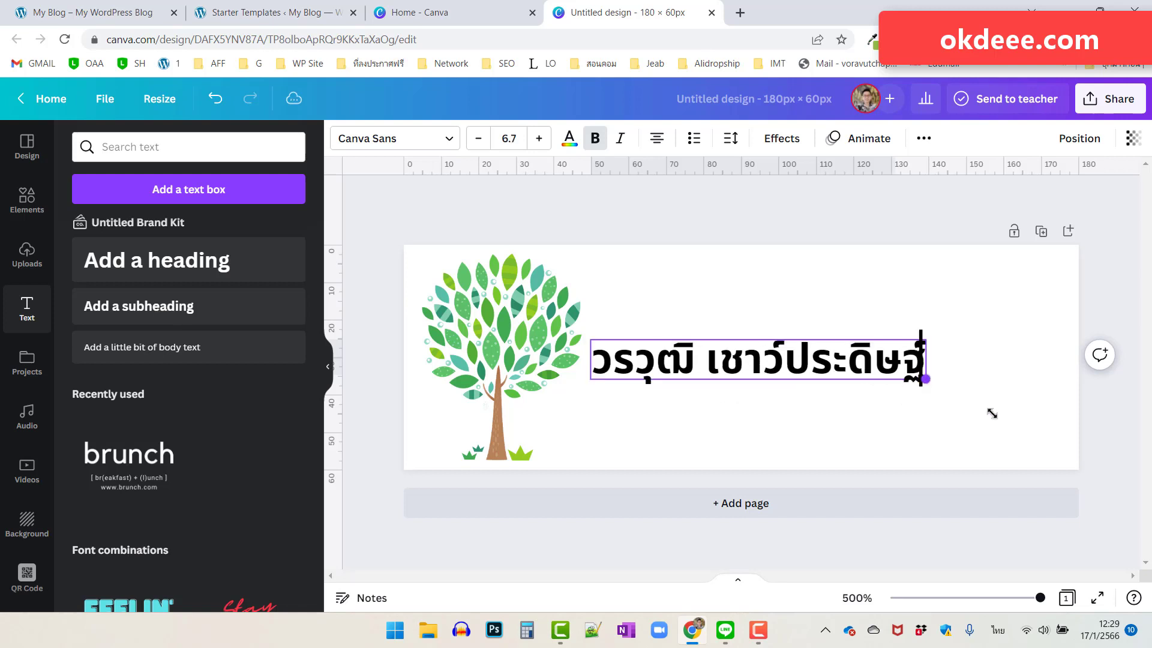
double_click(838, 364)
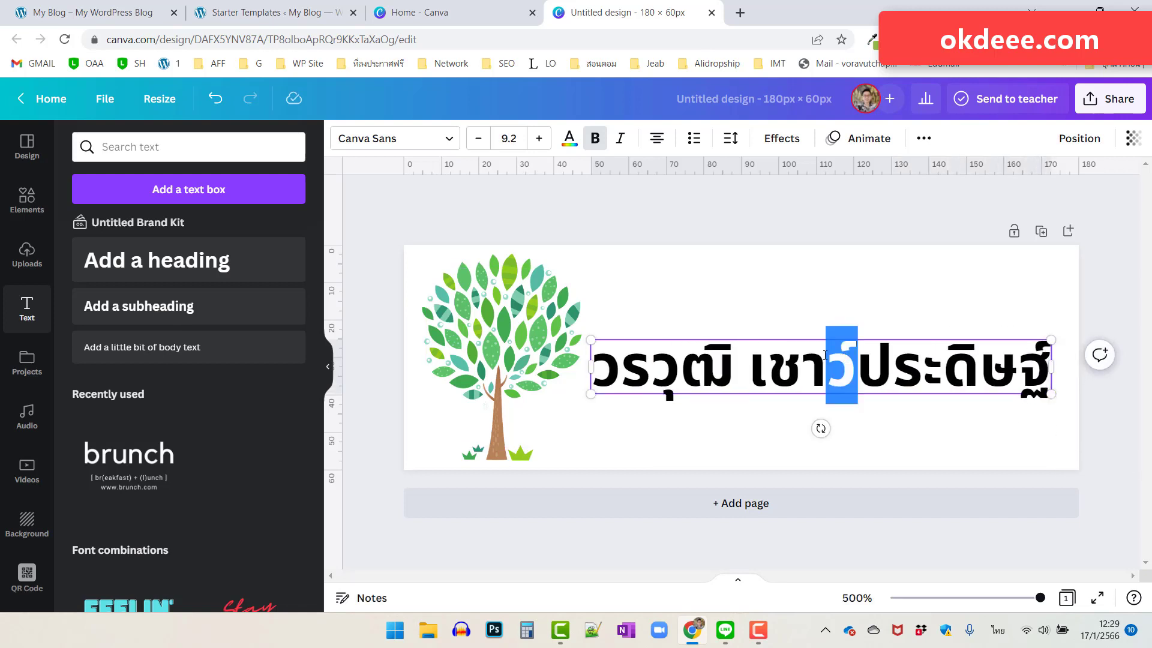
left_click(755, 255)
left_click_drag(777, 364, 782, 354)
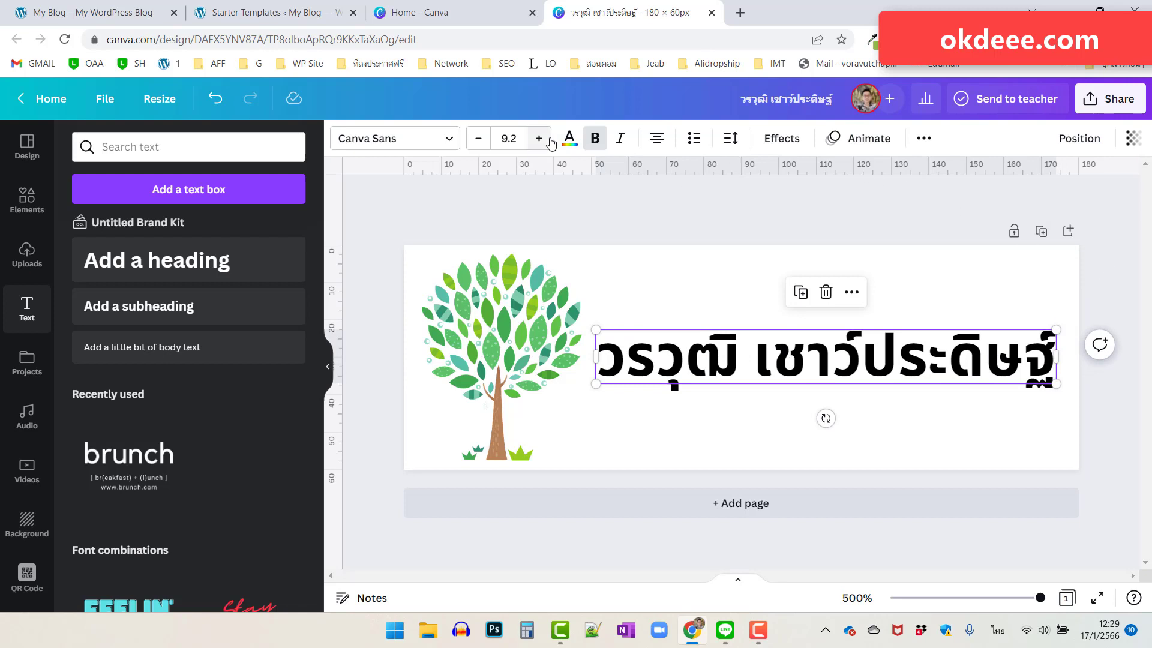
Colour the heading with the tree's green via the eyedropper and enlarge it to about 10.3.
left_click(569, 138)
left_click(87, 217)
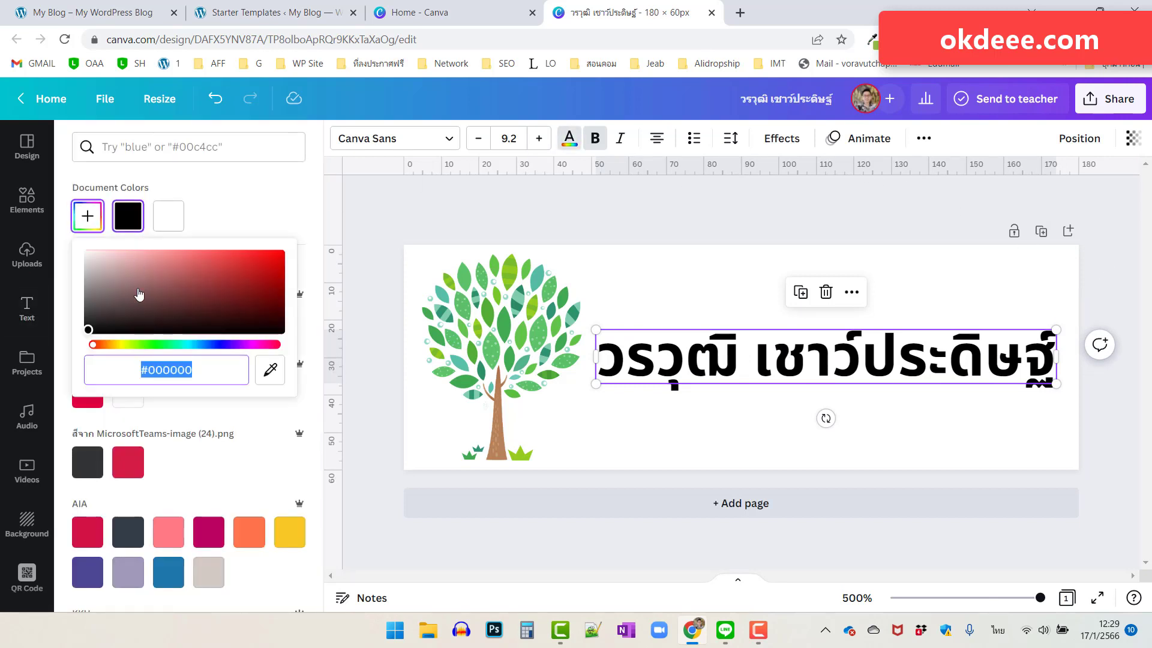
left_click(270, 371)
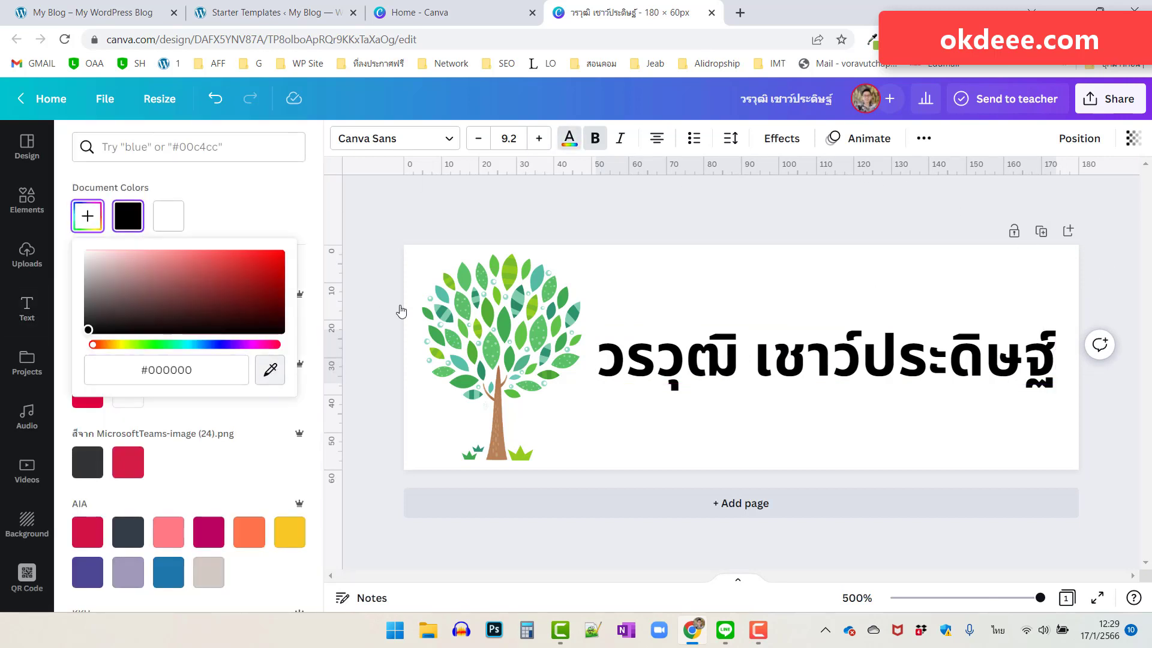
left_click(488, 318)
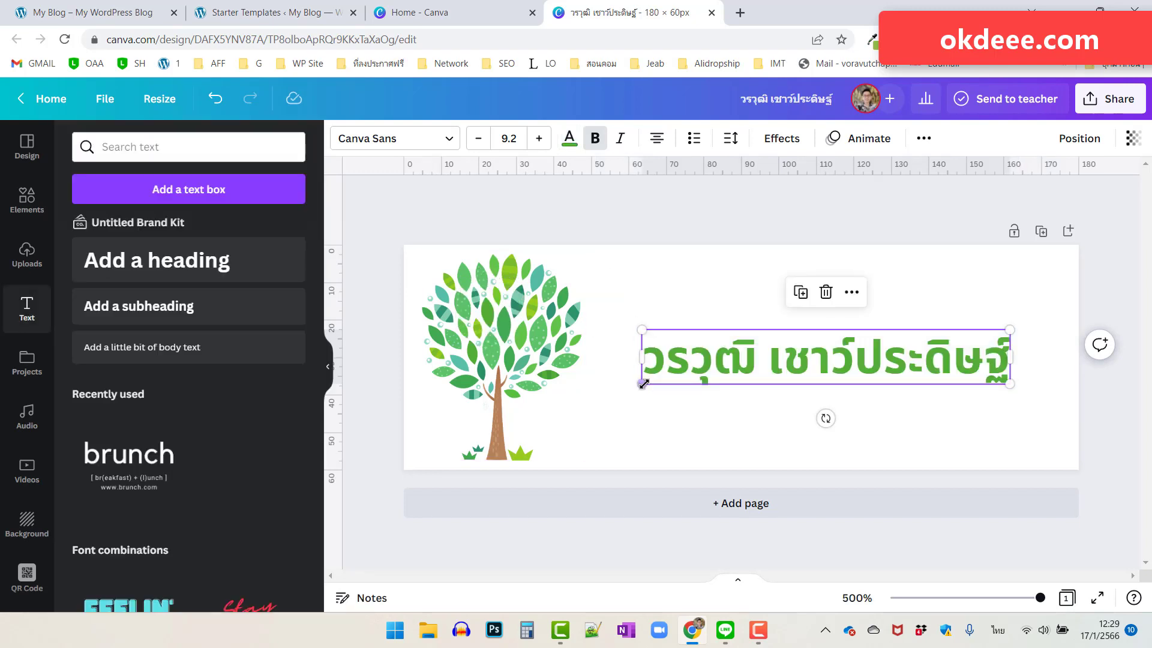
left_click_drag(641, 384, 598, 394)
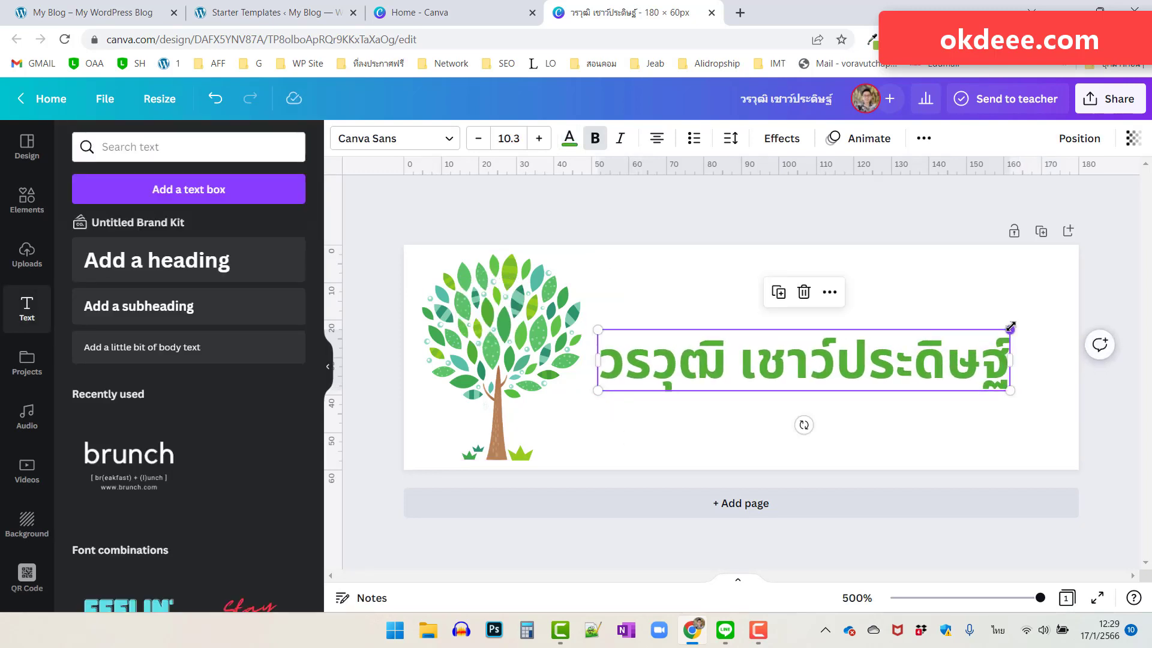
left_click_drag(1011, 327, 1061, 324)
Download the design as a PNG with a transparent background.
left_click(1001, 186)
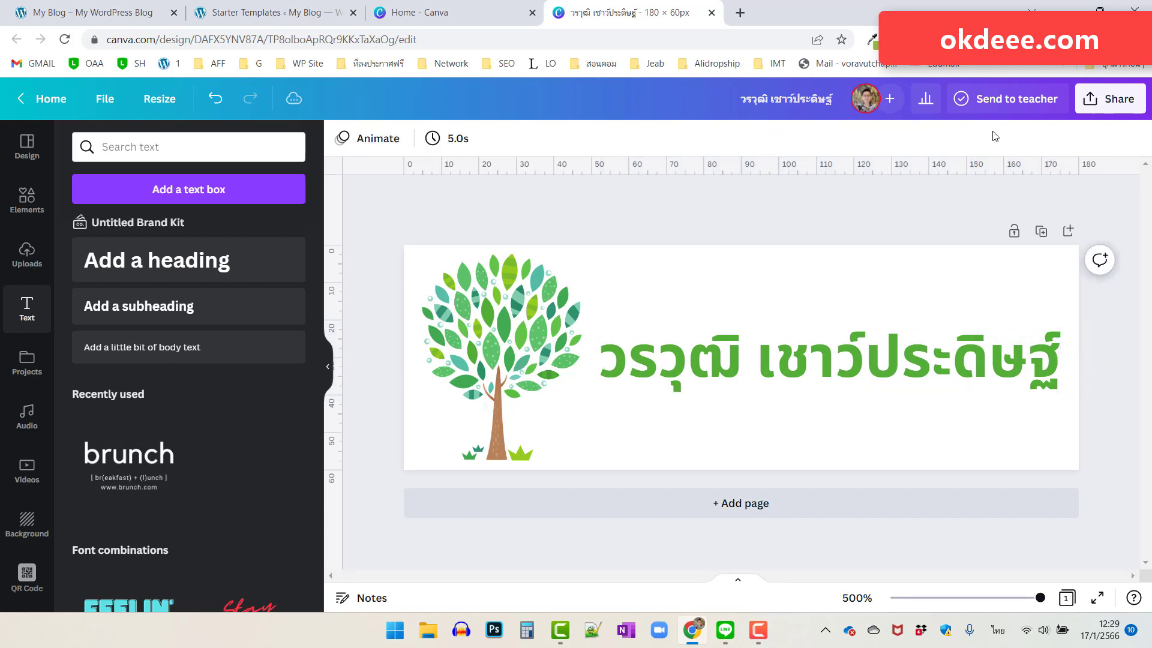
left_click(1110, 98)
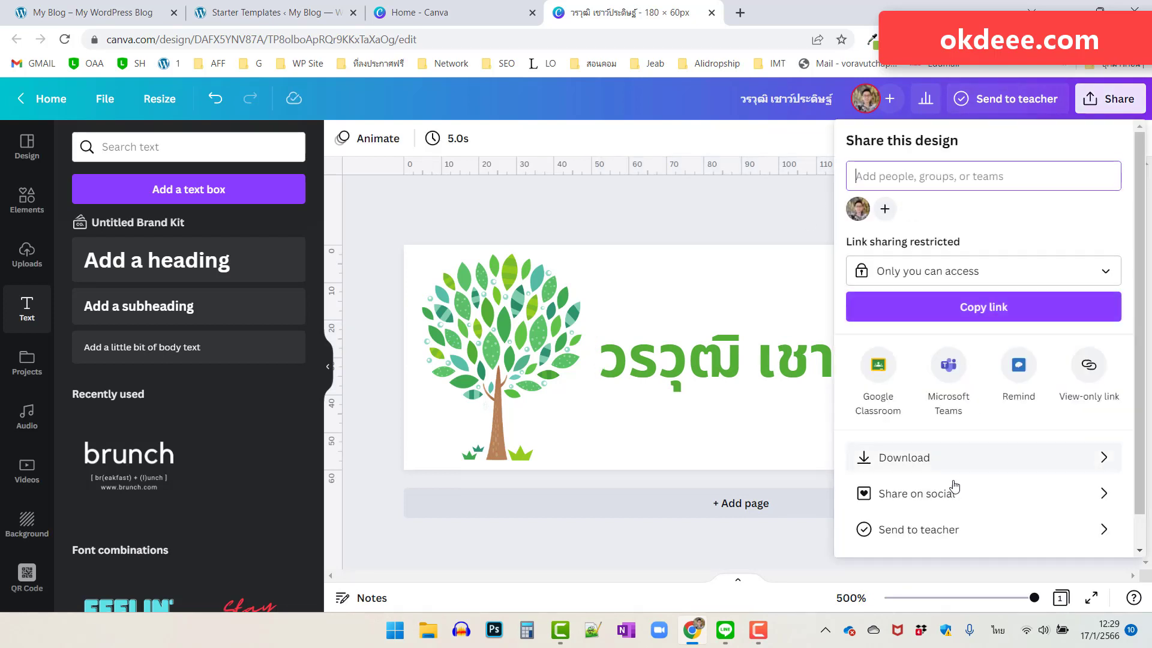
left_click(919, 457)
left_click(855, 293)
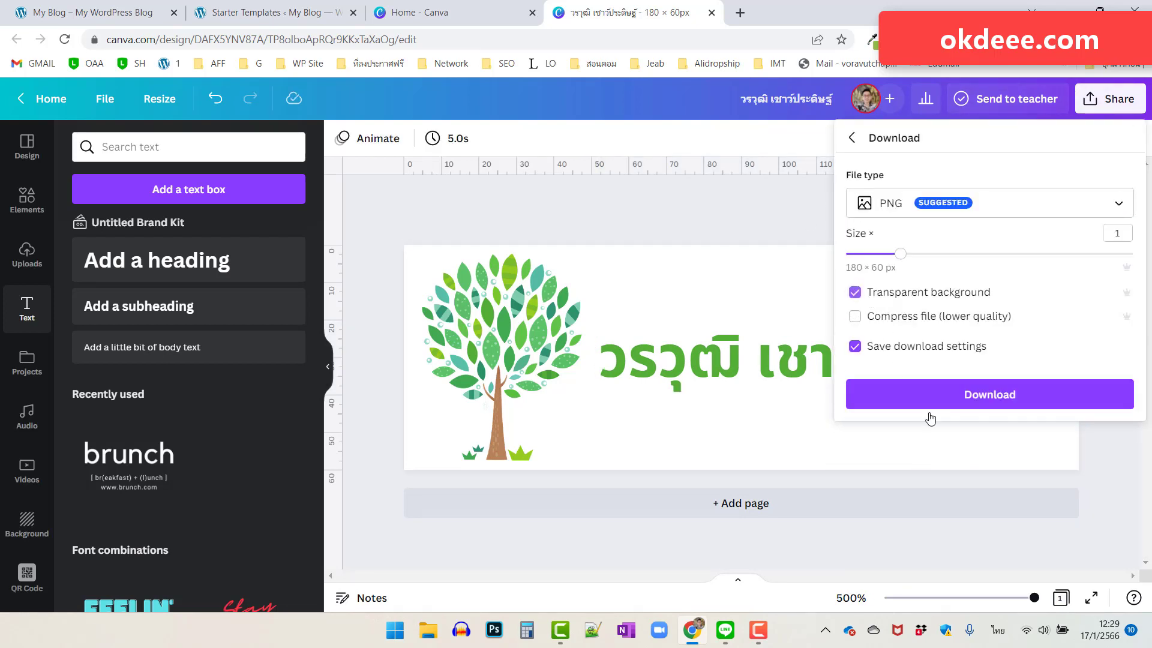
left_click(1011, 399)
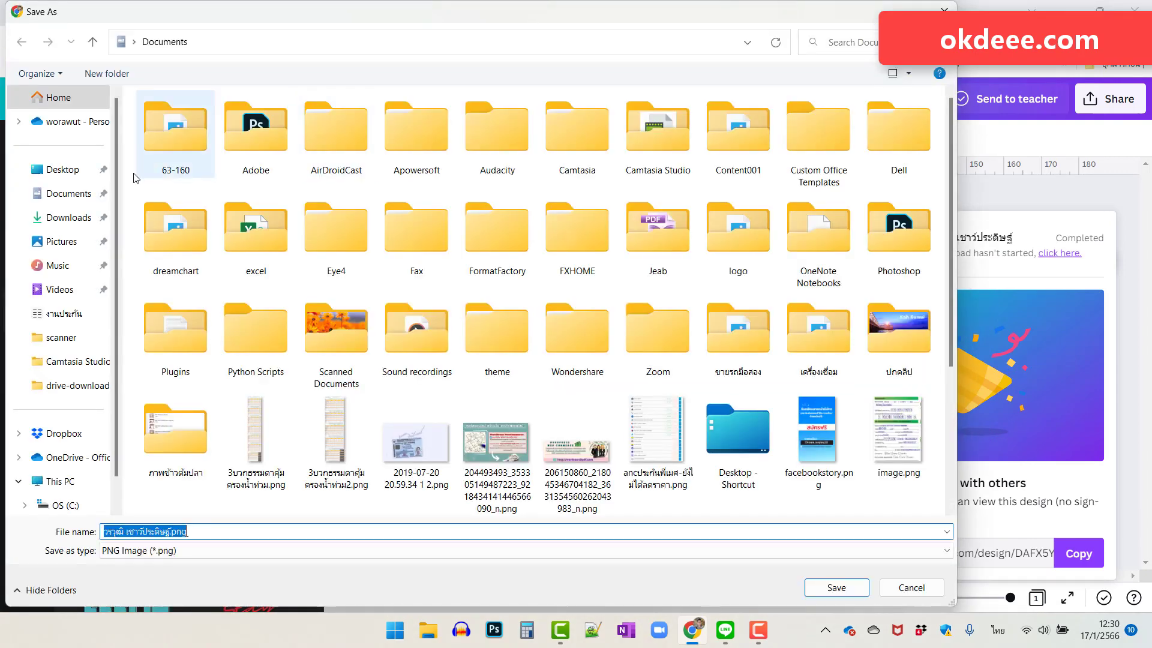
Choose the Desktop and correct the file name to worawut in English.
left_click(62, 170)
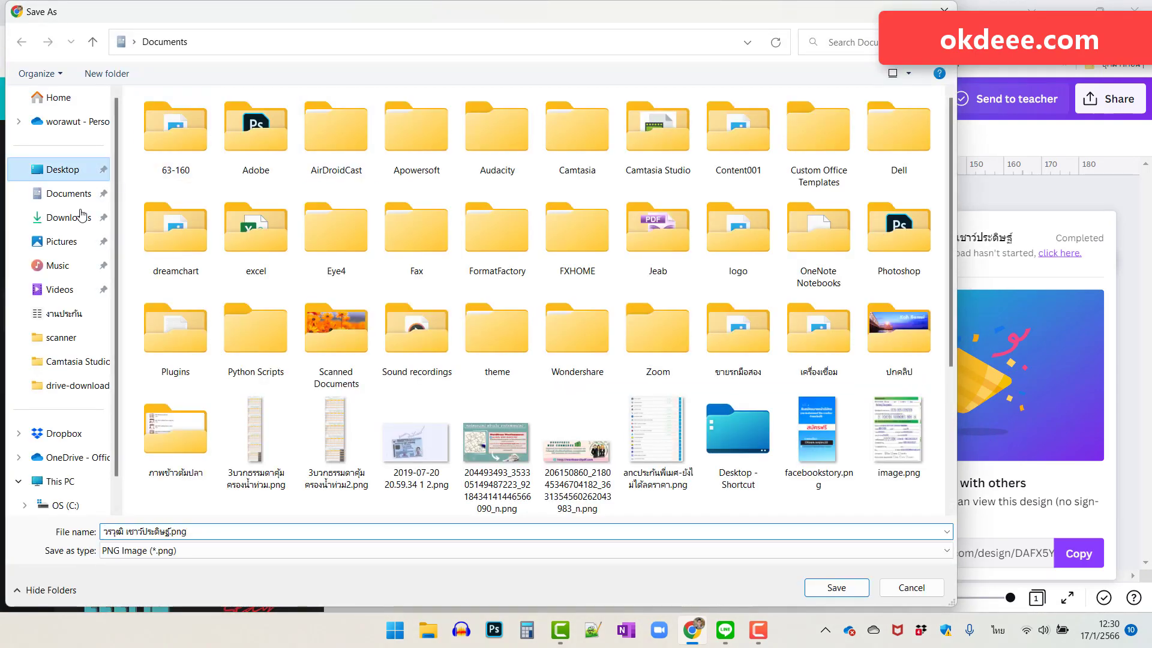
type("ไนพฟไอ๊ะ")
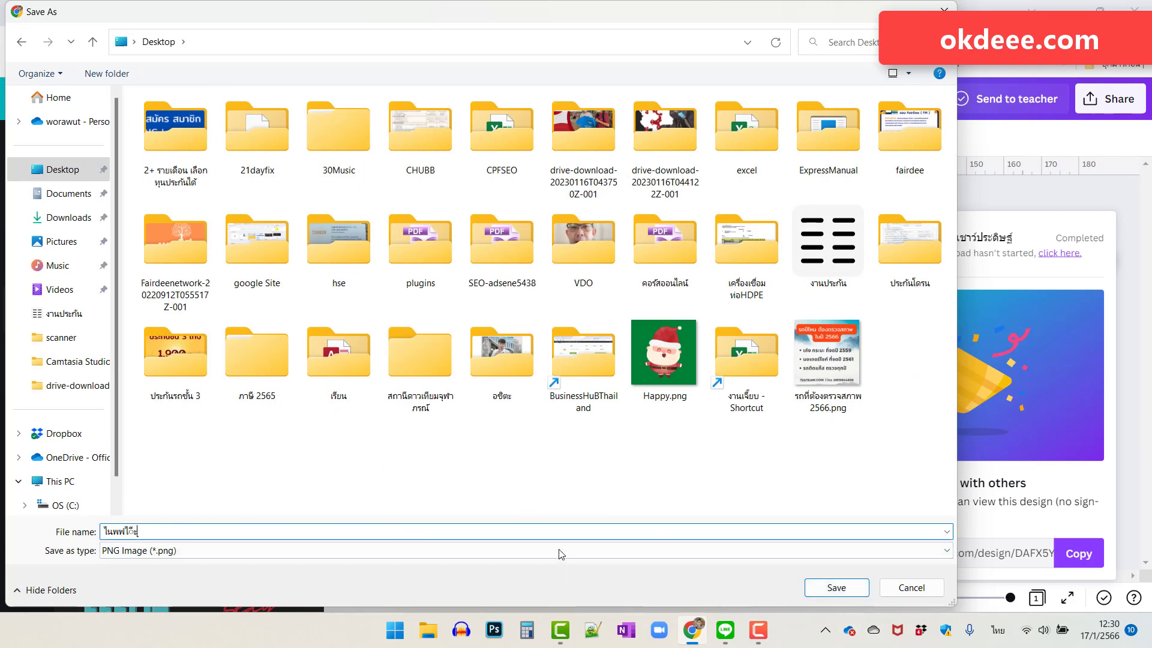
key("BackSpace")
key("BackSpace")
key("BackSpace")
key("grave")
type("wo")
key("Delete")
Save worawut.png, then upload it from the Desktop through WordPress's logo media uploader.
left_click(838, 590)
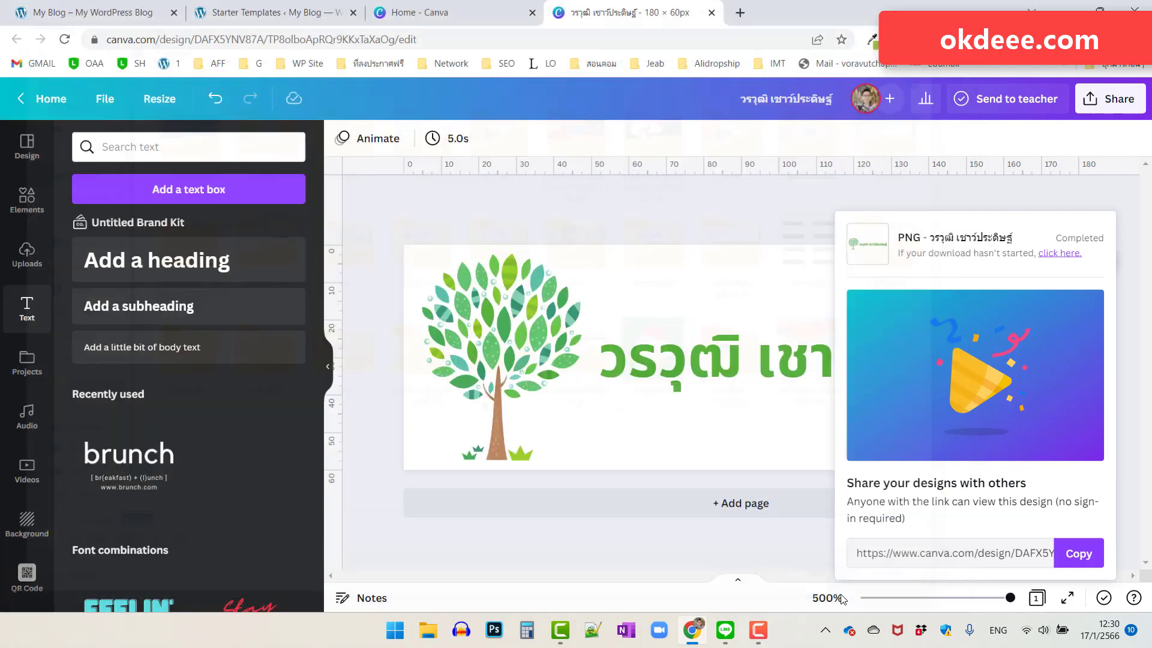
left_click(293, 13)
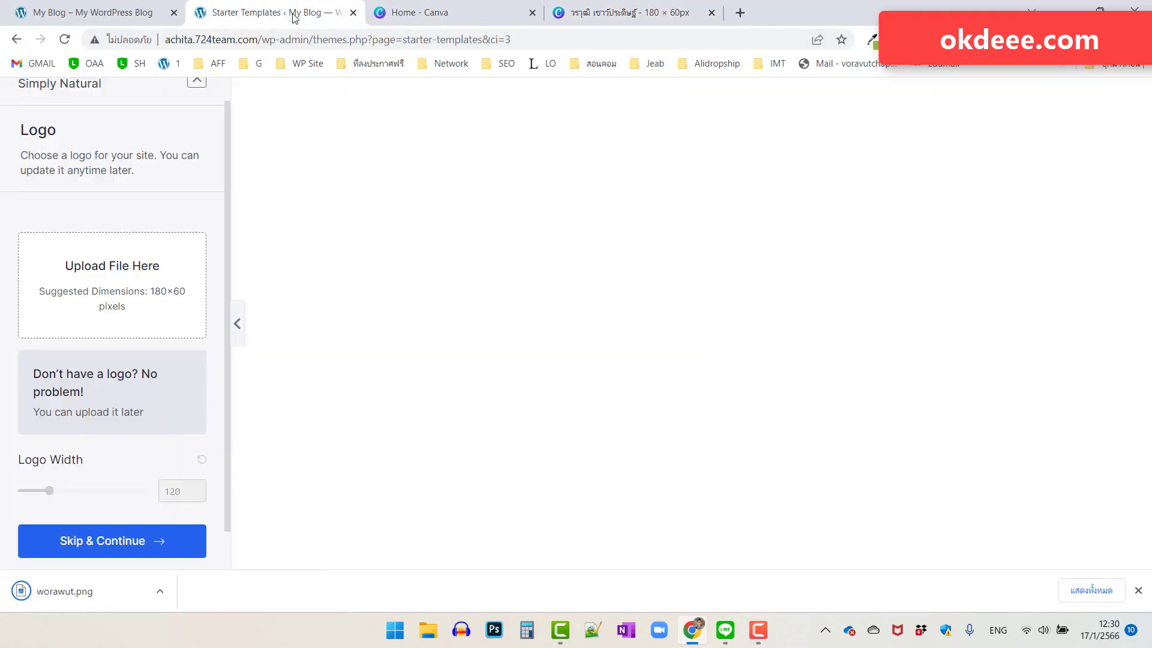
left_click(119, 271)
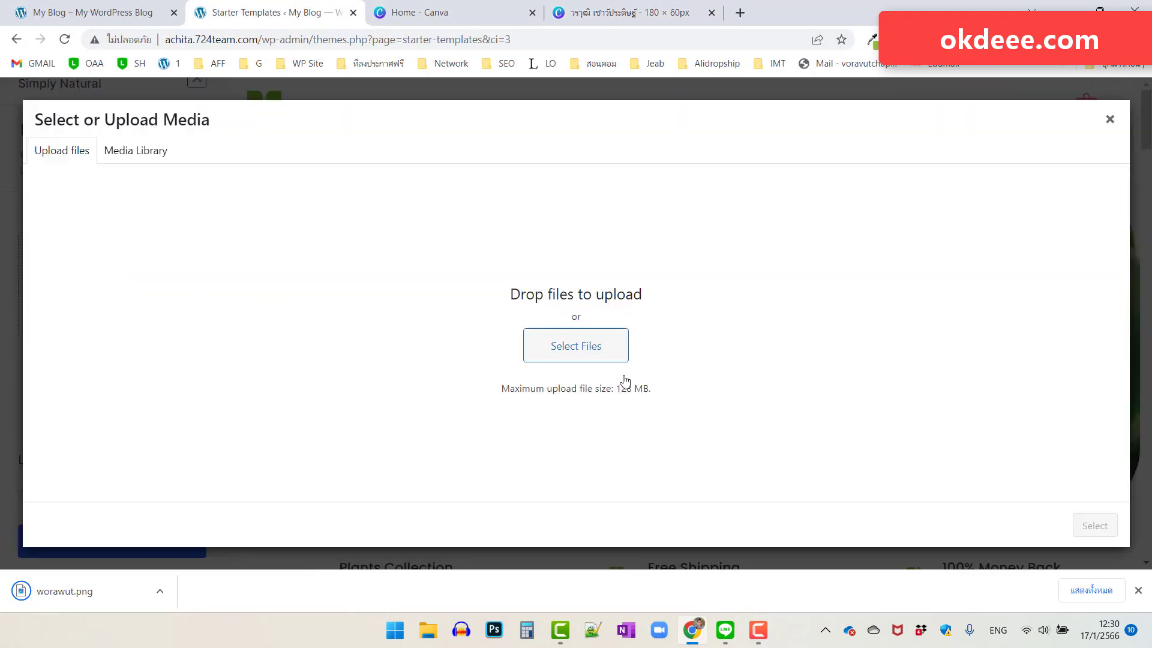
left_click(573, 353)
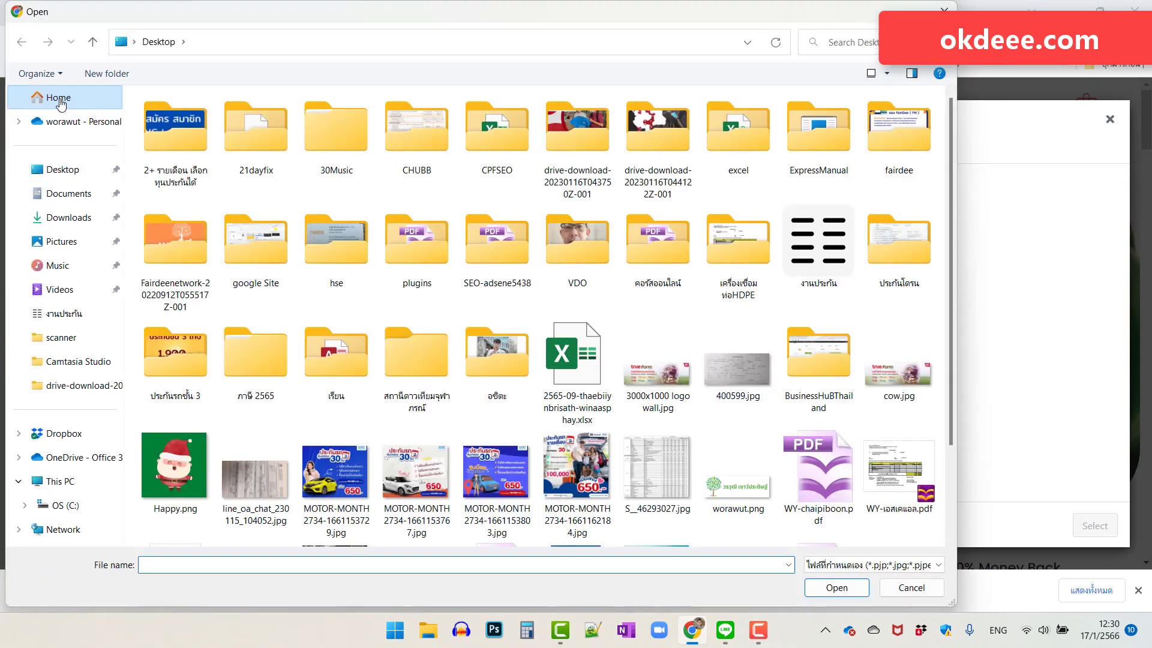
left_click(62, 169)
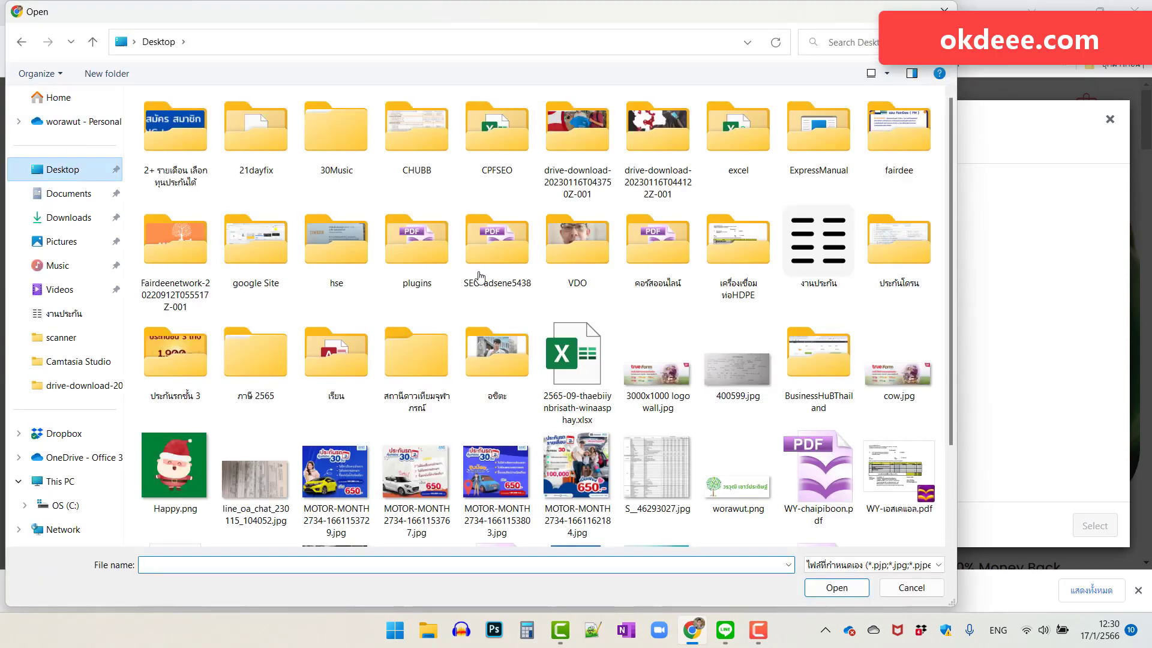
scroll(747, 354, "down", 1)
double_click(748, 354)
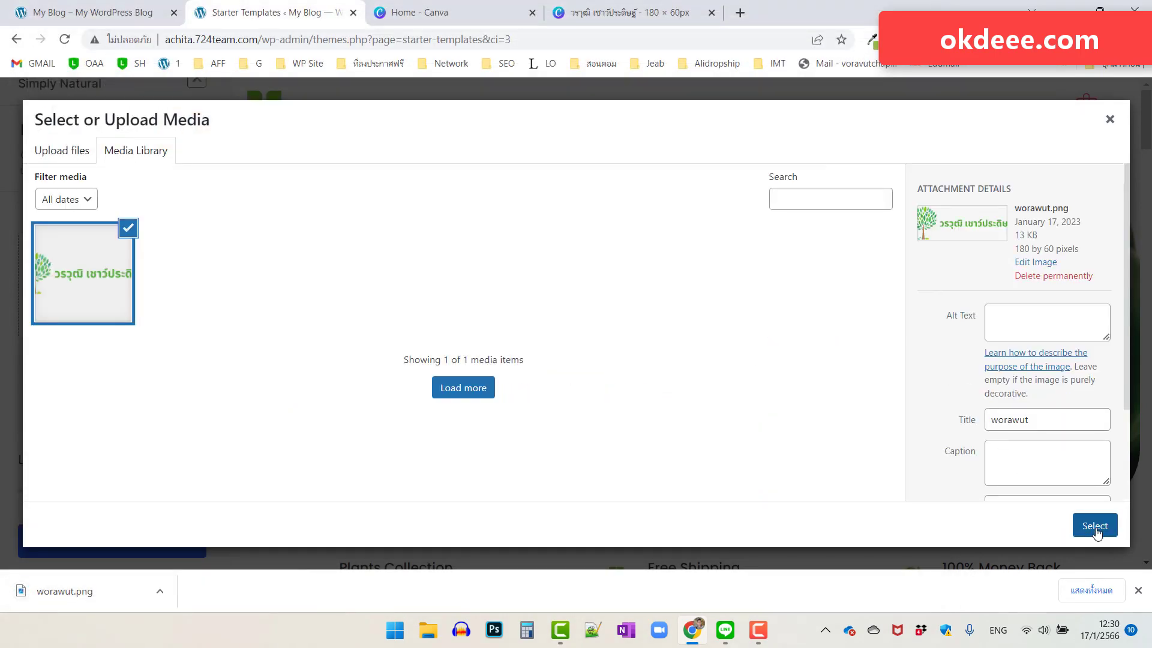
Use worawut.png as the site logo at width 120 and continue to Colors & Fonts.
left_click(1097, 528)
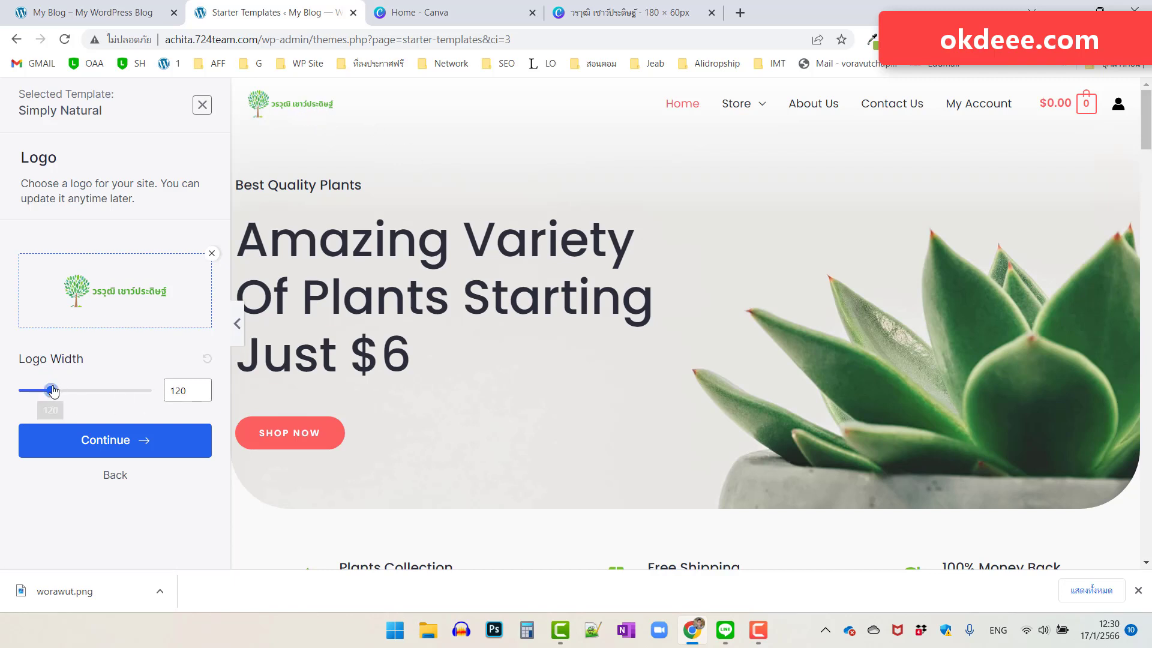
left_click_drag(51, 390, 68, 396)
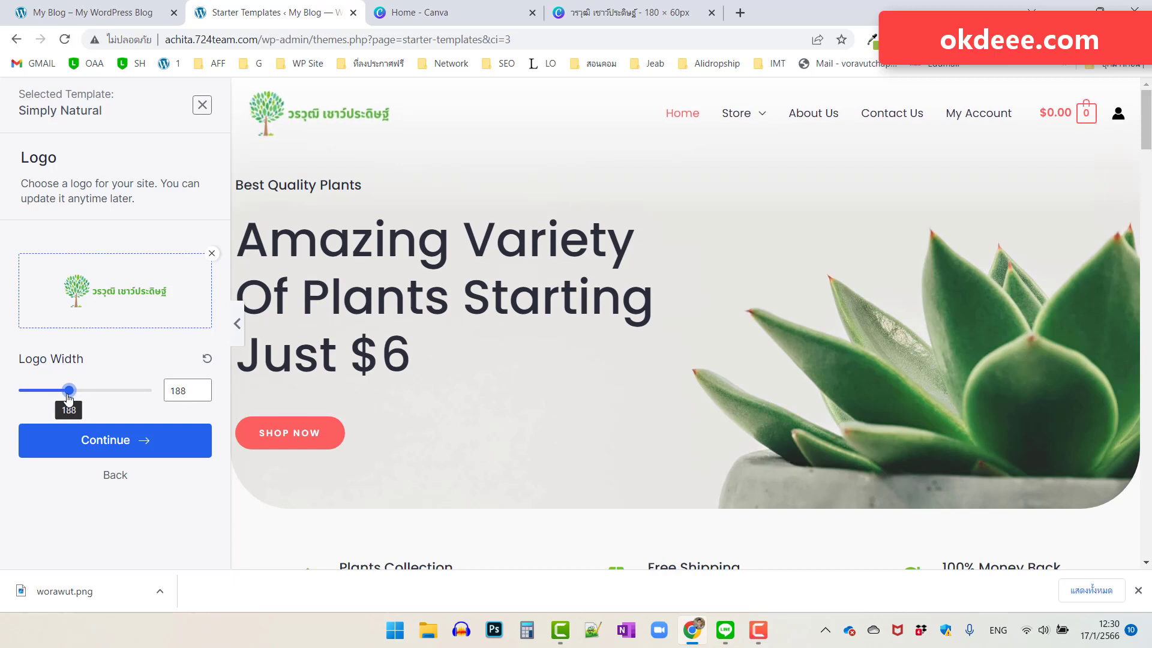
left_click(206, 359)
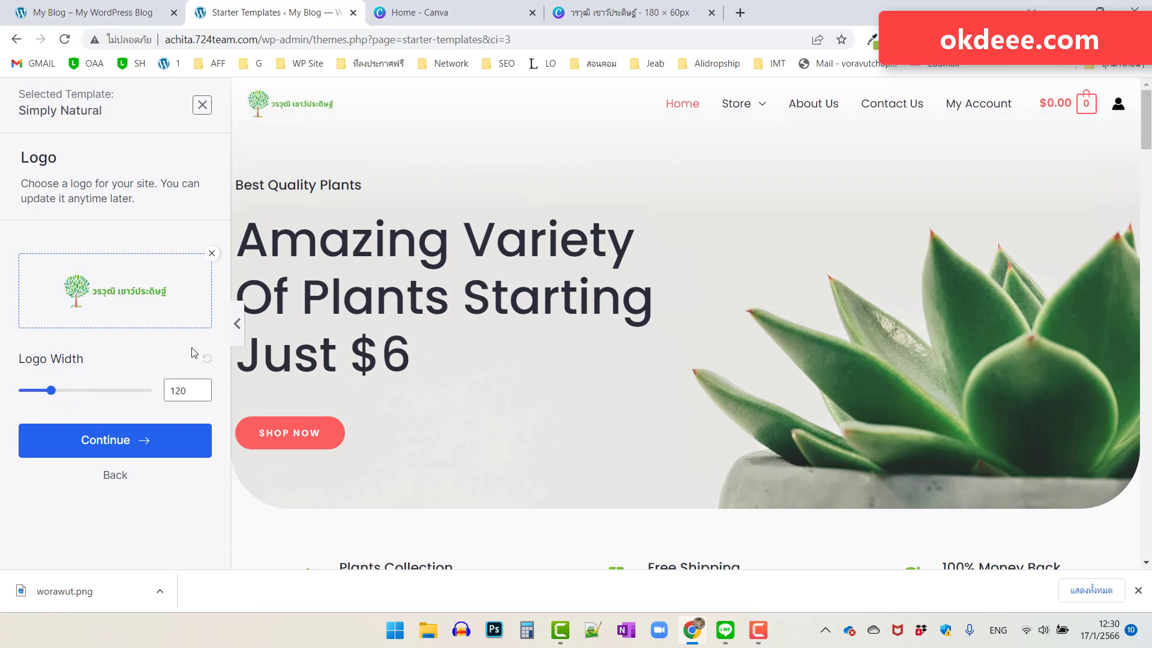
left_click(120, 447)
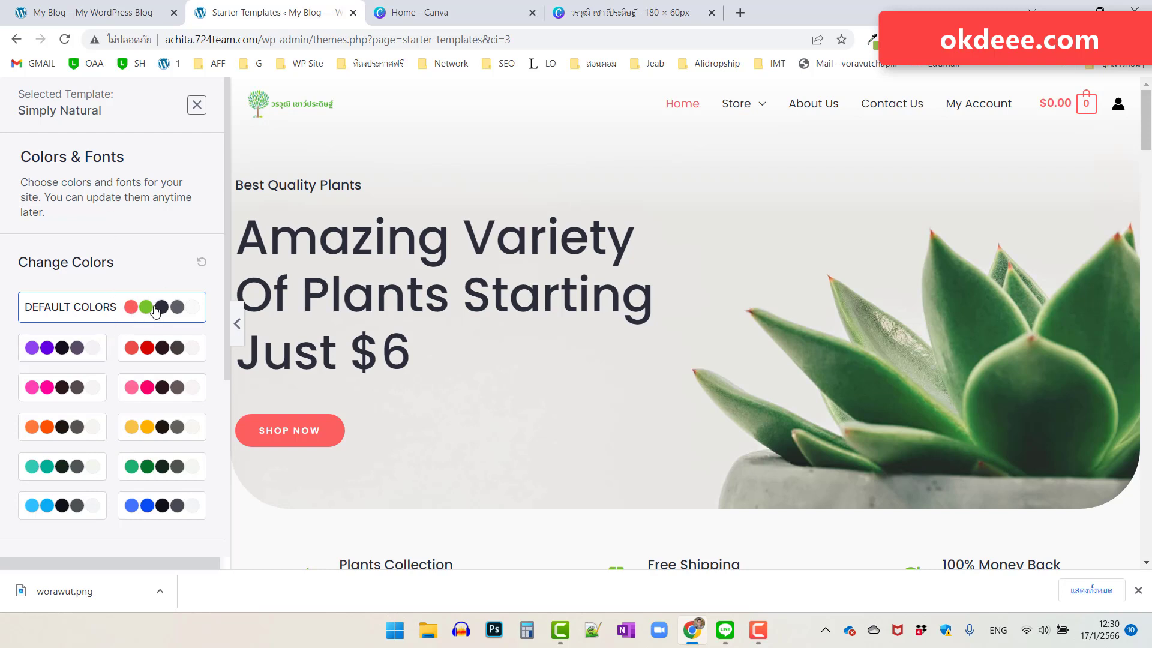
left_click(141, 507)
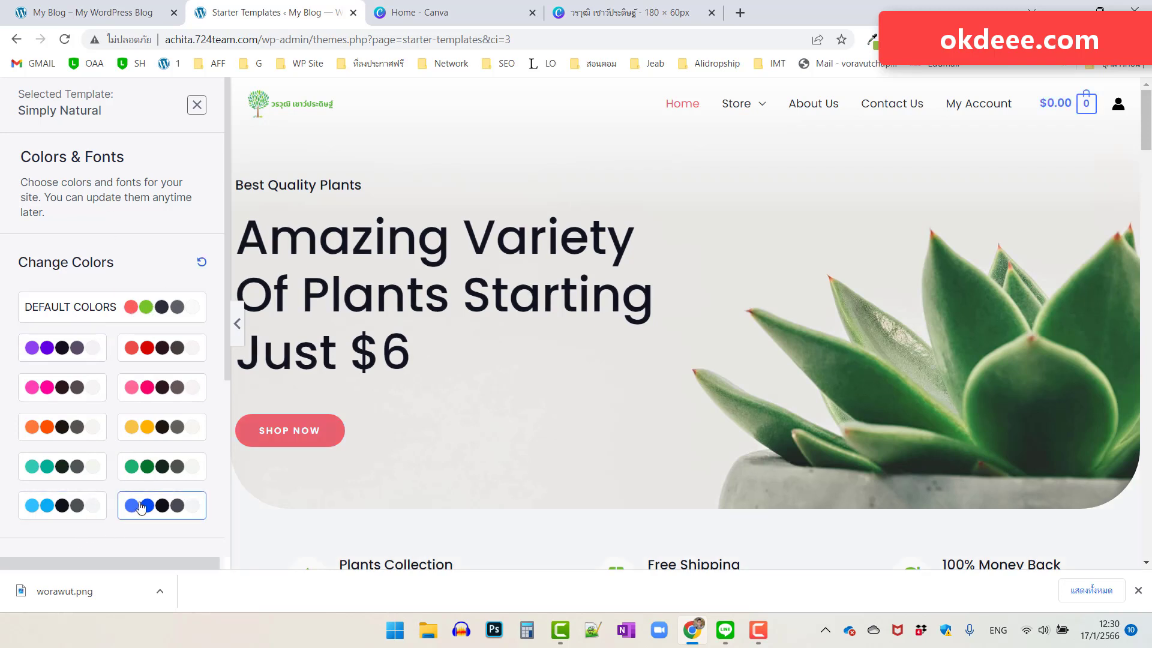
left_click(60, 507)
left_click(60, 467)
left_click(158, 467)
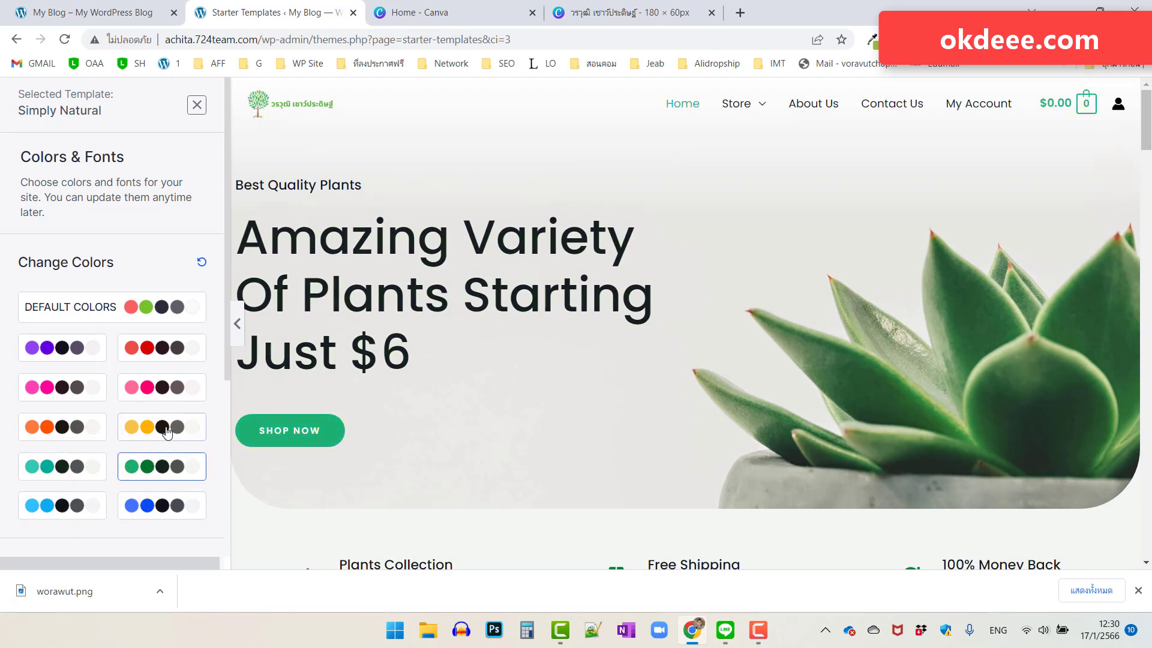
left_click(162, 427)
left_click(84, 427)
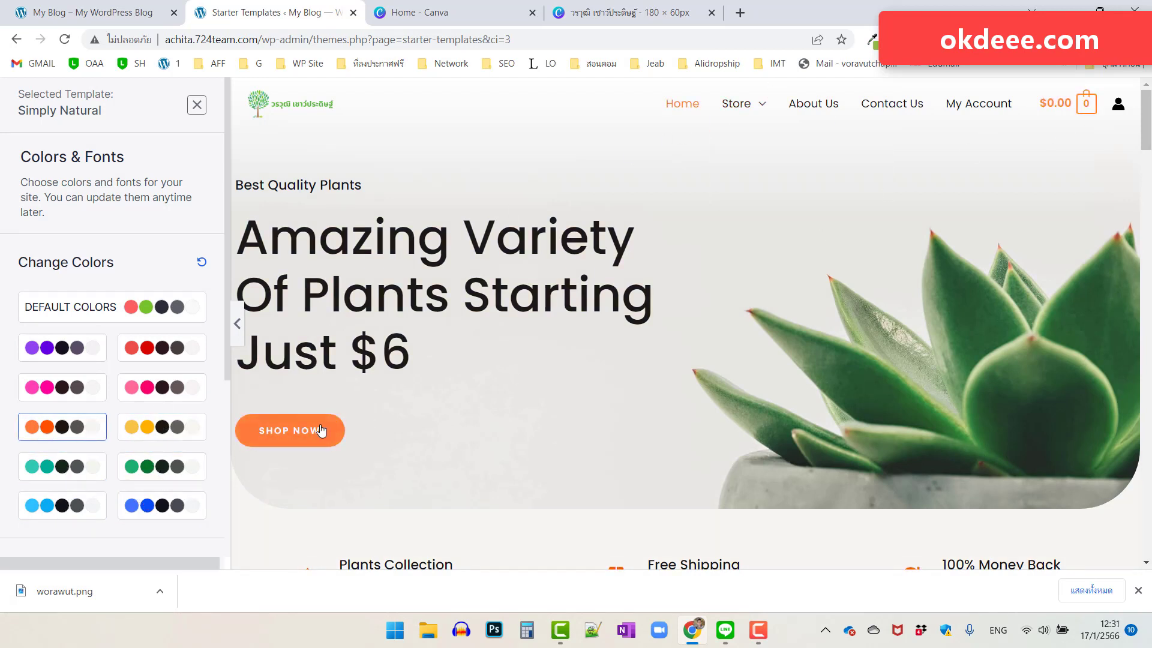
left_click(162, 506)
left_click(161, 467)
left_click(158, 427)
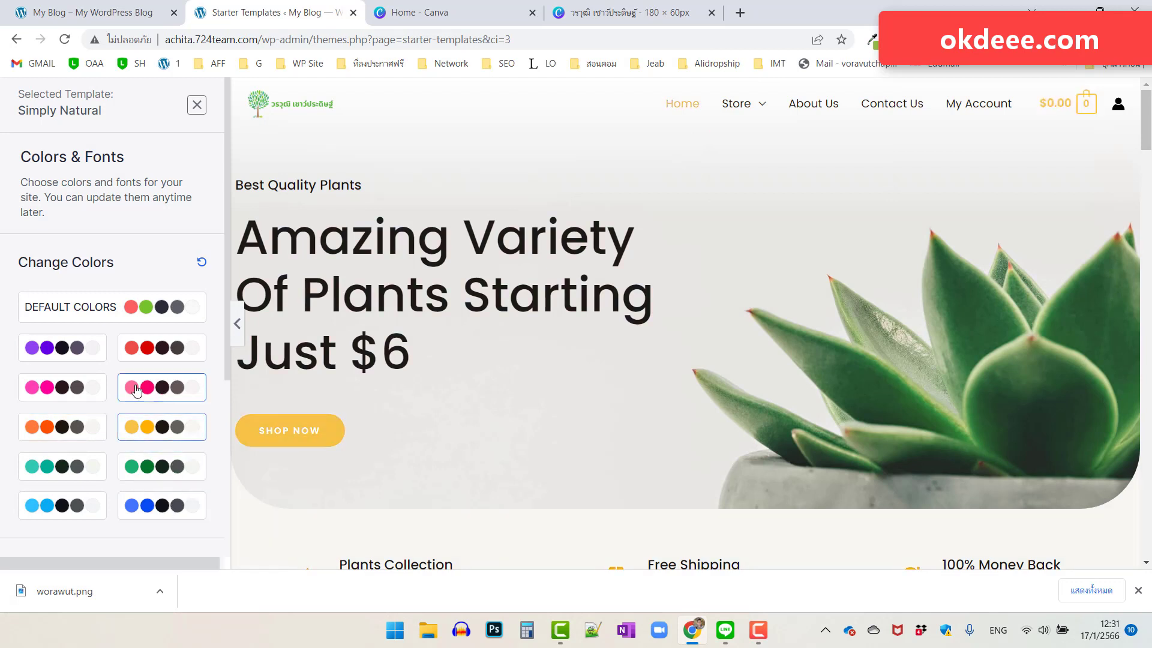
left_click(60, 387)
left_click(60, 347)
left_click(154, 345)
left_click(162, 308)
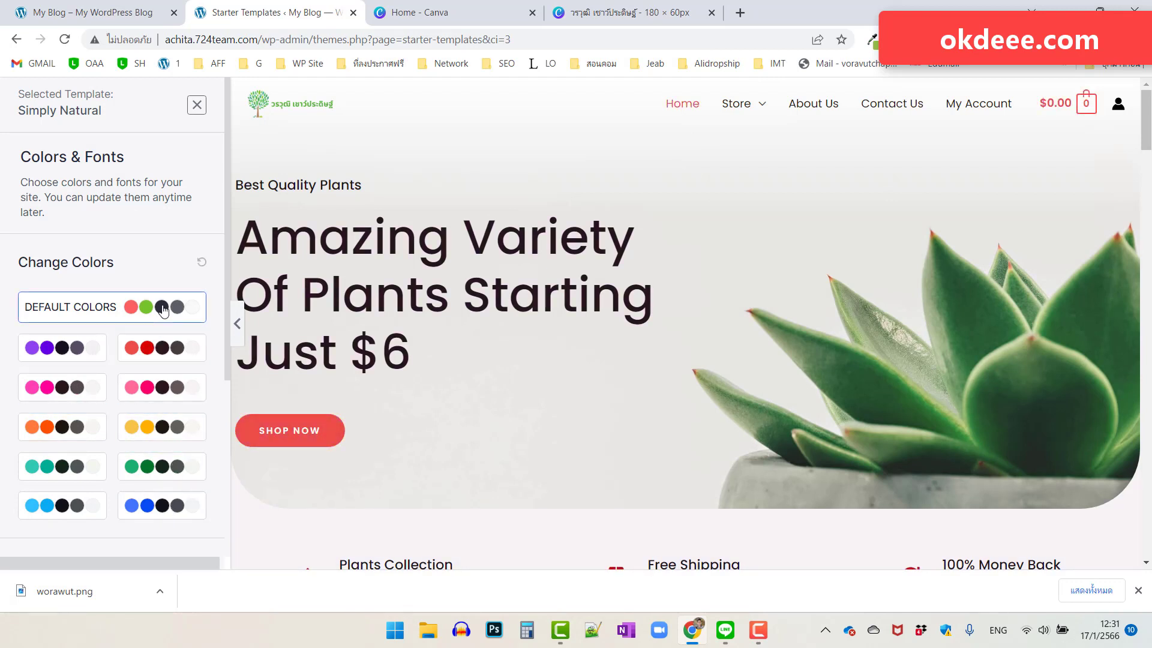
left_click(145, 469)
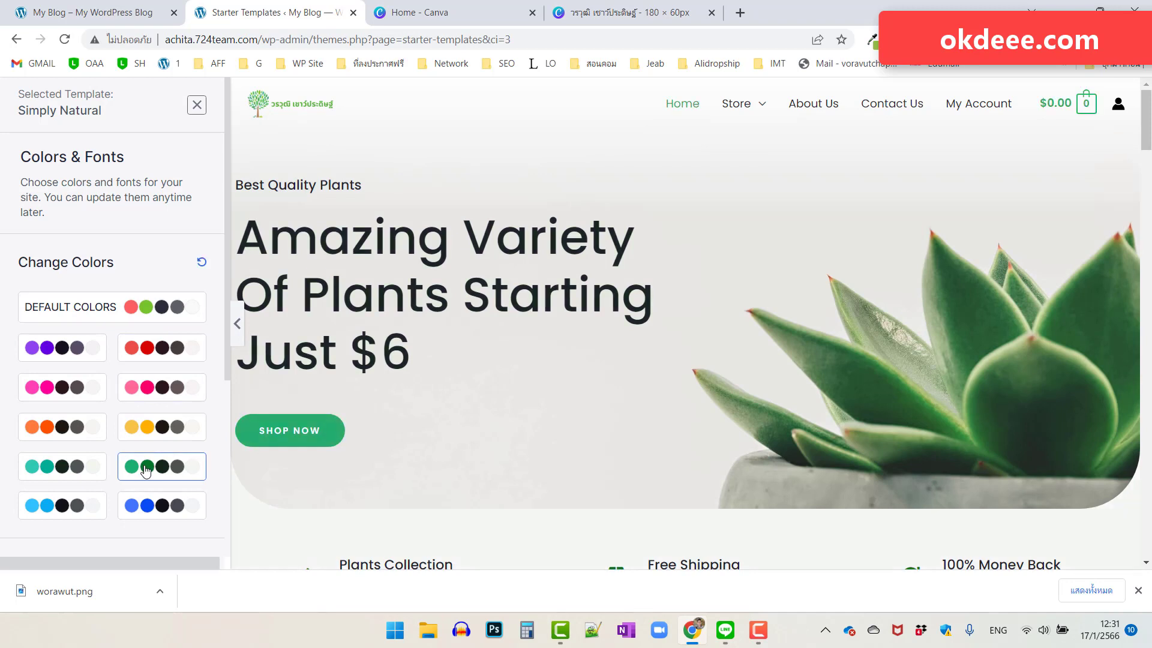
left_click(200, 263)
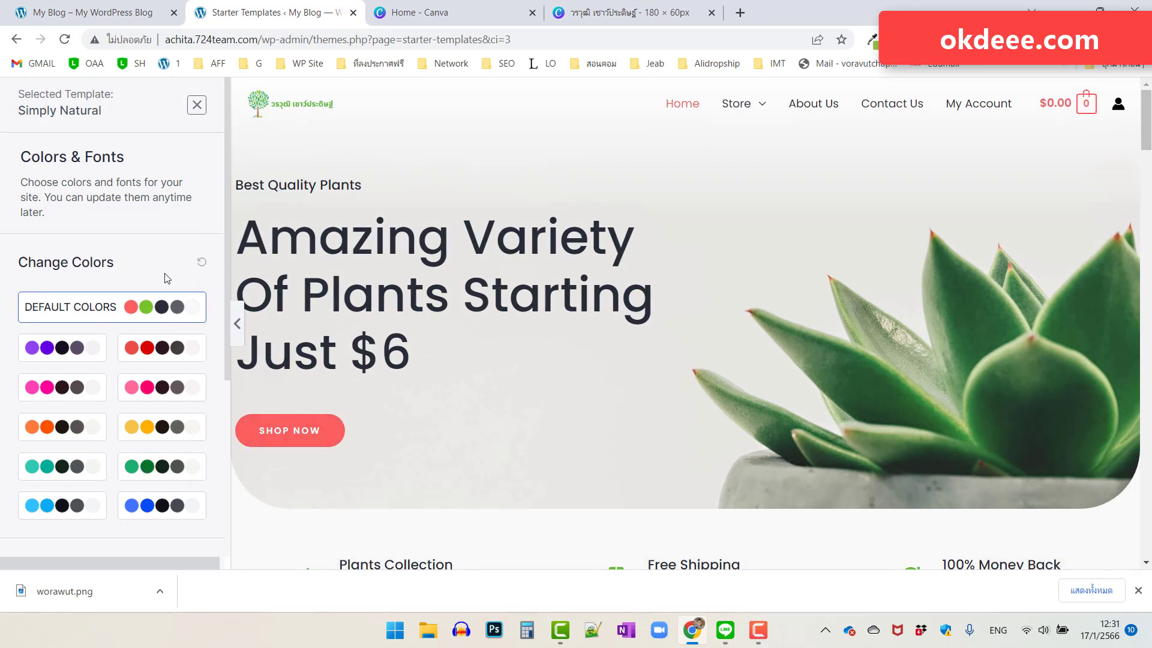
Choose the pink colour palette and preview several heading font pairings.
left_click(157, 389)
scroll(161, 378, "down", 5)
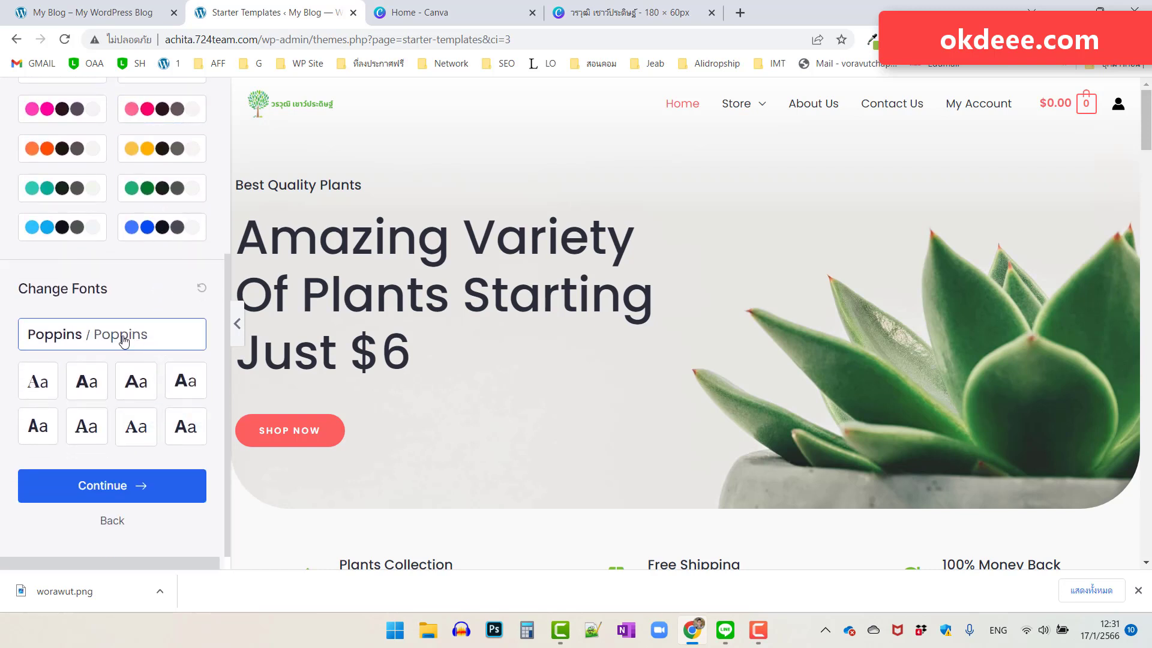
left_click(136, 382)
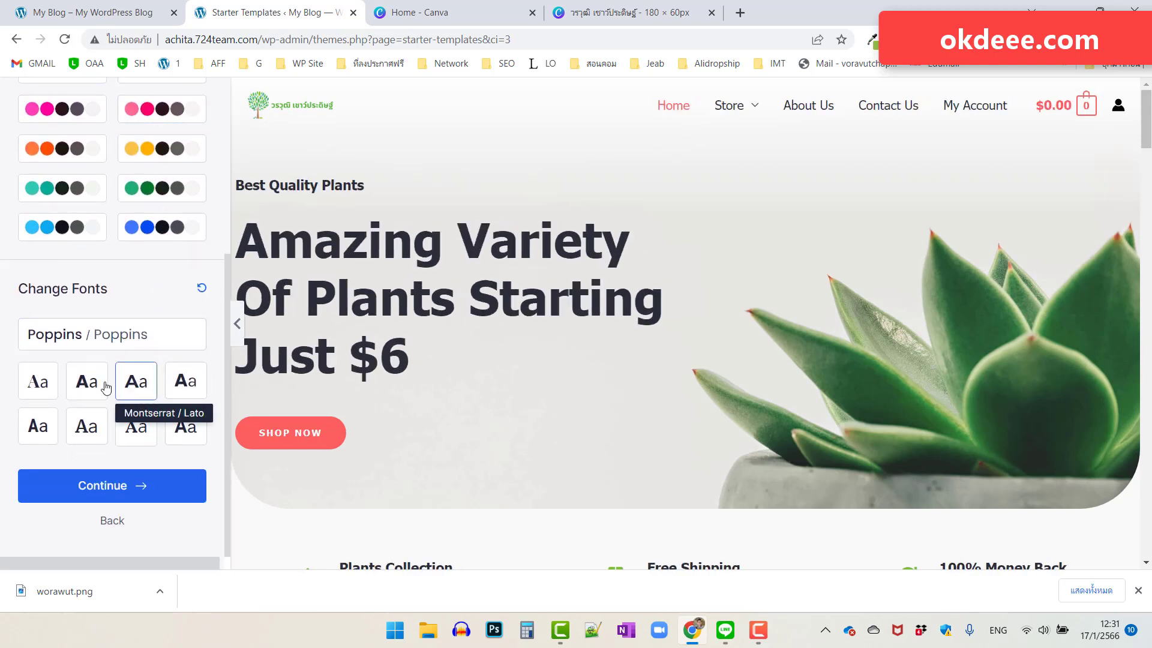
left_click(87, 381)
left_click(186, 381)
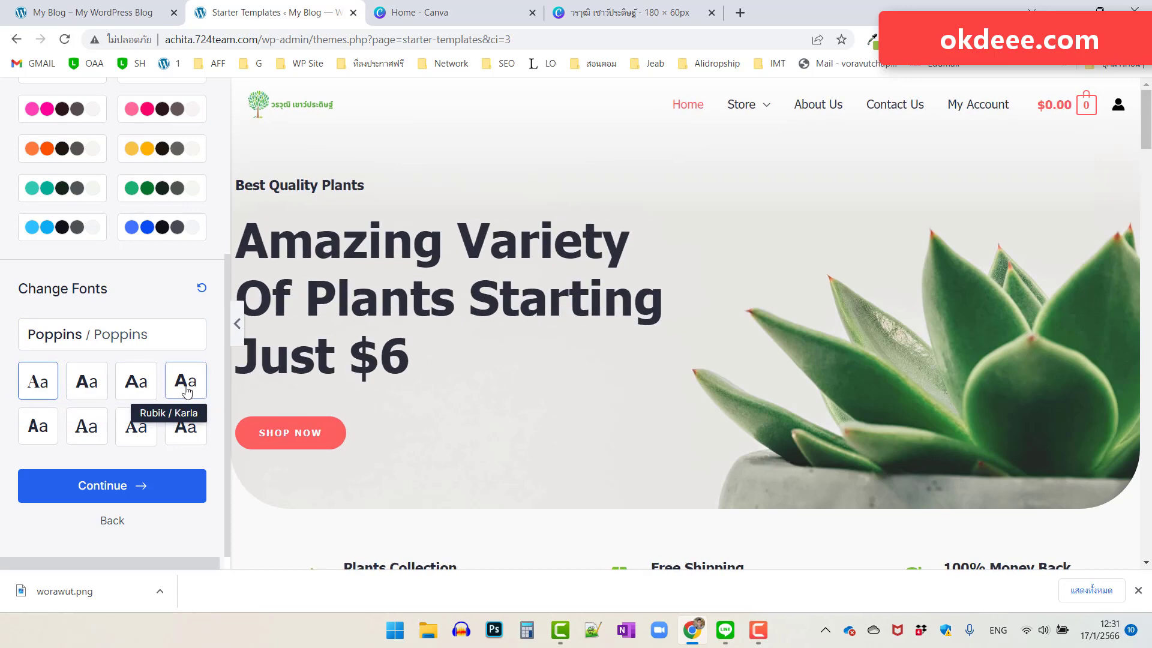
left_click(185, 426)
left_click(127, 443)
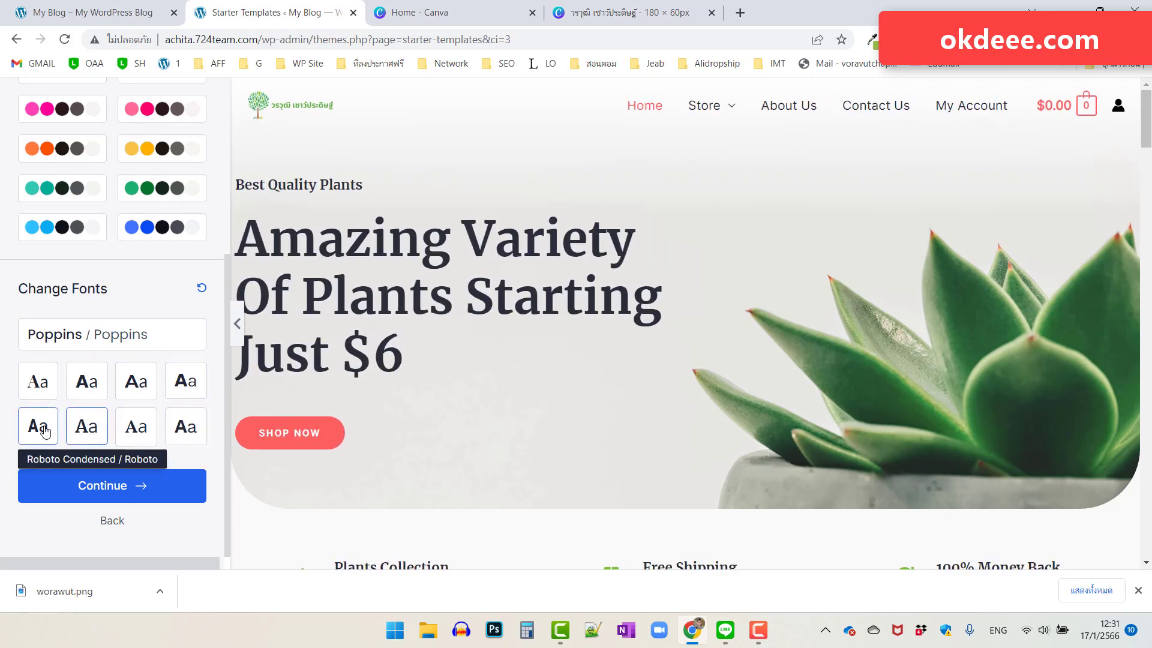
Settle on the Roboto Condensed / Roboto font pairing and continue to the final step.
left_click(38, 426)
left_click(38, 382)
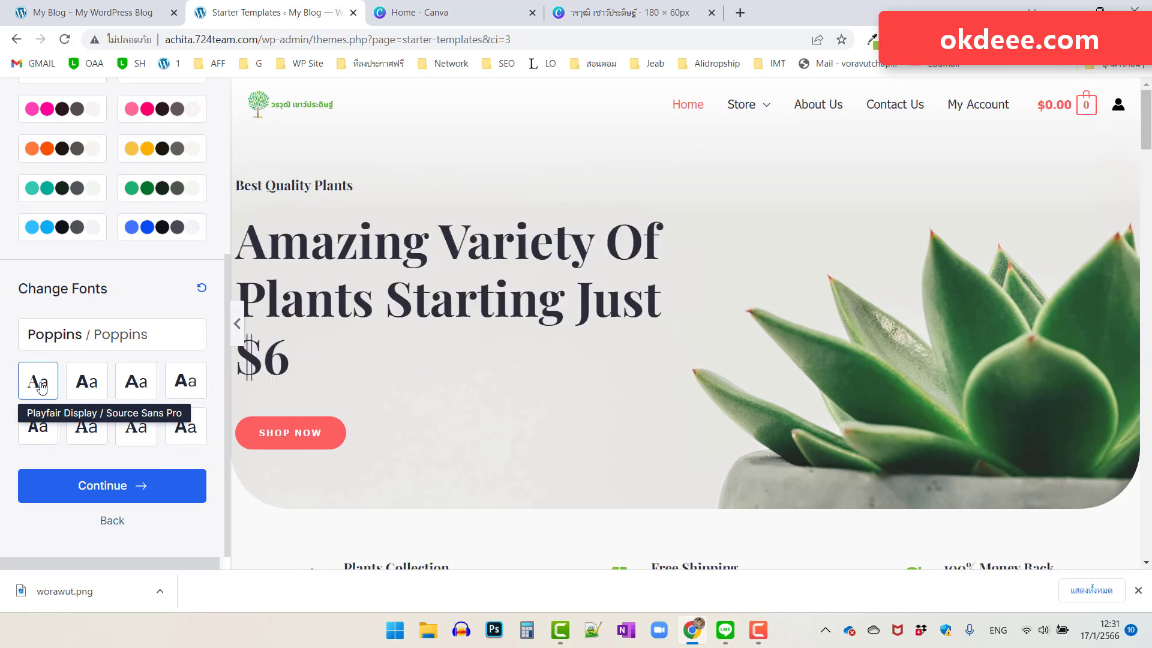
left_click(186, 428)
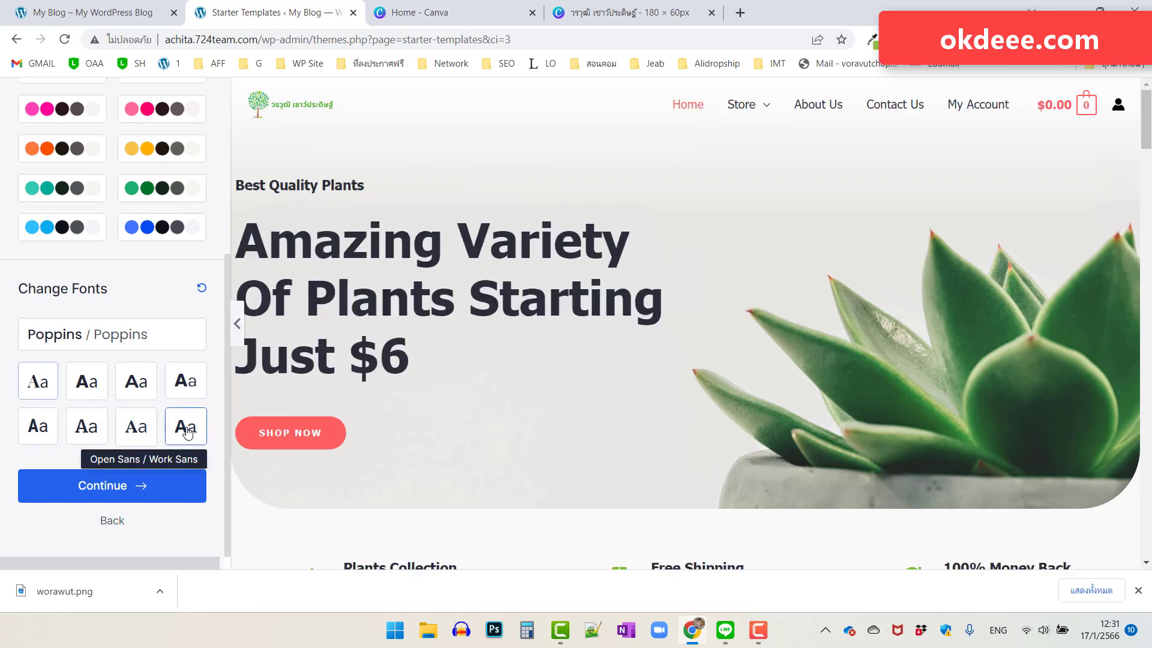
left_click(40, 428)
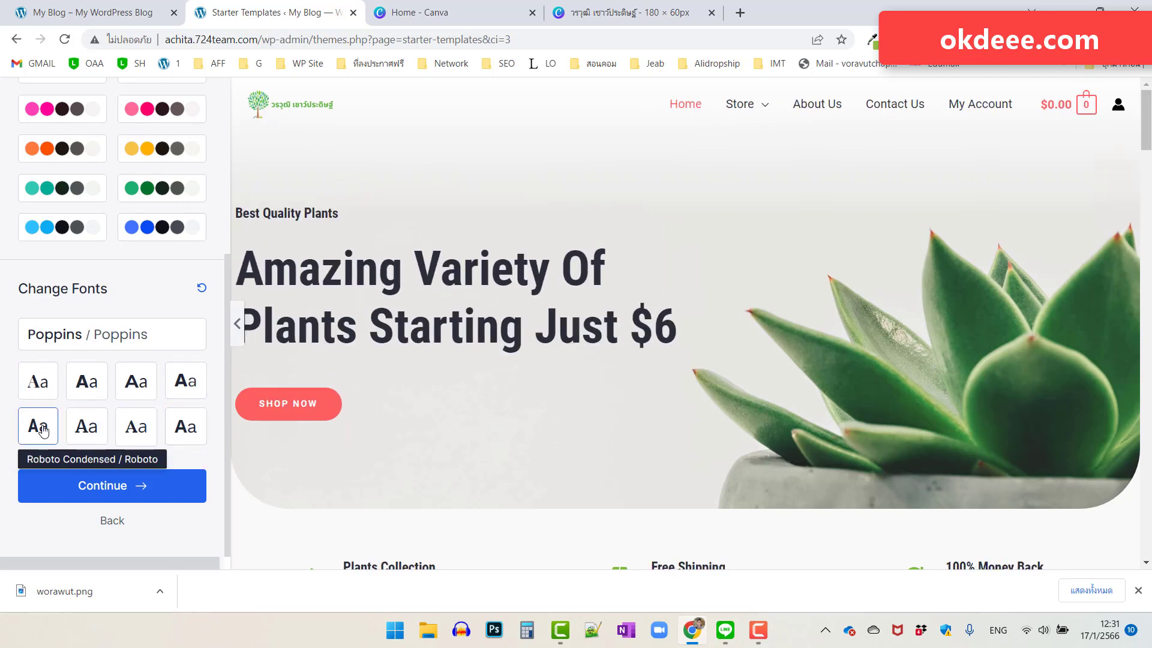
left_click(38, 381)
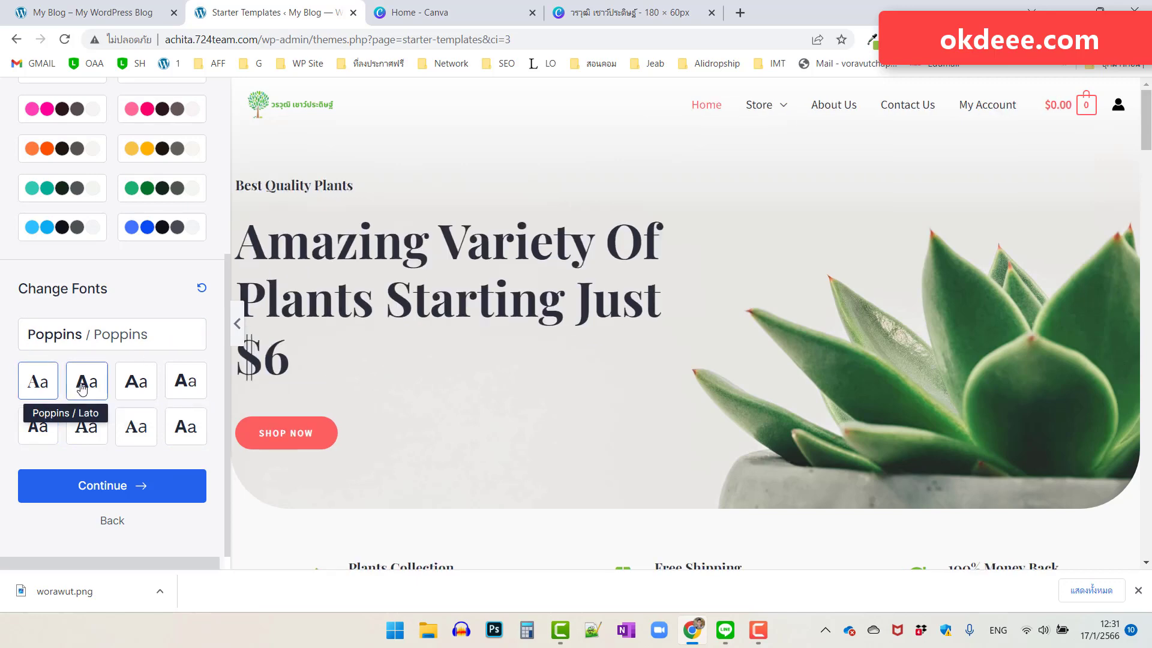
left_click(37, 425)
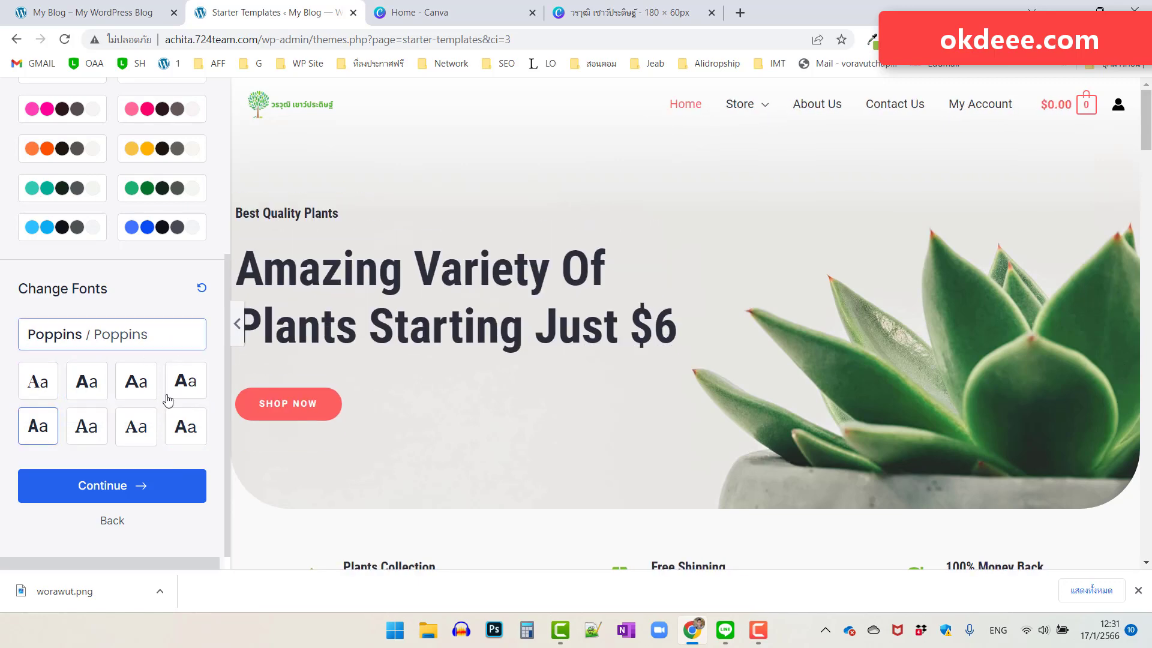
left_click(110, 488)
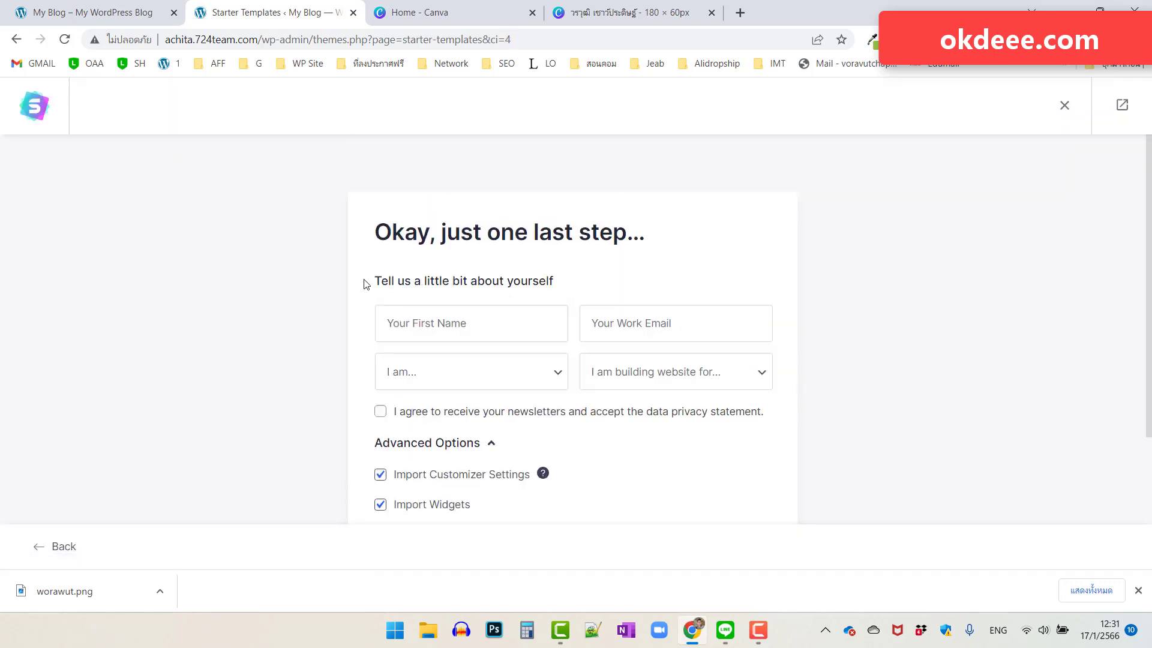
Untick non-sensitive data sharing and close the Chrome downloads bar.
scroll(558, 238, "down", 3)
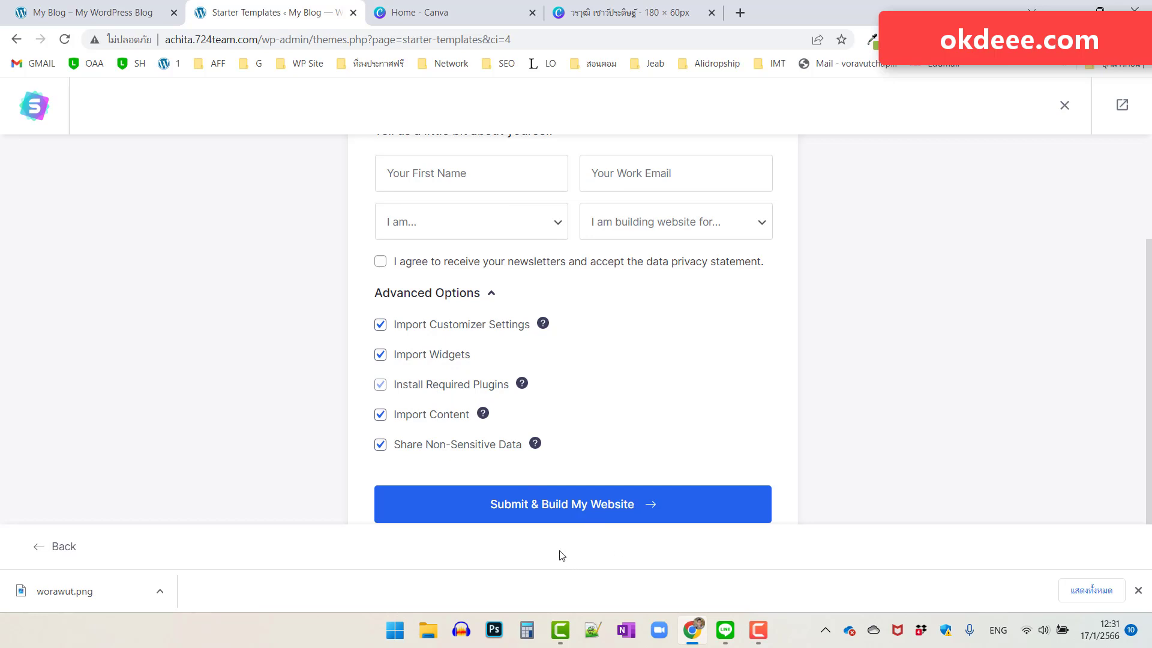
left_click(382, 451)
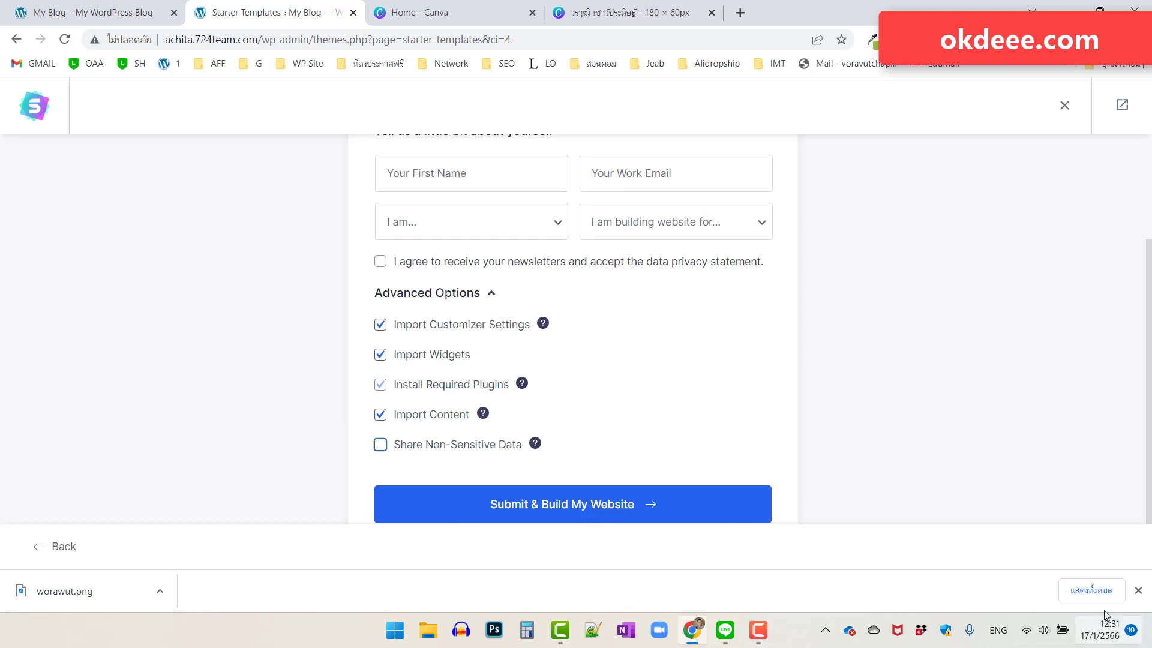
left_click(1139, 591)
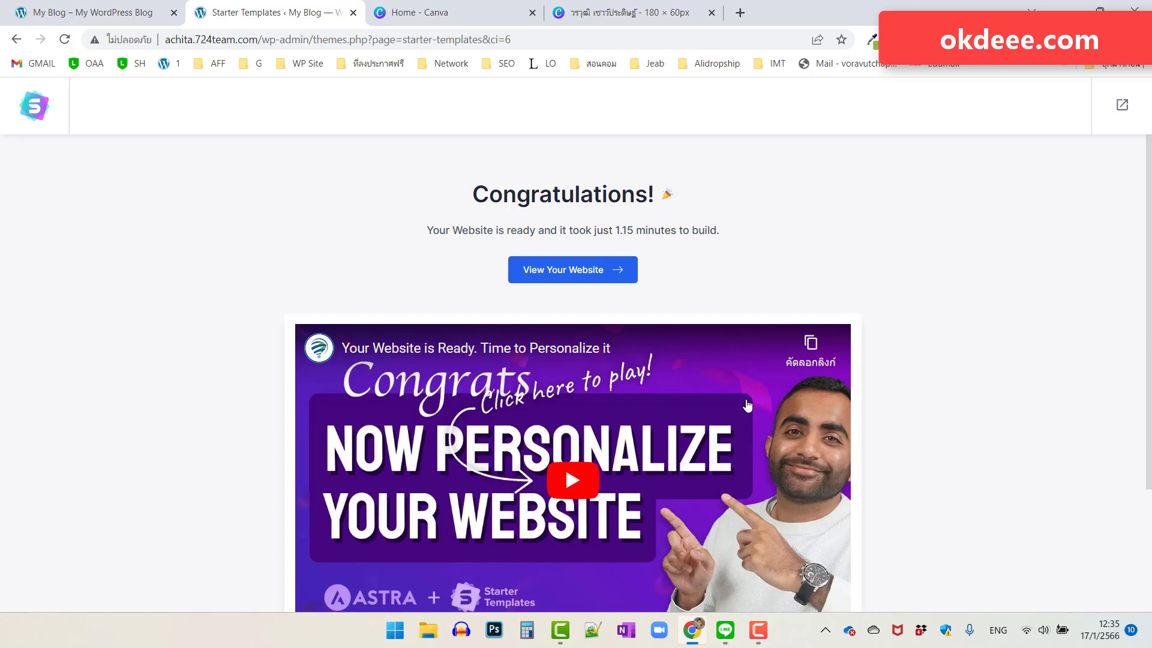
Use View Your Website on the Congratulations page to load the live site in a new tab.
scroll(809, 318, "down", 3)
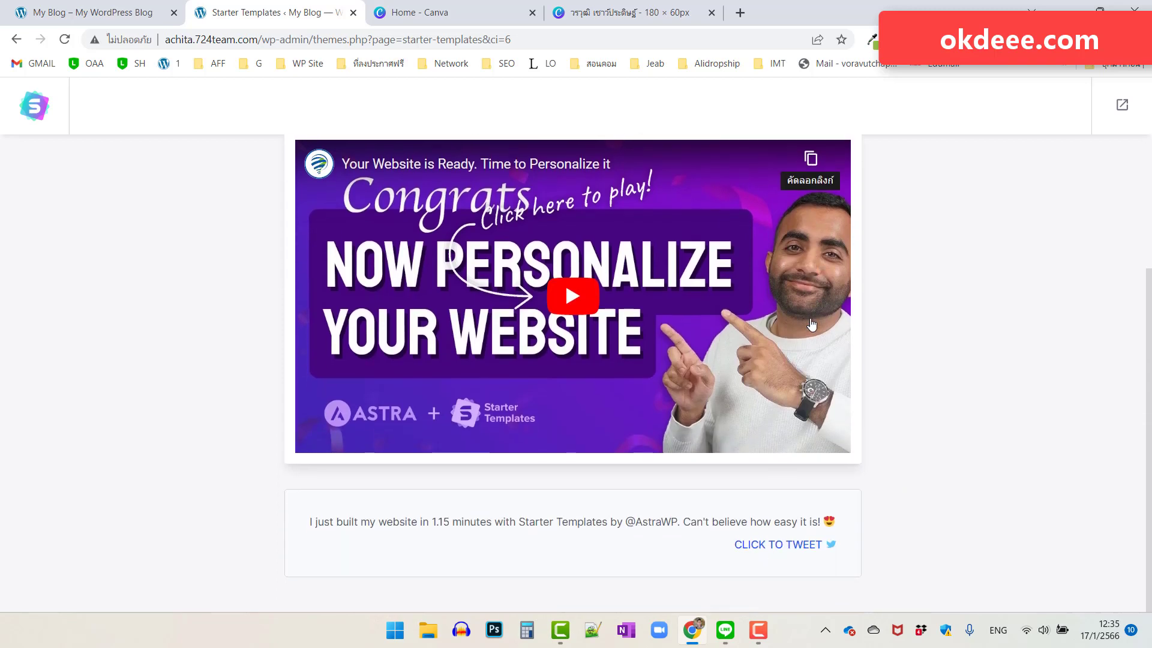
scroll(812, 324, "up", 2)
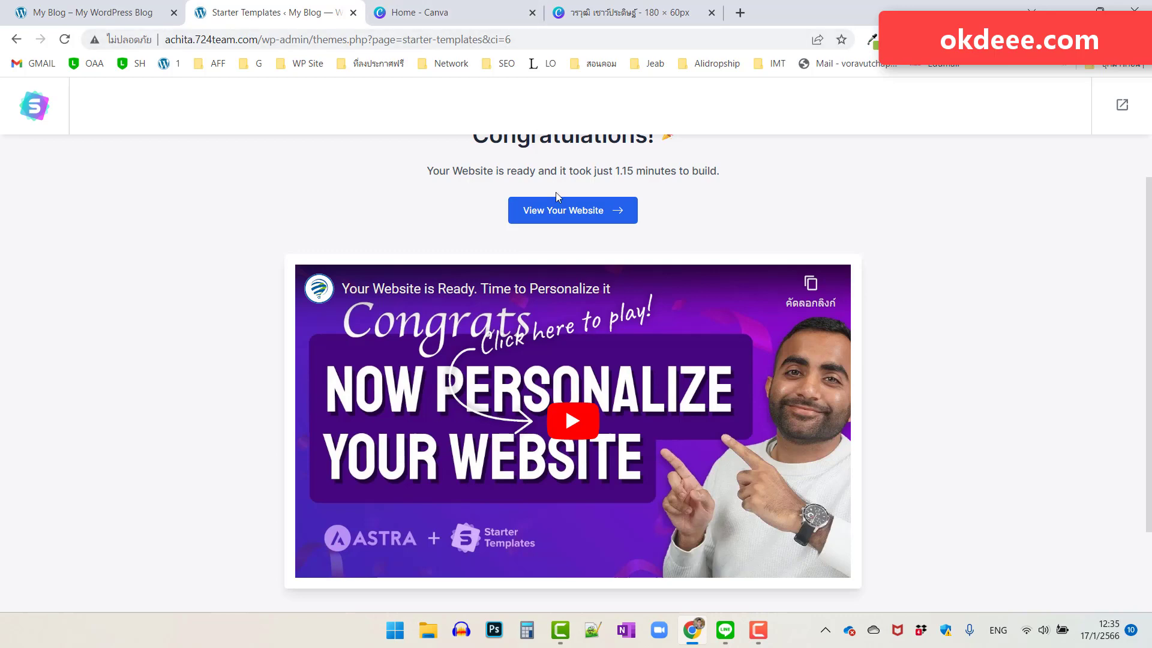
left_click(586, 215)
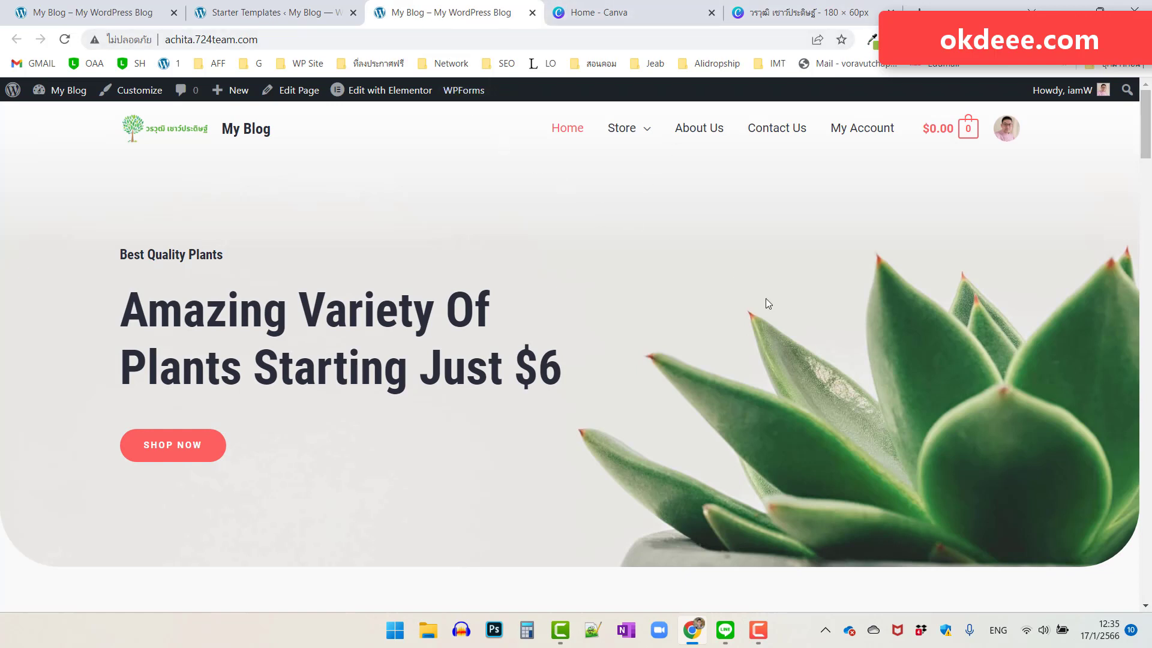
left_click(100, 18)
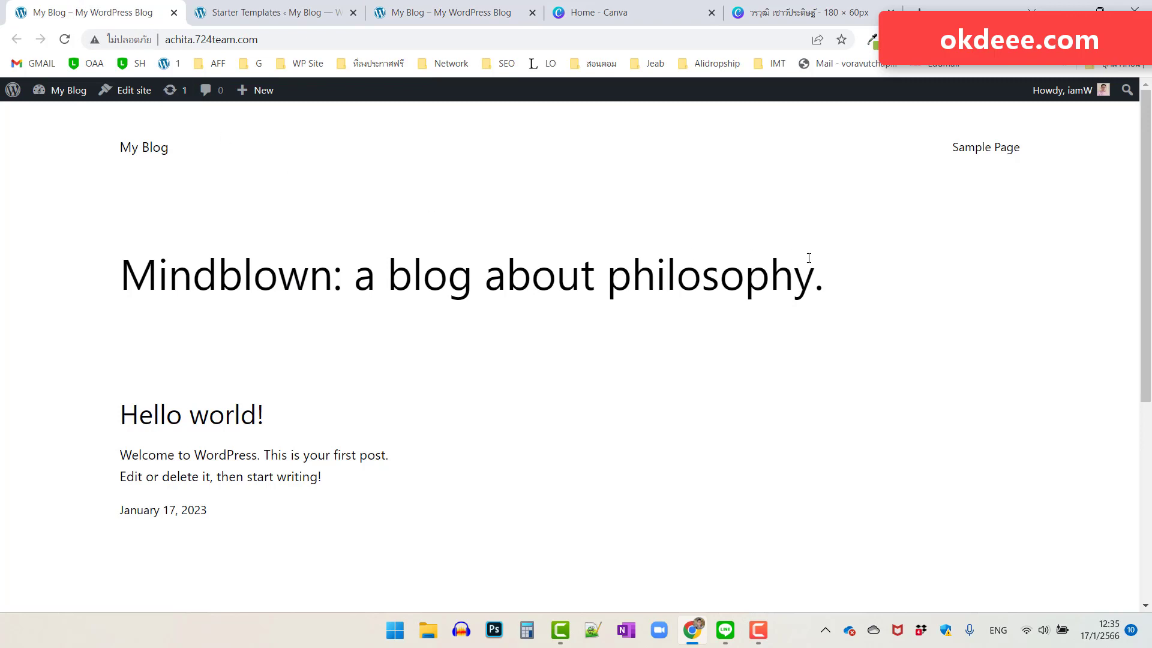
scroll(809, 259, "down", 3)
scroll(809, 258, "down", 3)
scroll(809, 258, "up", 3)
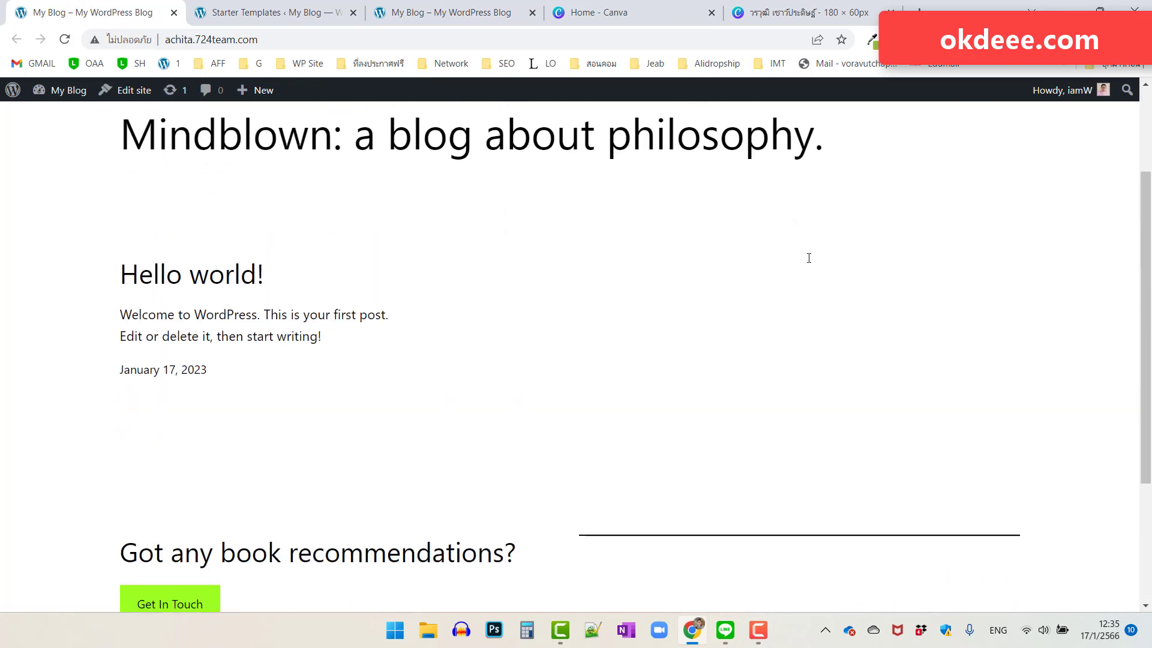
scroll(809, 258, "up", 3)
scroll(809, 258, "down", 5)
scroll(809, 258, "down", 2)
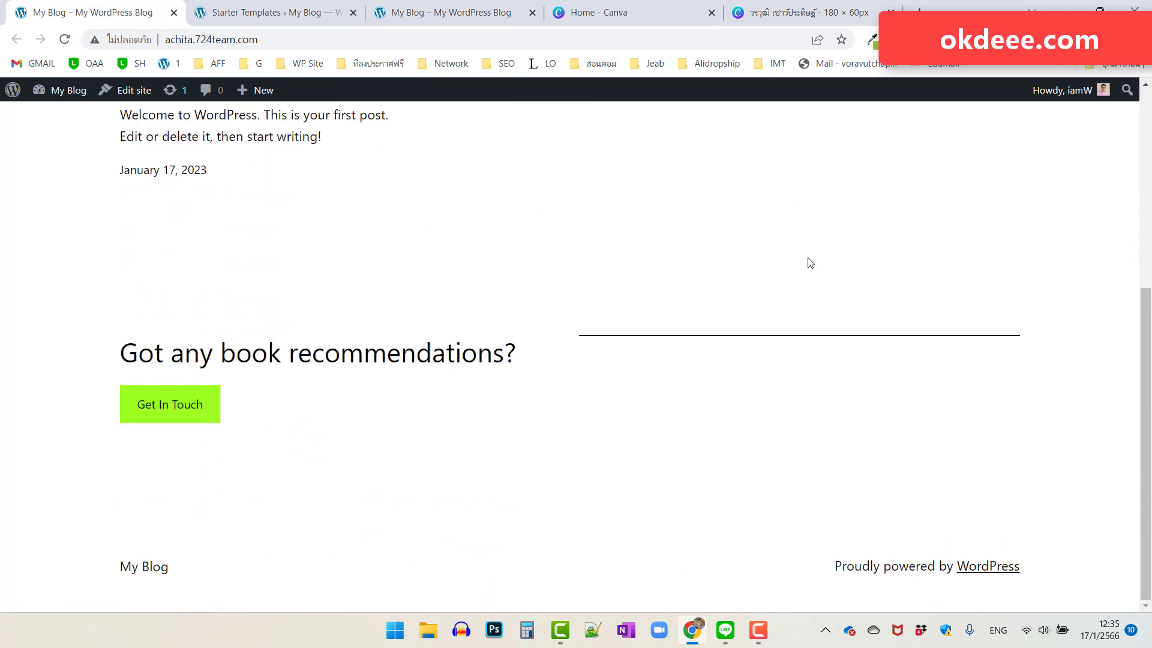
scroll(808, 258, "up", 5)
scroll(809, 258, "up", 2)
left_click(447, 14)
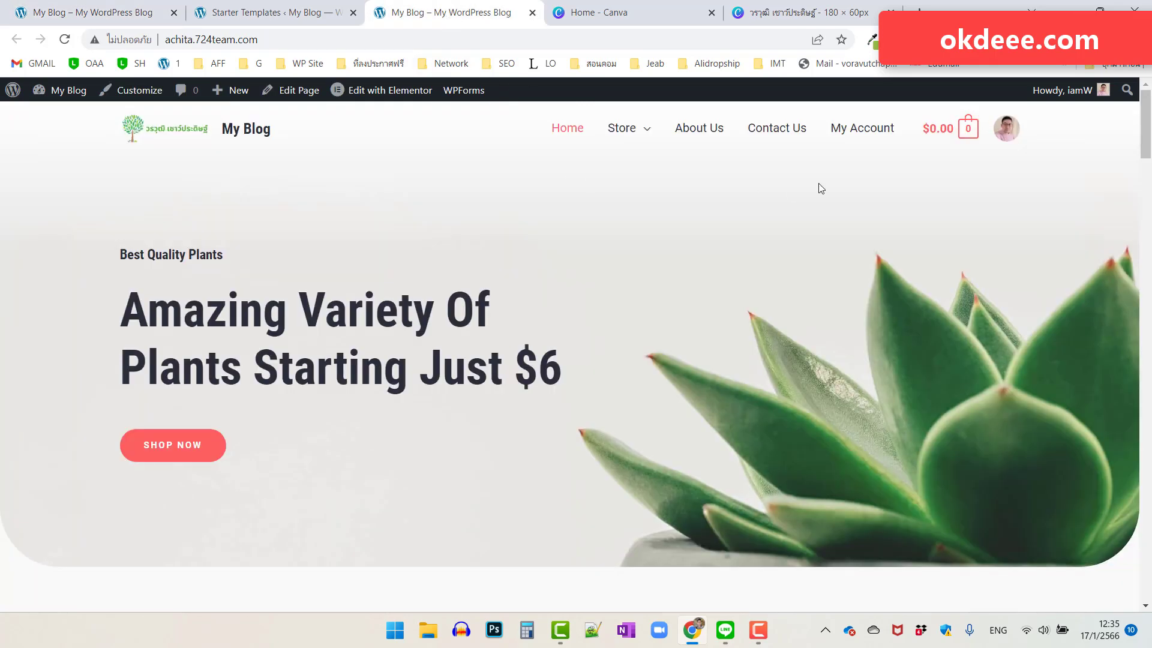
scroll(856, 198, "down", 3)
scroll(857, 198, "down", 3)
scroll(857, 198, "down", 3)
scroll(857, 200, "down", 4)
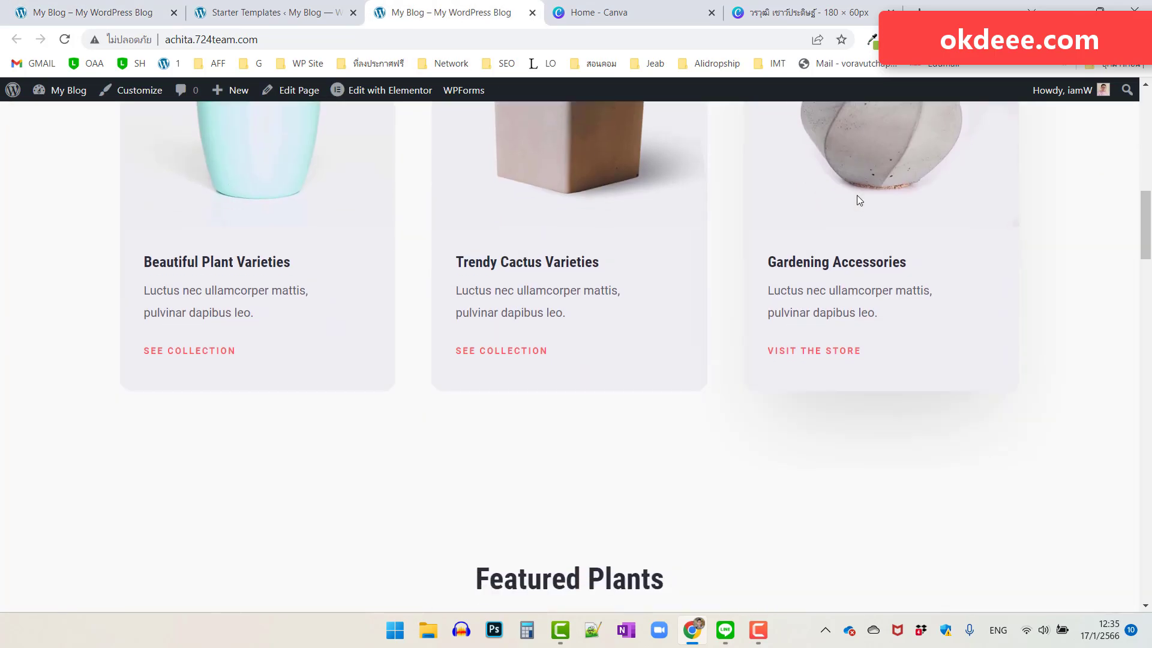
scroll(857, 200, "down", 6)
scroll(857, 200, "down", 3)
scroll(857, 200, "down", 3)
scroll(860, 200, "down", 2)
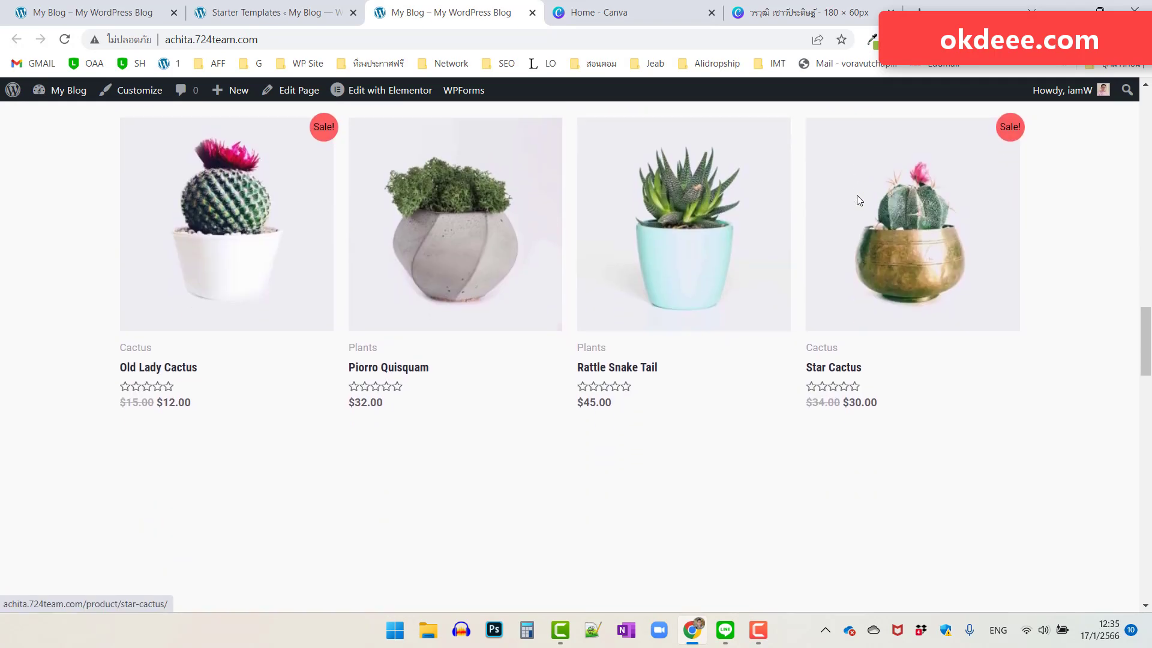
scroll(864, 335, "down", 2)
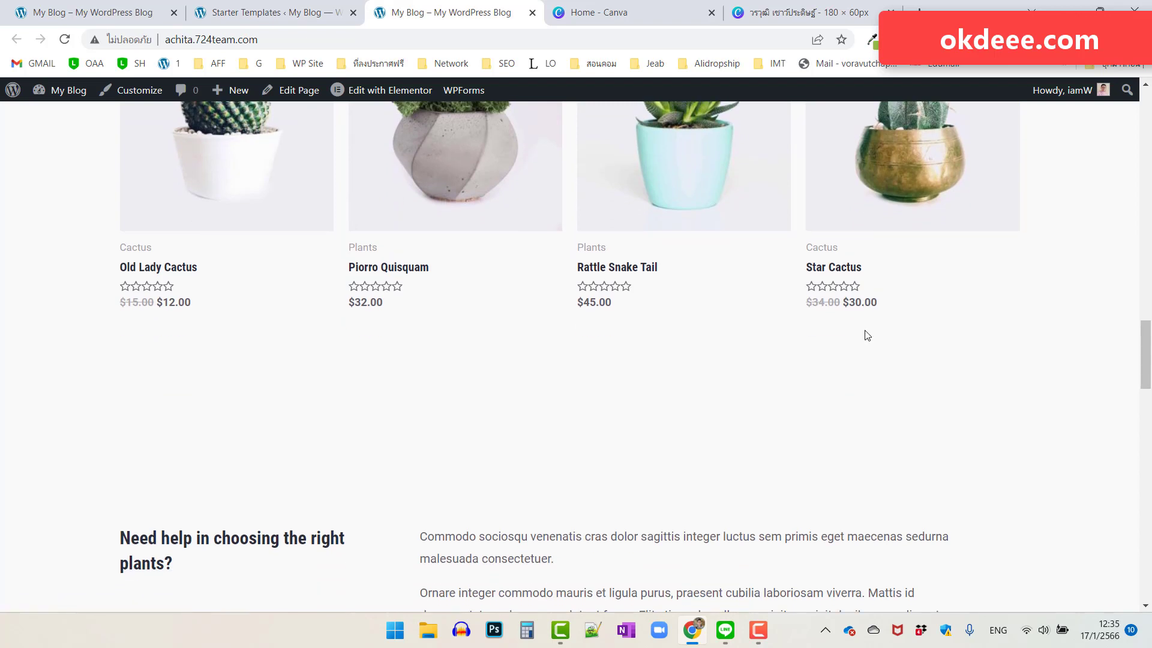
scroll(866, 334, "down", 3)
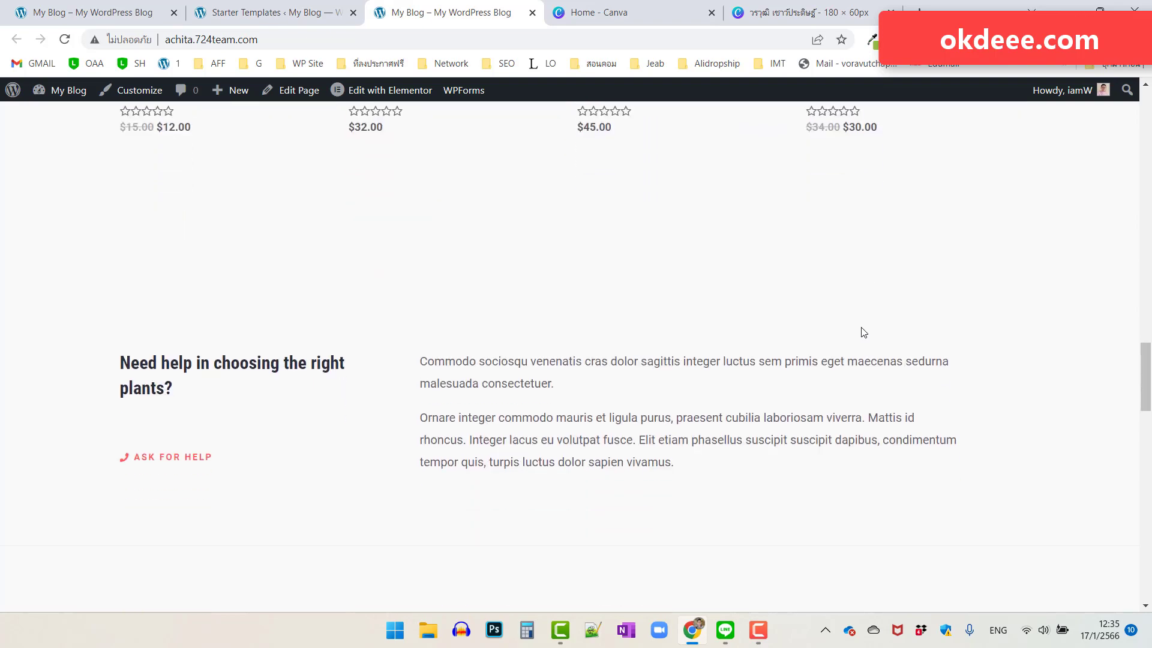
scroll(864, 332, "down", 3)
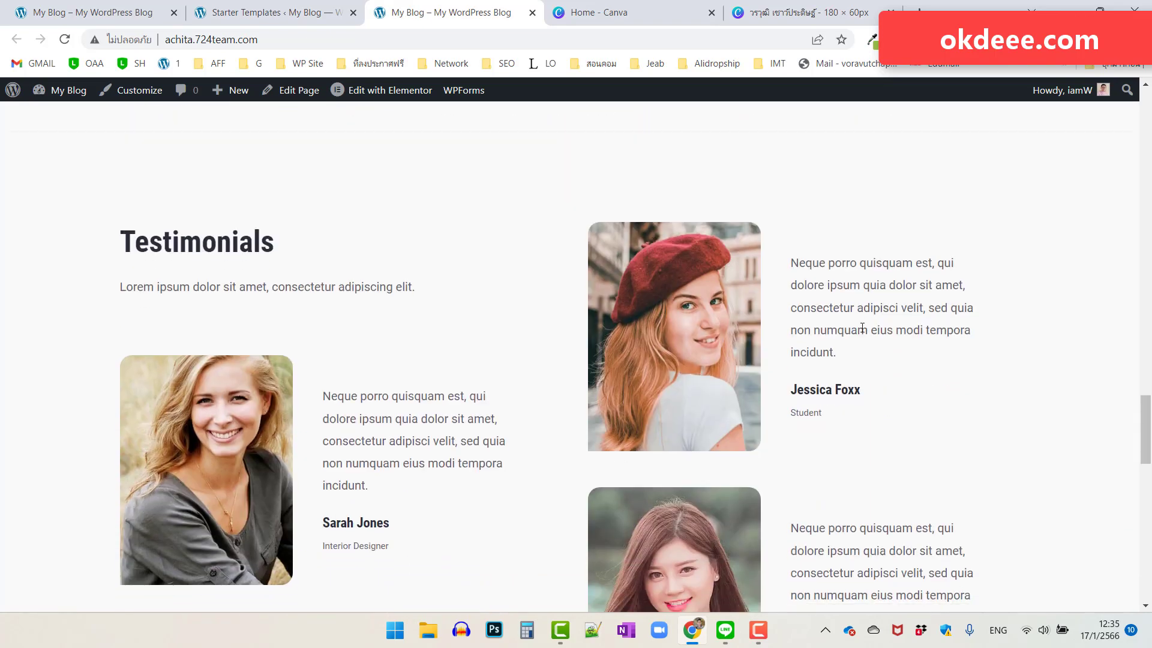
scroll(864, 333, "down", 4)
scroll(864, 332, "down", 5)
scroll(863, 332, "down", 4)
scroll(863, 333, "down", 3)
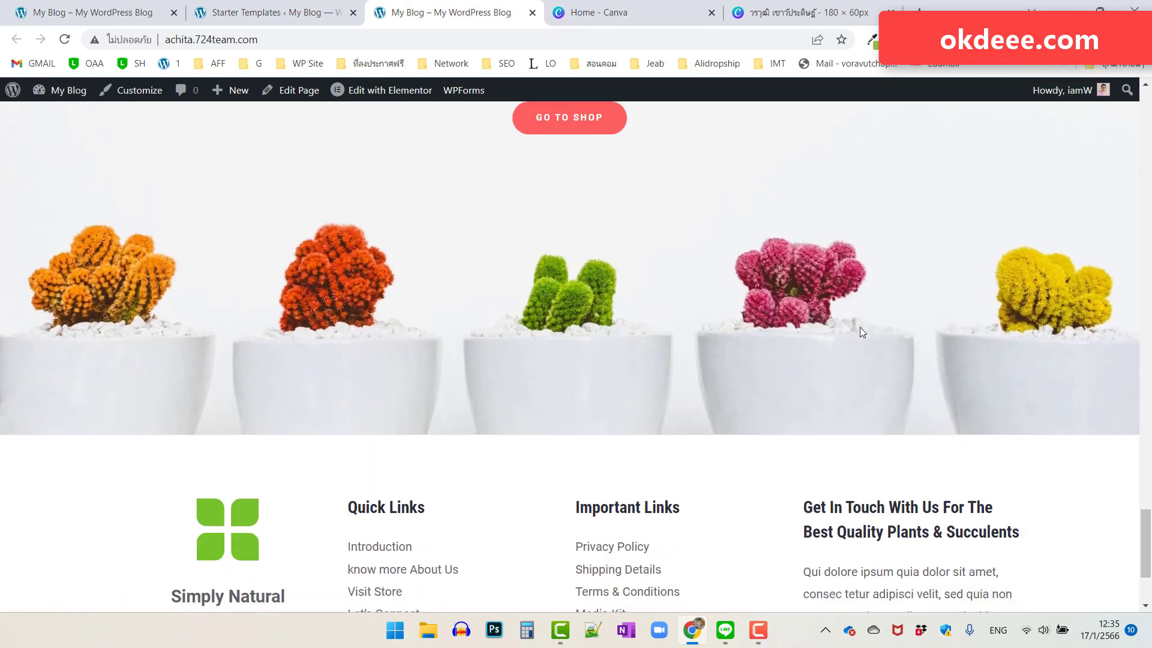
scroll(861, 332, "down", 3)
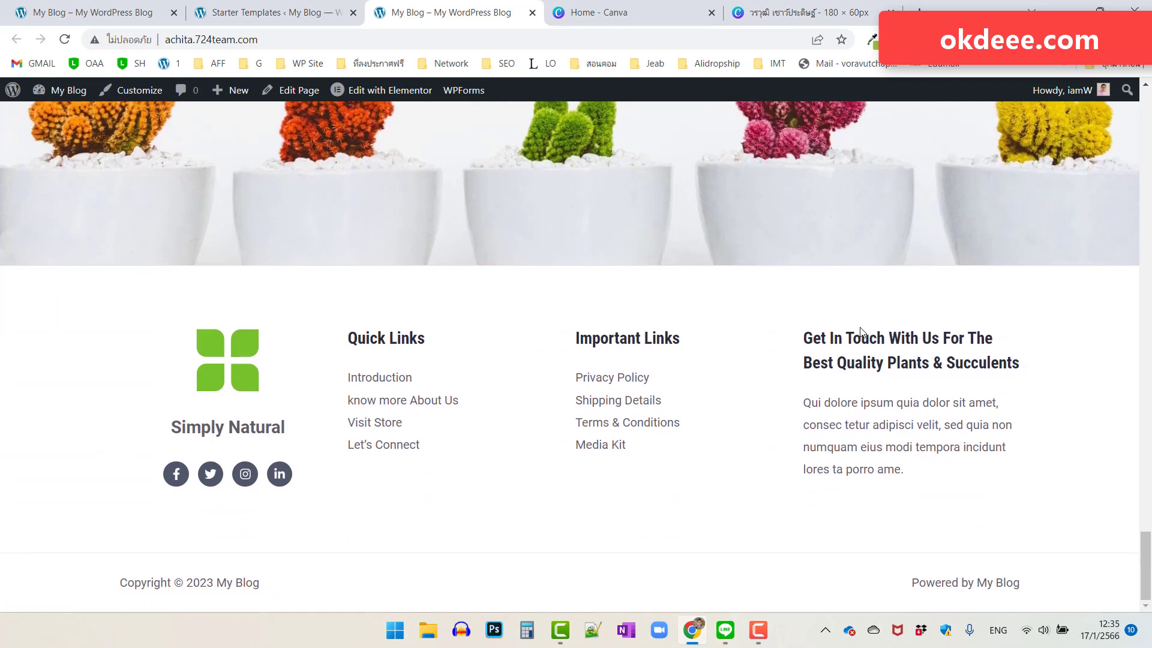
scroll(860, 330, "up", 3)
scroll(859, 329, "up", 5)
scroll(859, 329, "up", 4)
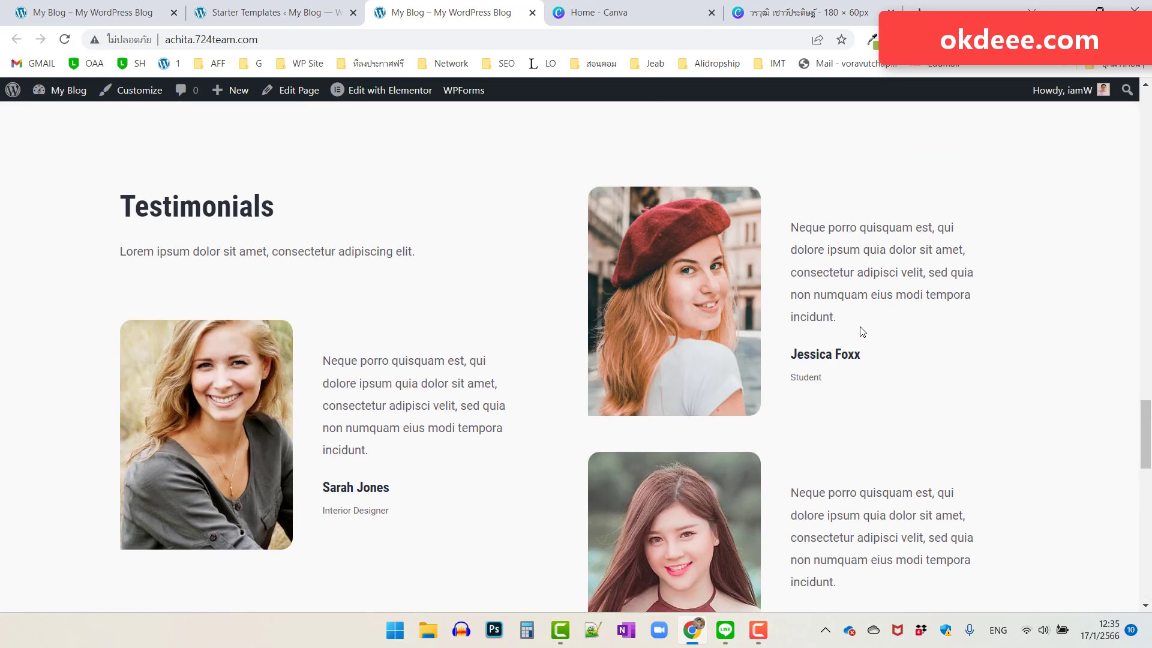
left_click_drag(1146, 408, 1146, 114)
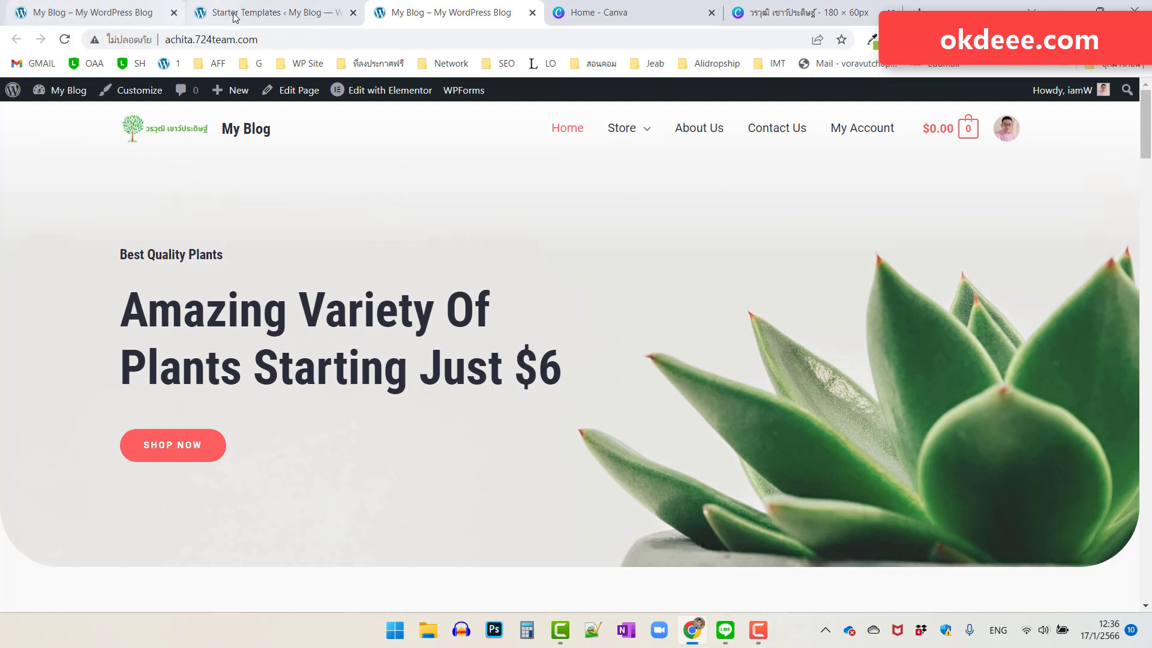
Exit the Starter Templates wizard to the WordPress admin dashboard.
left_click(258, 12)
scroll(982, 338, "down", 2)
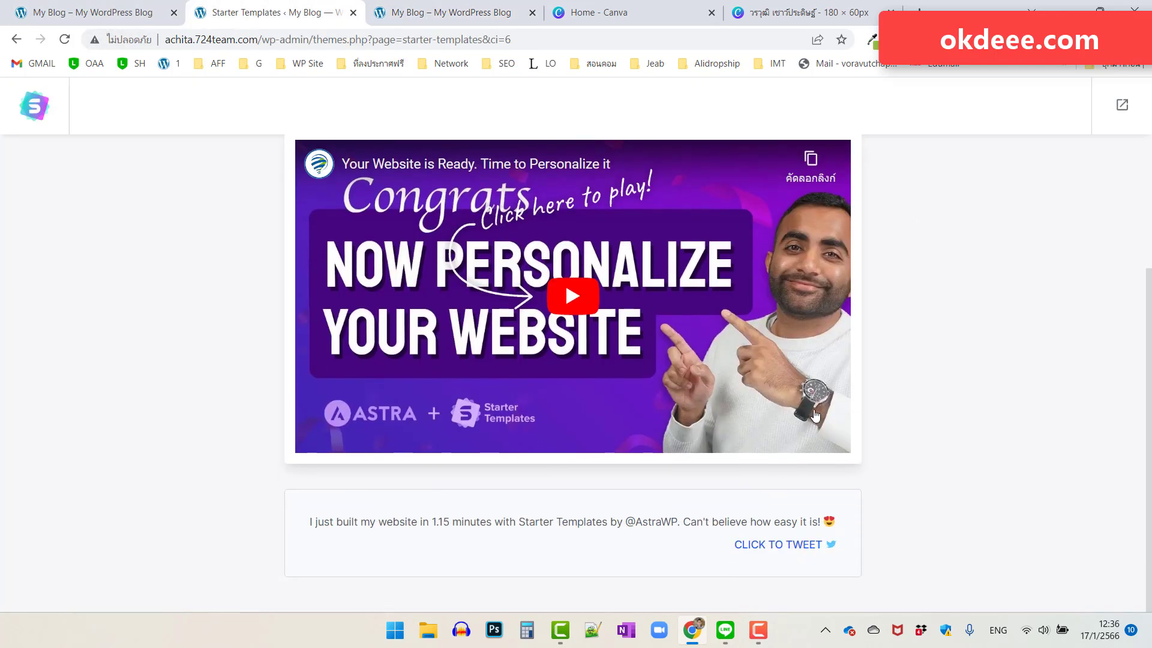
scroll(1032, 360, "up", 3)
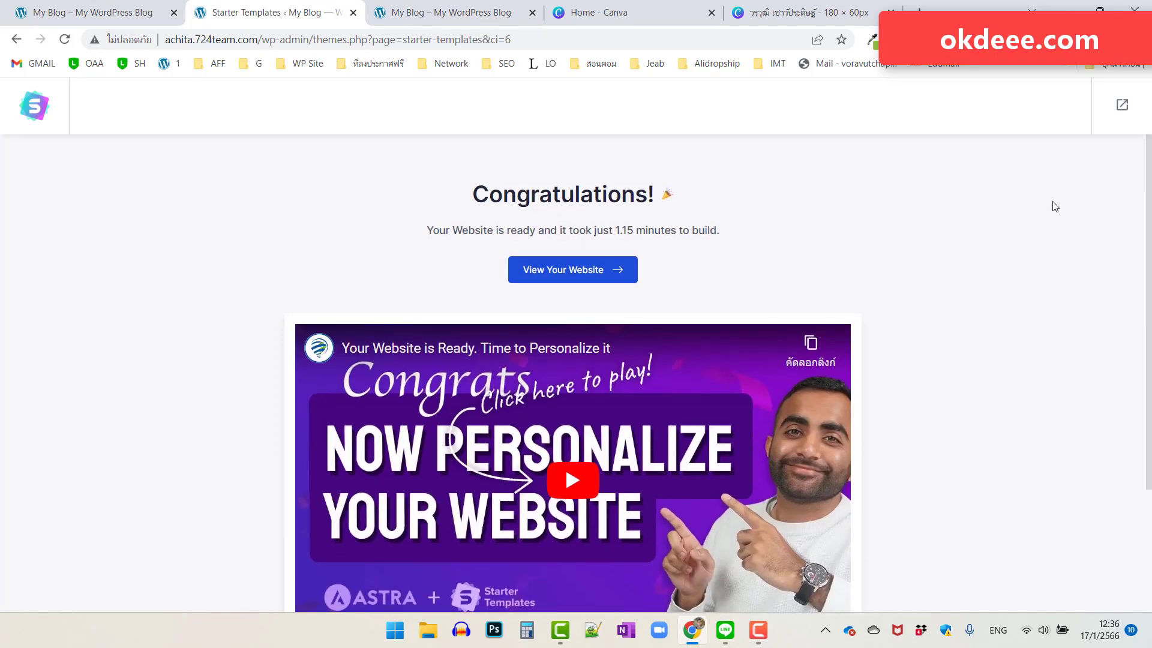
left_click(1123, 106)
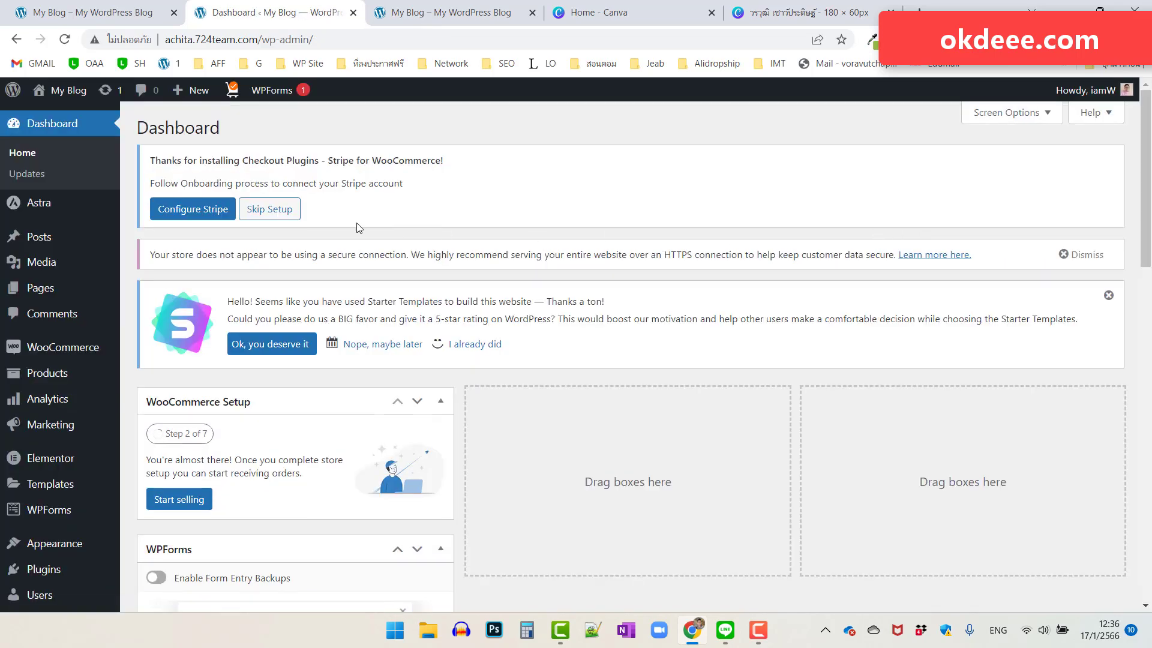
Skip the Stripe setup, dismiss the HTTPS warning and close the Starter Templates rating notice.
left_click(278, 213)
left_click(283, 213)
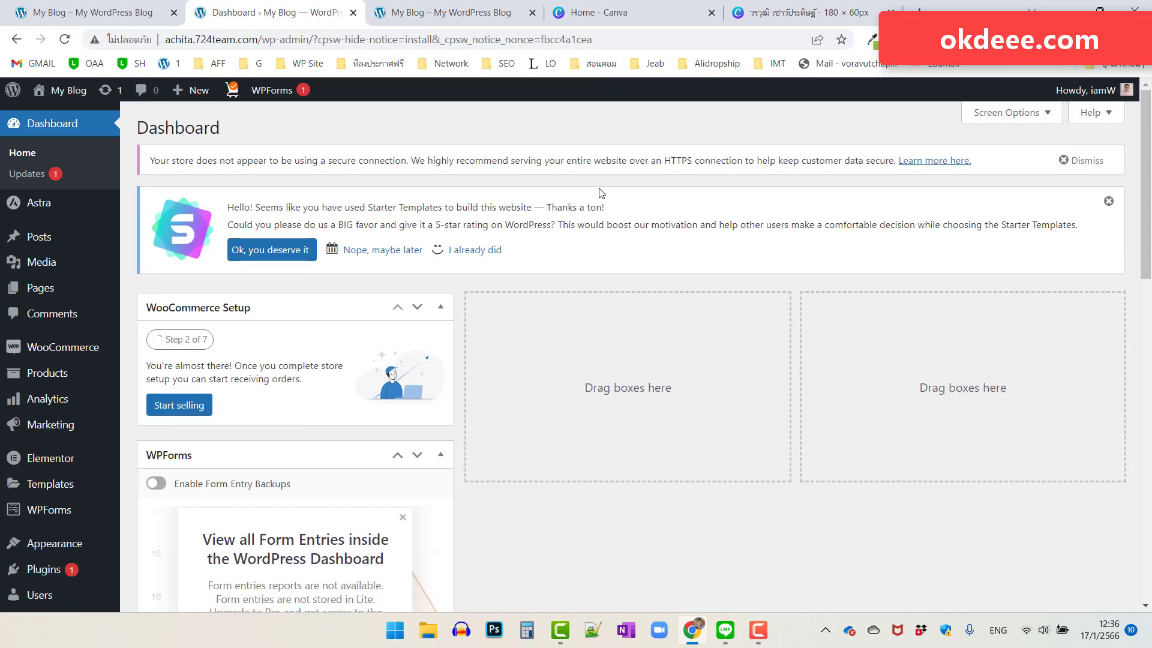
left_click(1081, 160)
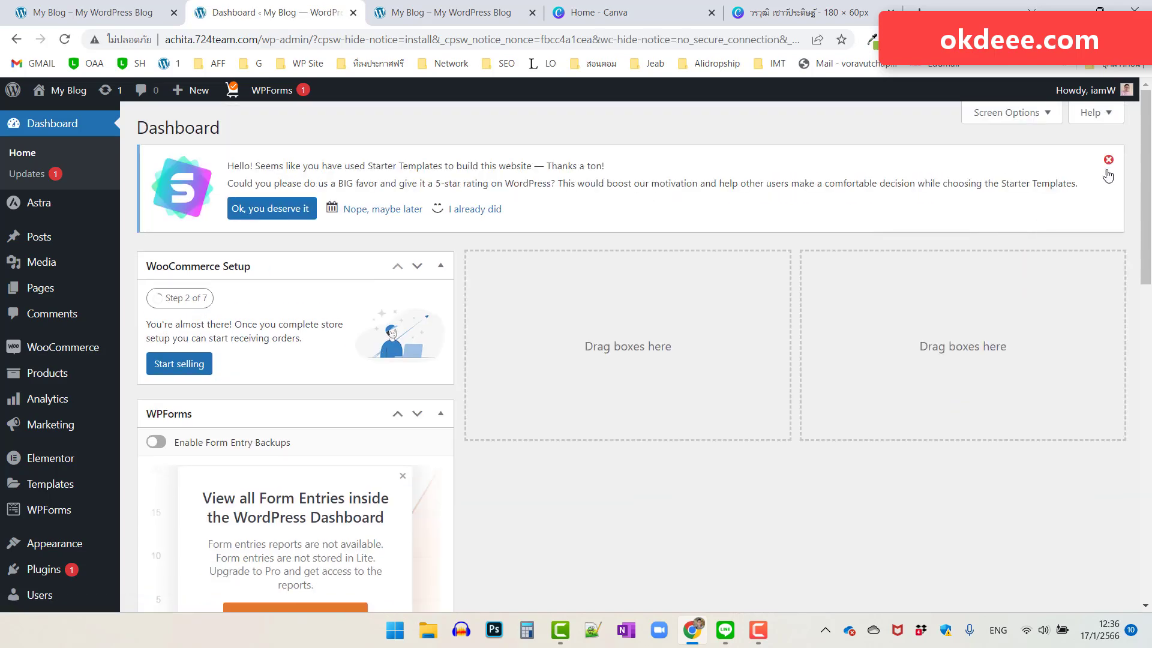
left_click(1109, 160)
scroll(546, 412, "down", 2)
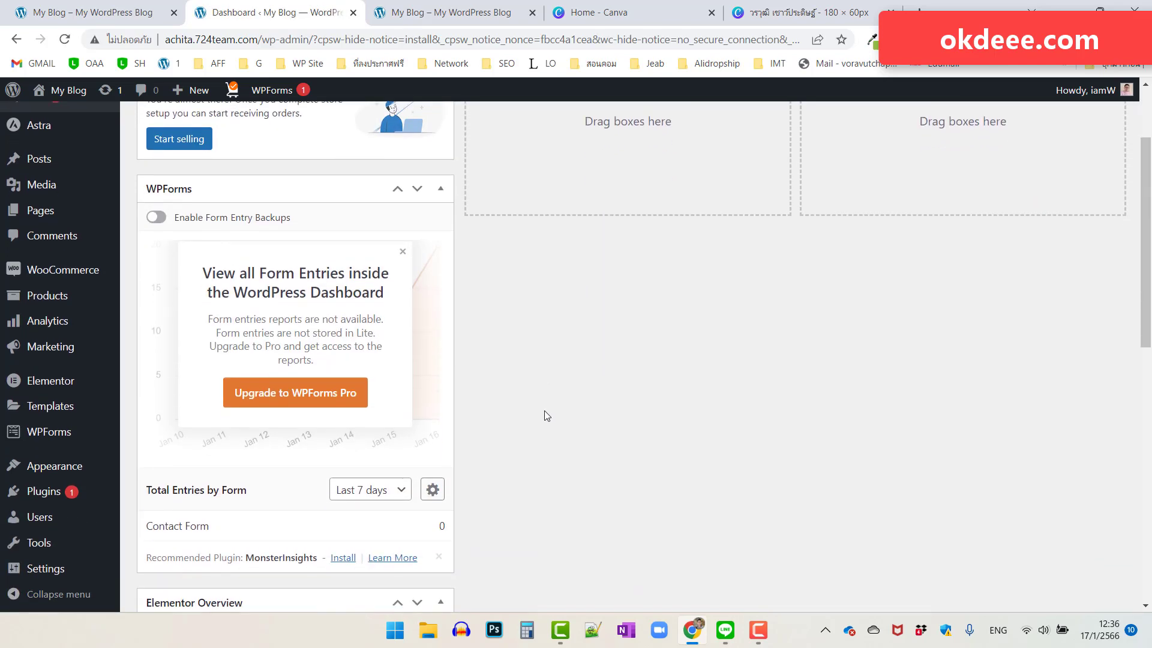
scroll(546, 415, "up", 2)
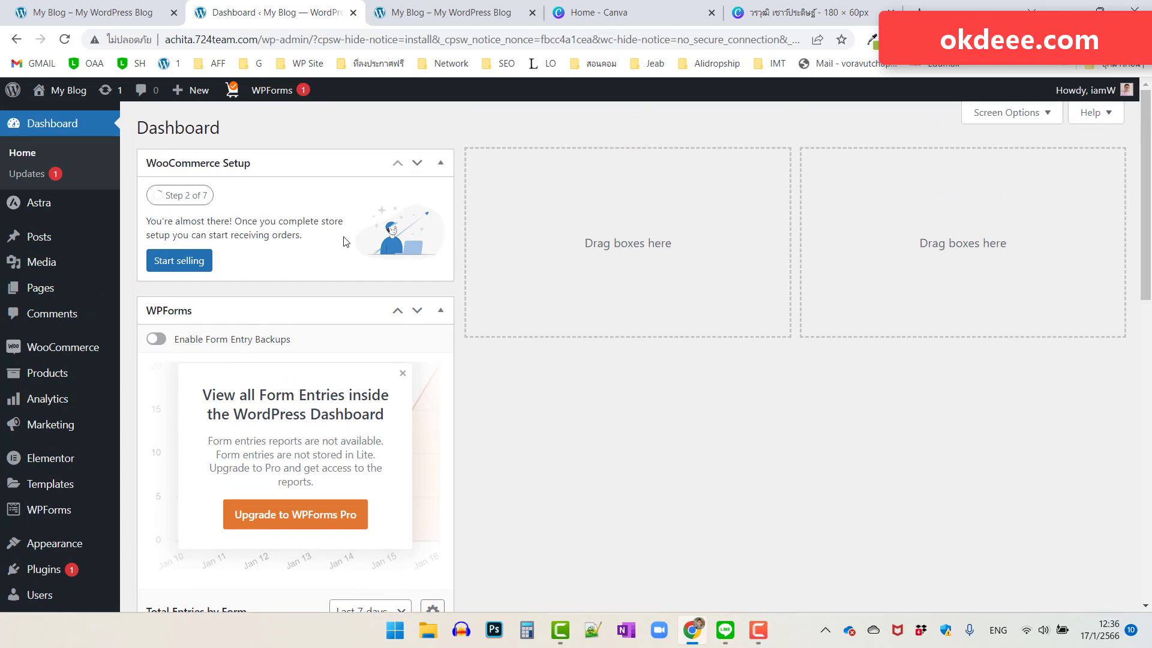
scroll(225, 386, "down", 1)
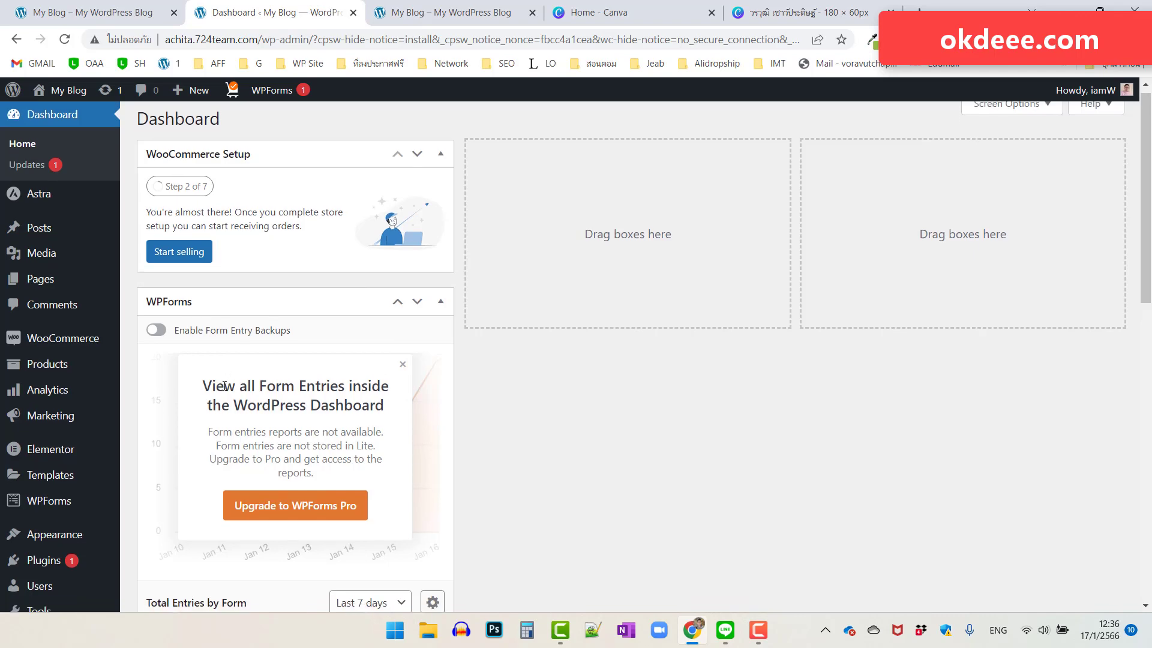
scroll(225, 386, "down", 2)
scroll(45, 376, "down", 2)
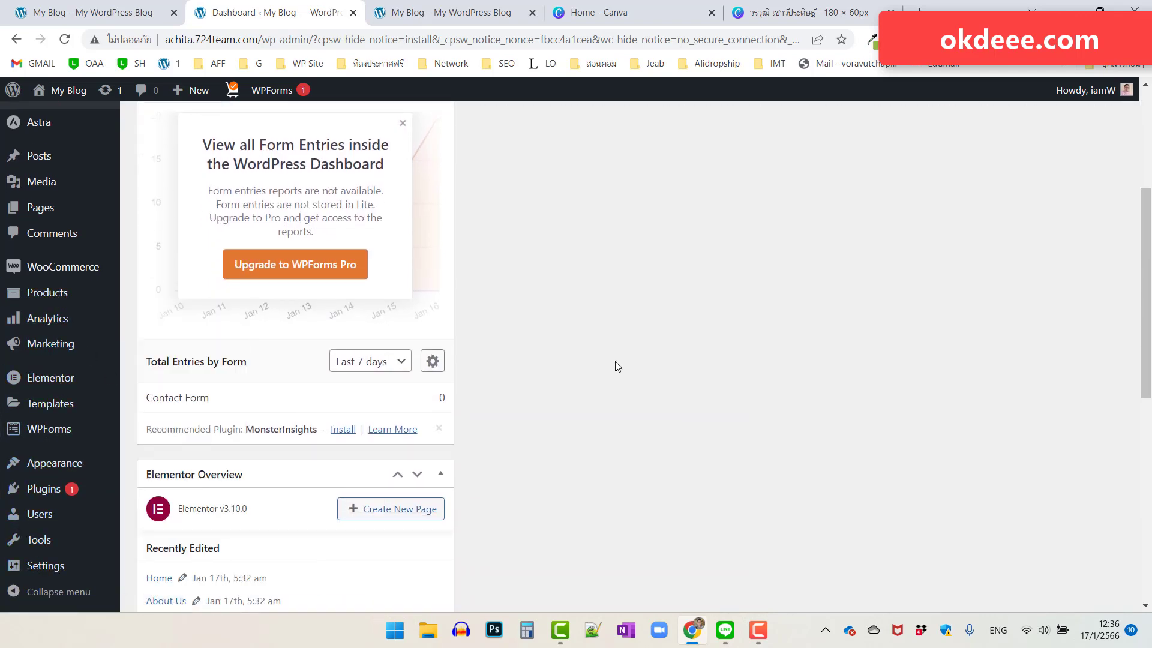
scroll(617, 366, "up", 4)
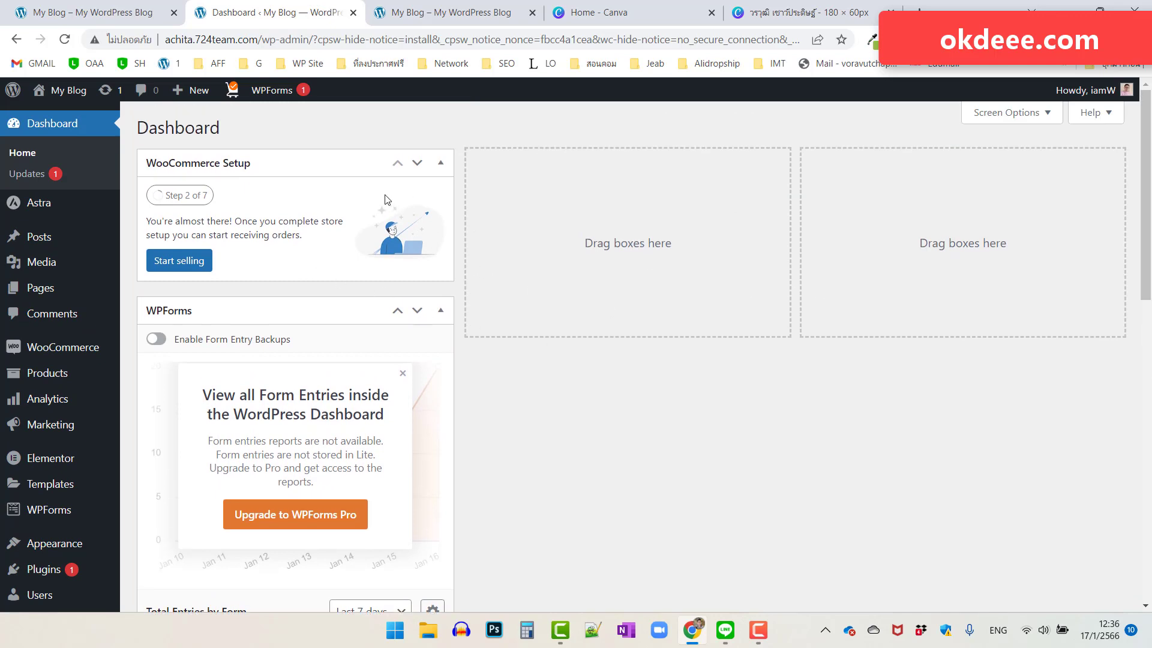
scroll(60, 435, "down", 2)
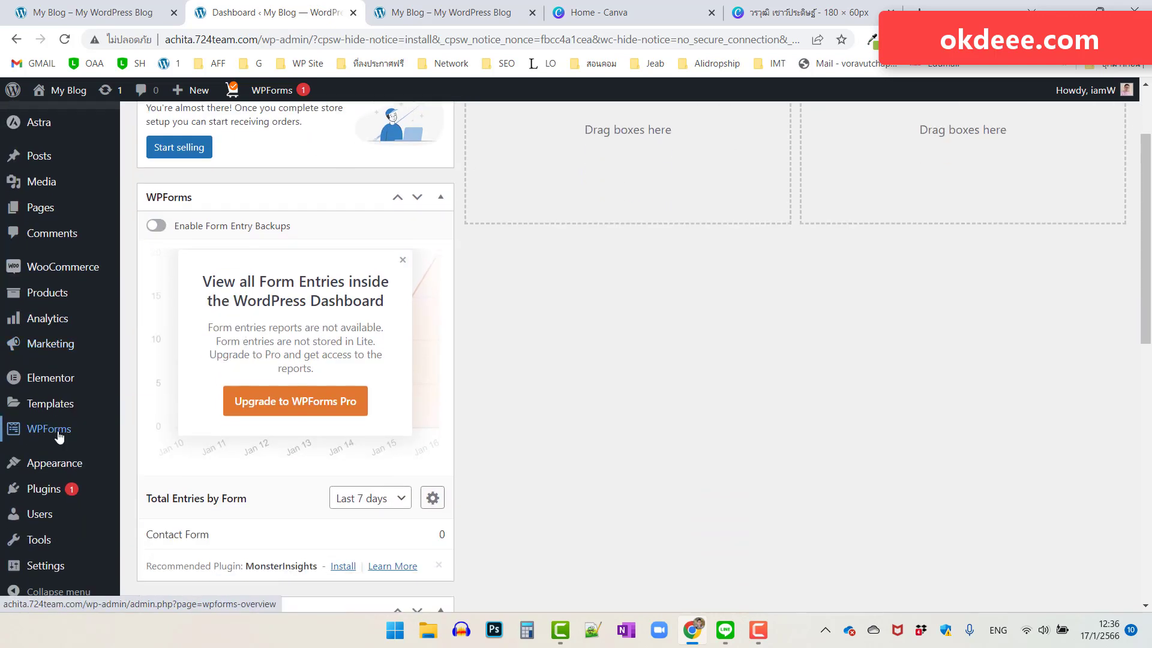
scroll(60, 436, "up", 2)
Return to the homepage tab and launch 'Edit with Elementor' from the admin bar.
left_click(490, 13)
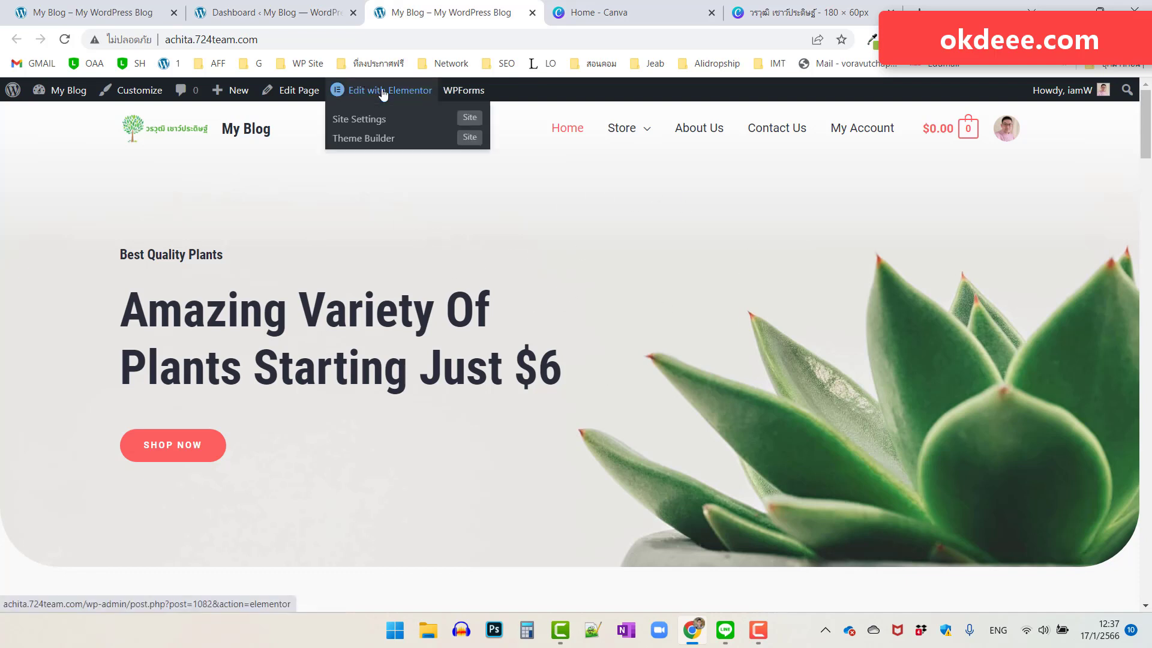
left_click(381, 93)
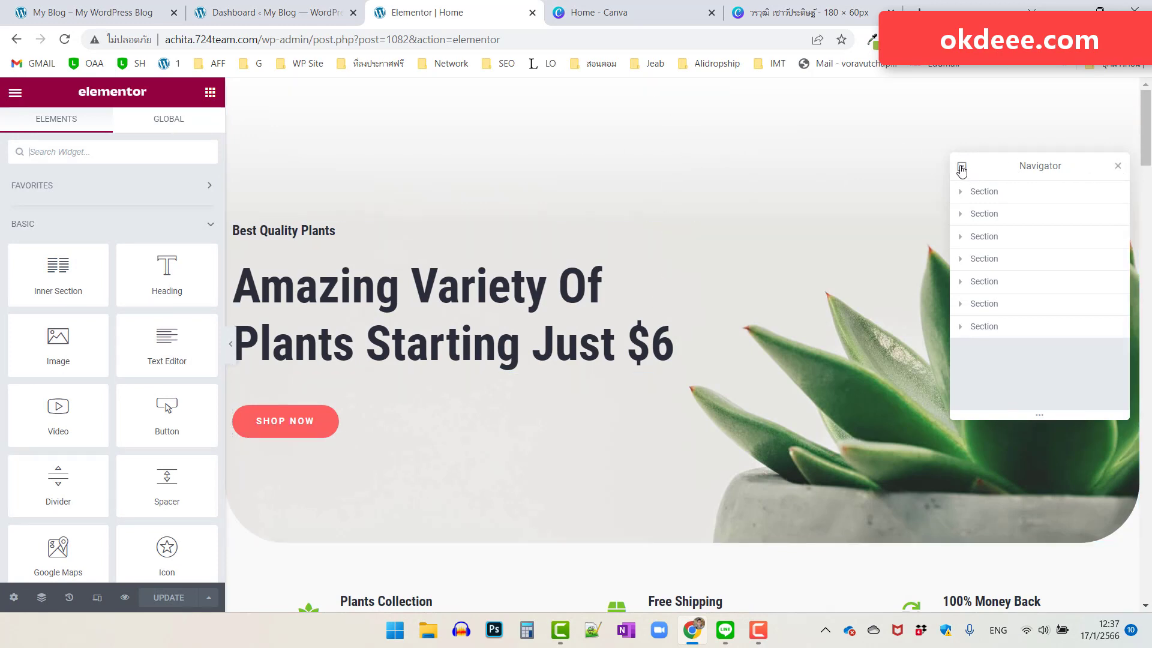
Select the hero section and open Insert Media from its Style background image, hero-bg.jpg.
left_click(962, 168)
left_click(962, 168)
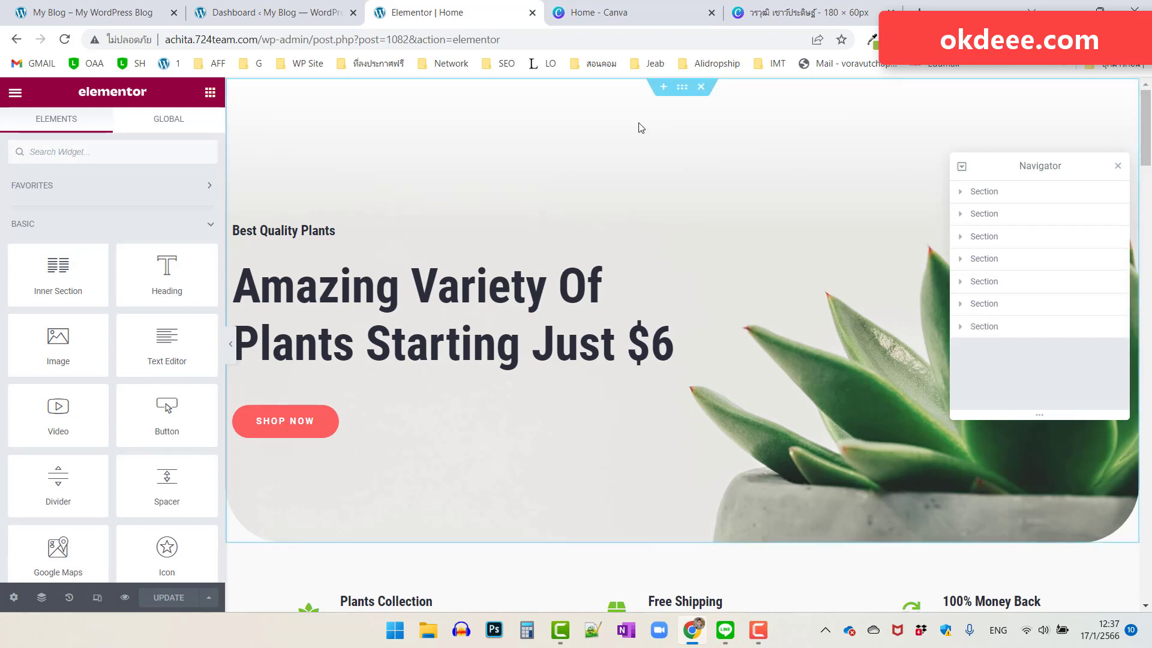
left_click(682, 89)
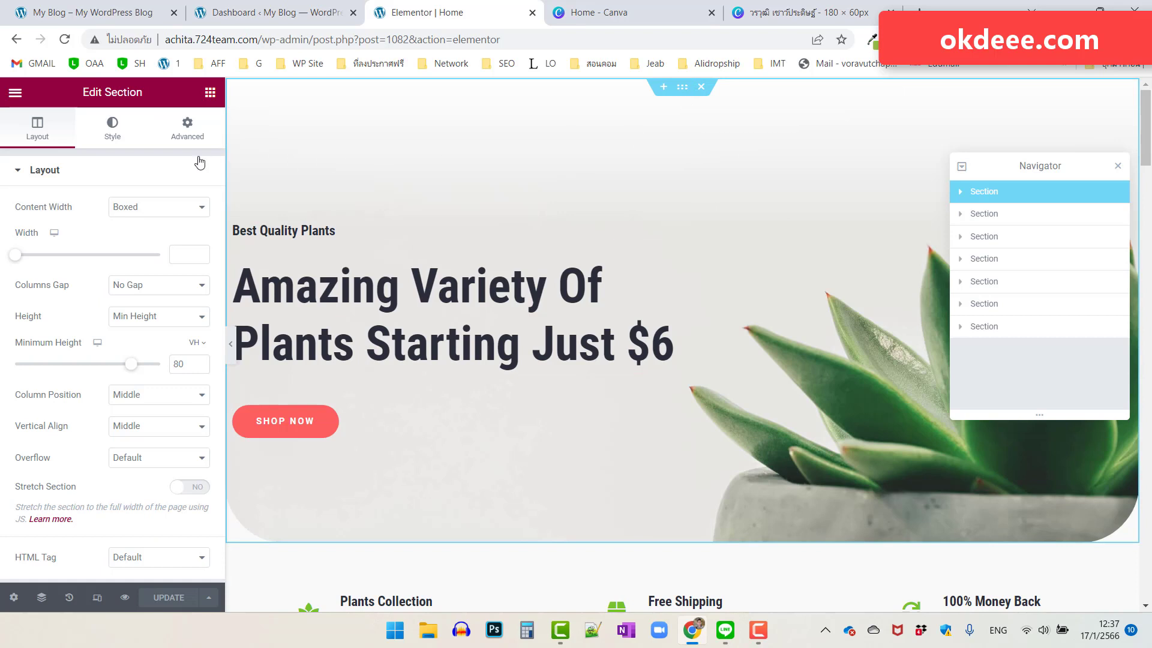
left_click(113, 128)
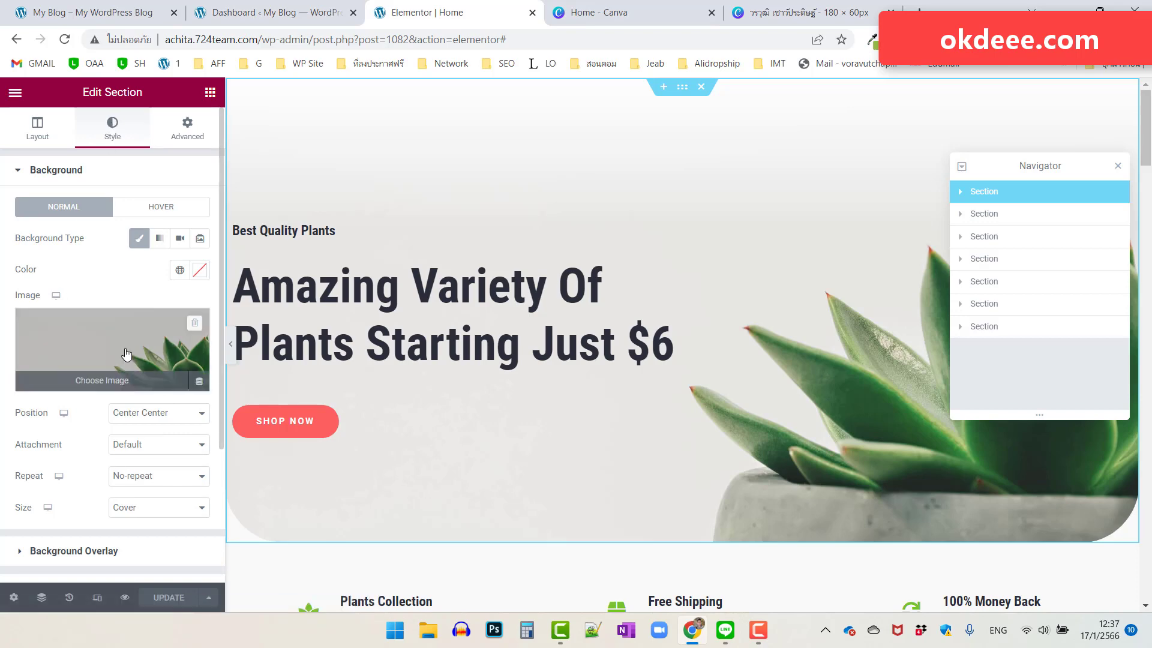
left_click(125, 354)
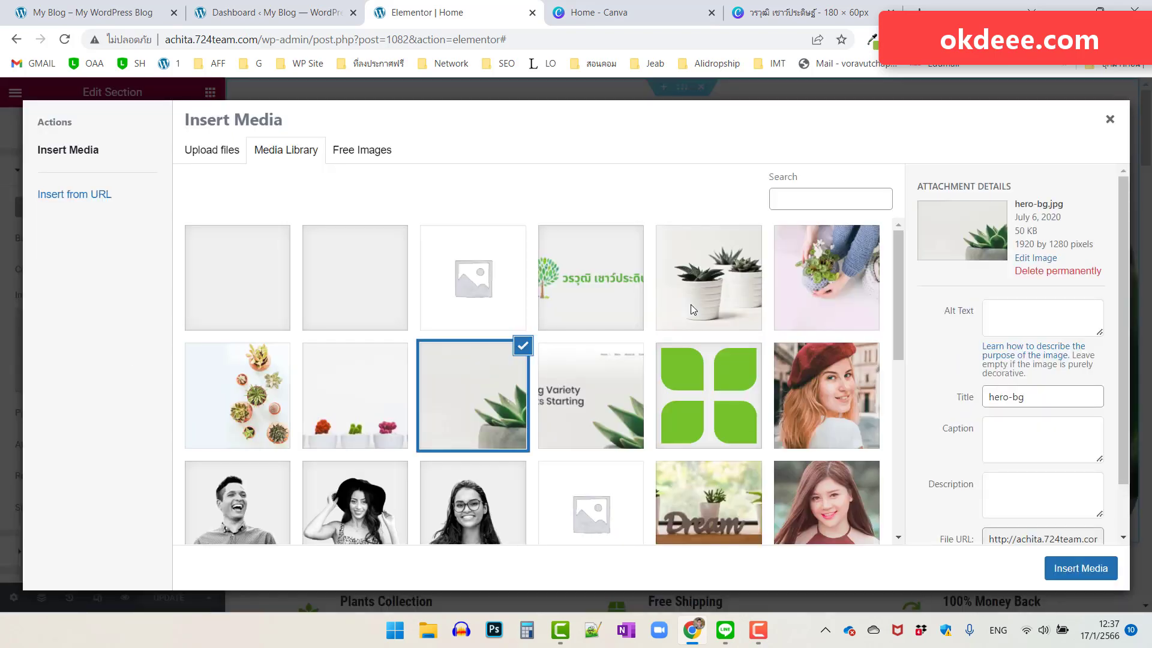
Confirm hero-bg.jpg is 1920 × 1280 pixels, then close the media library without changes.
double_click(1022, 245)
left_click_drag(1039, 243, 1068, 244)
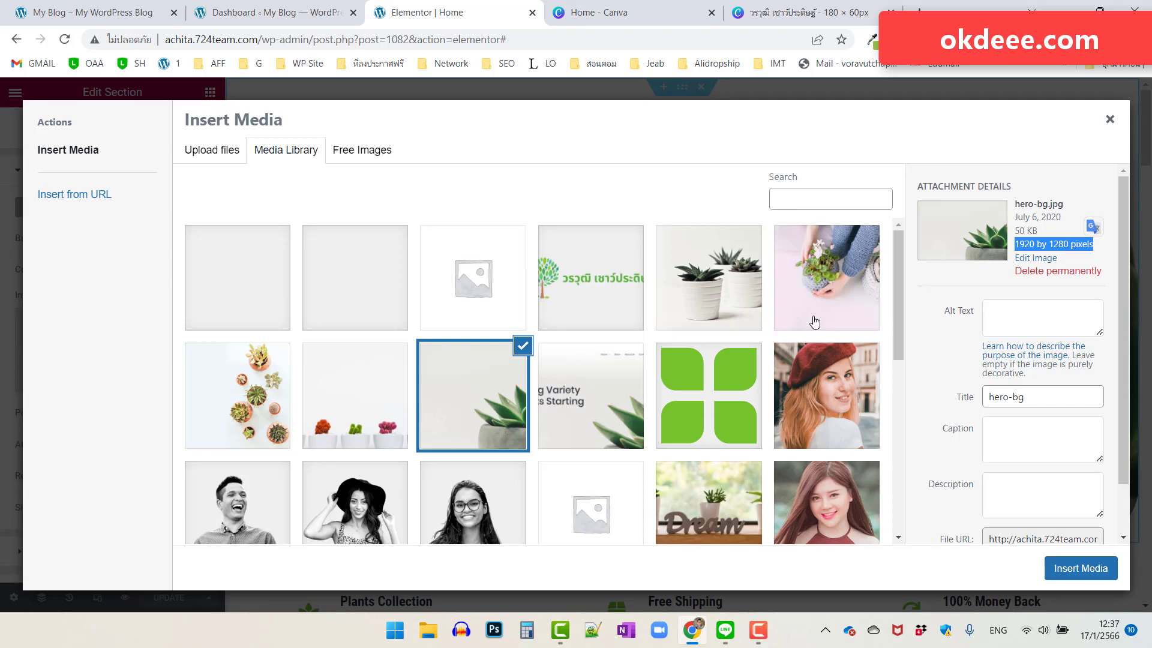
left_click(1112, 124)
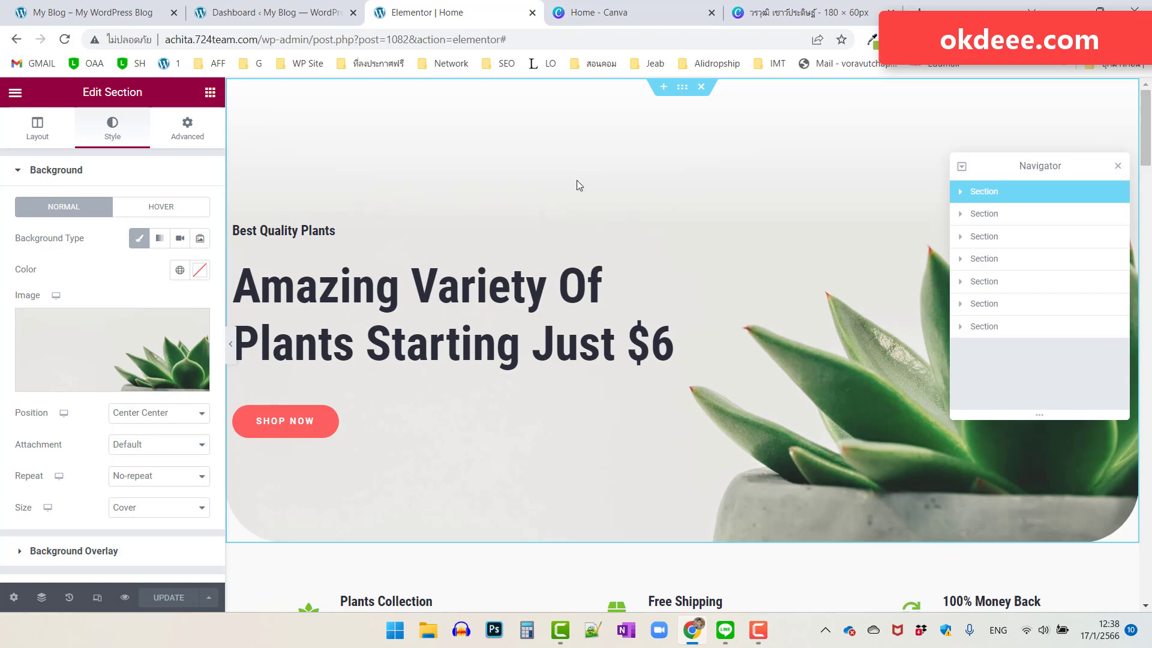
In a new tab, search YouTube for 'sky 4k' and open The Sky 4K video.
left_click(917, 11)
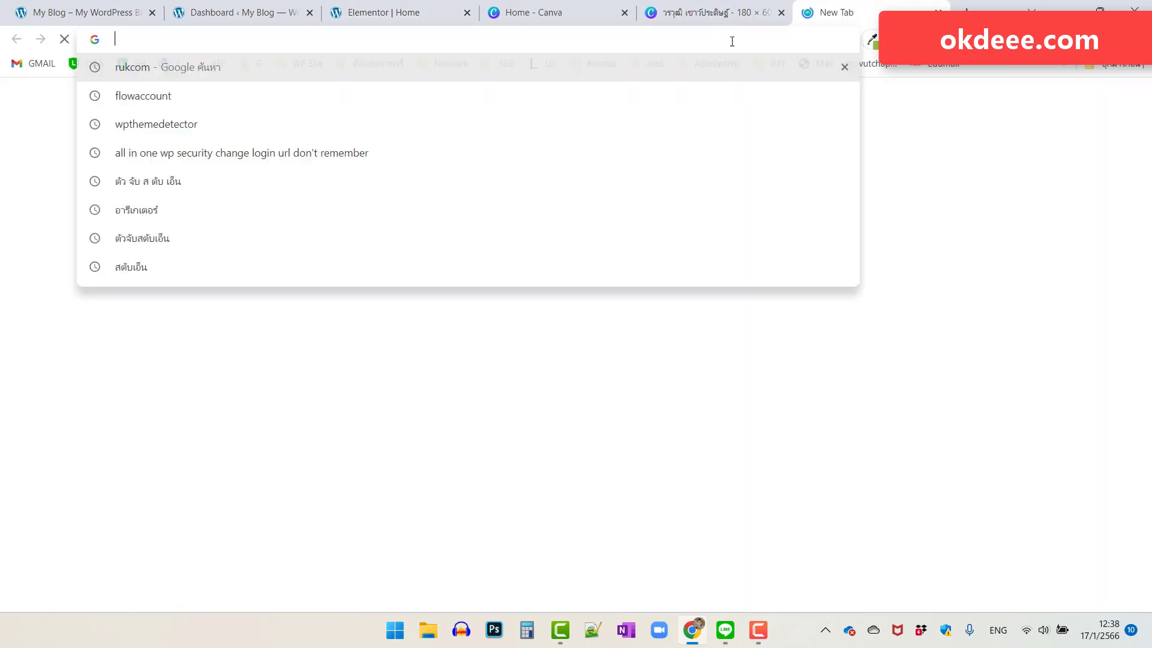
type("y")
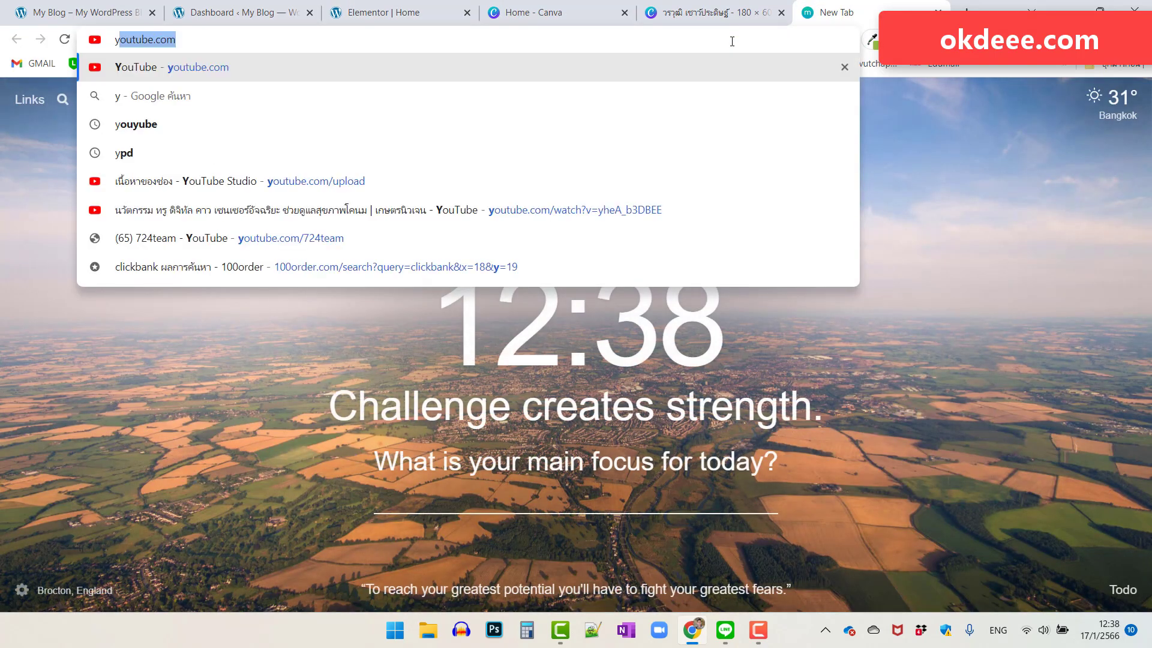
type("ou")
key("Return")
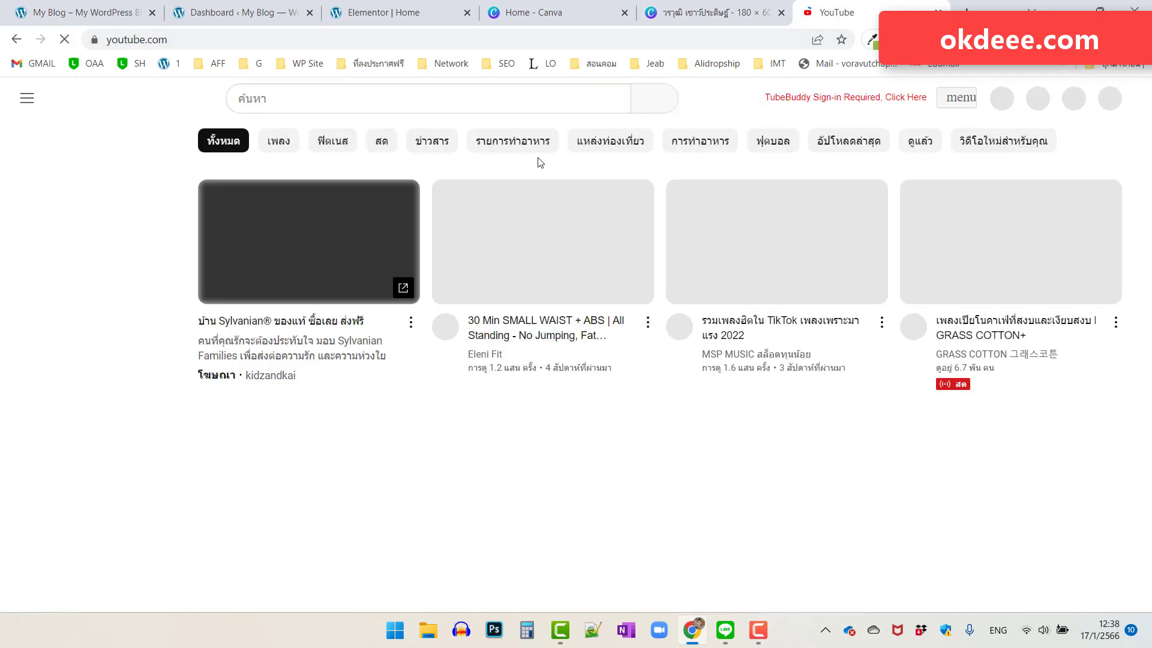
left_click(288, 100)
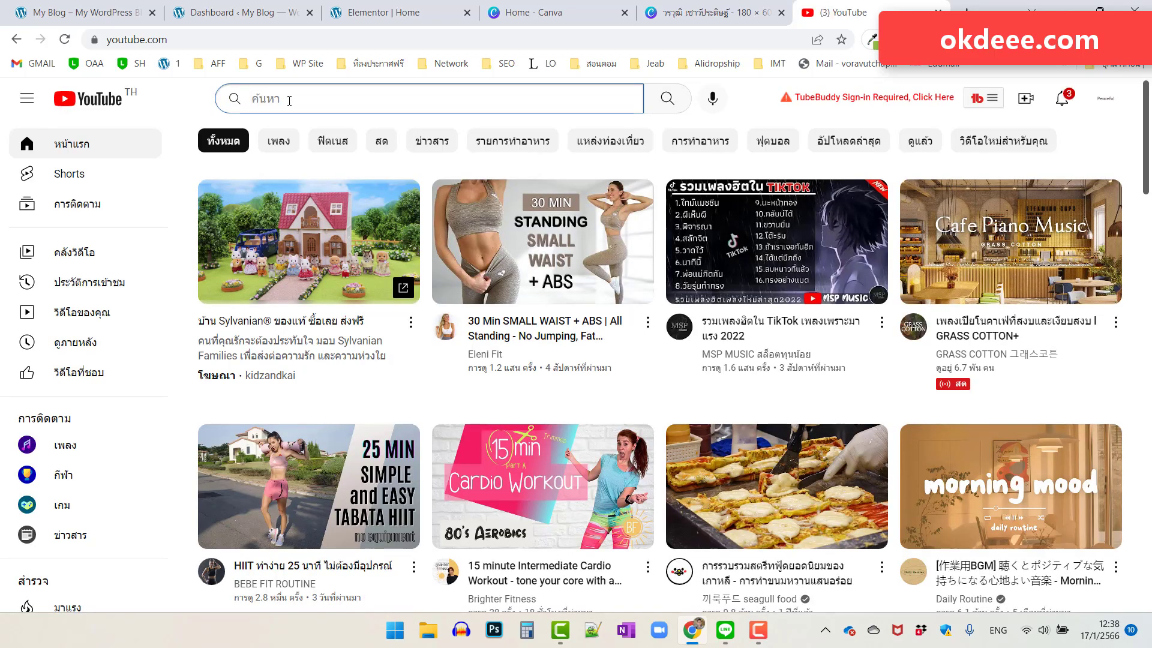
type("sk")
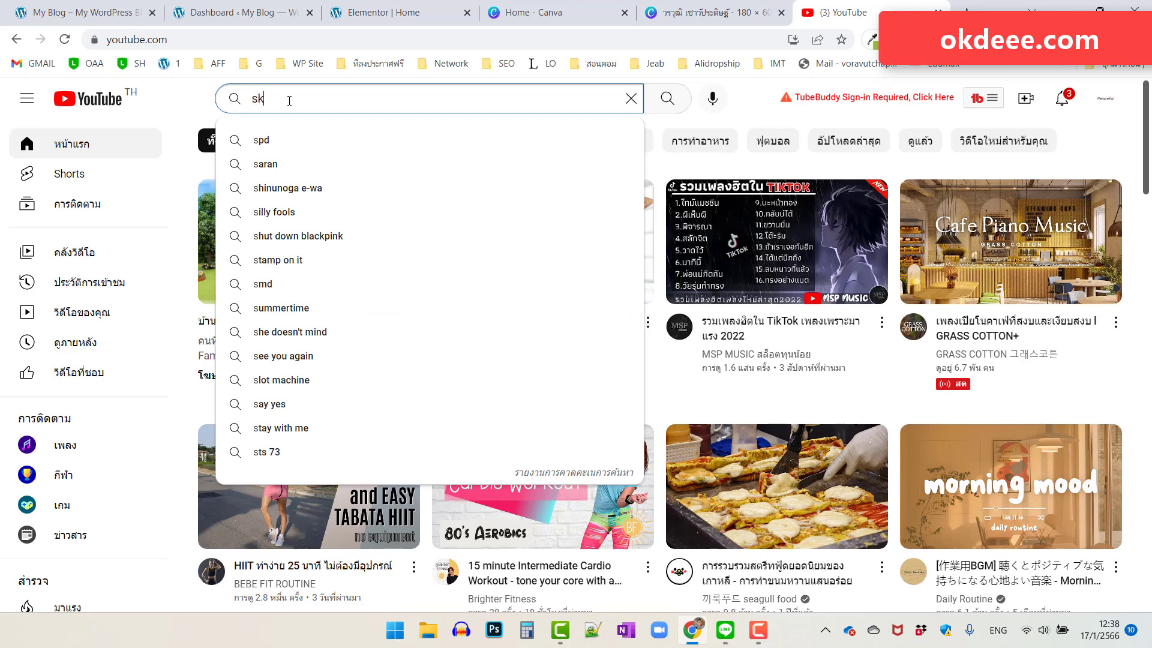
type("y 4")
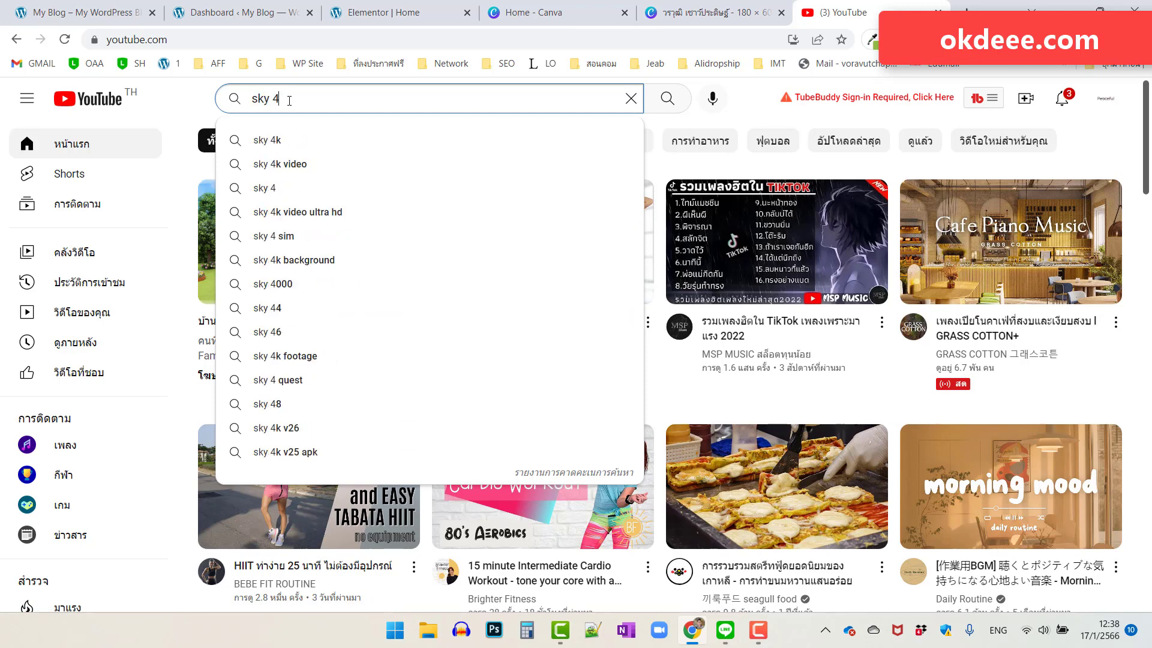
type("k")
key("Return")
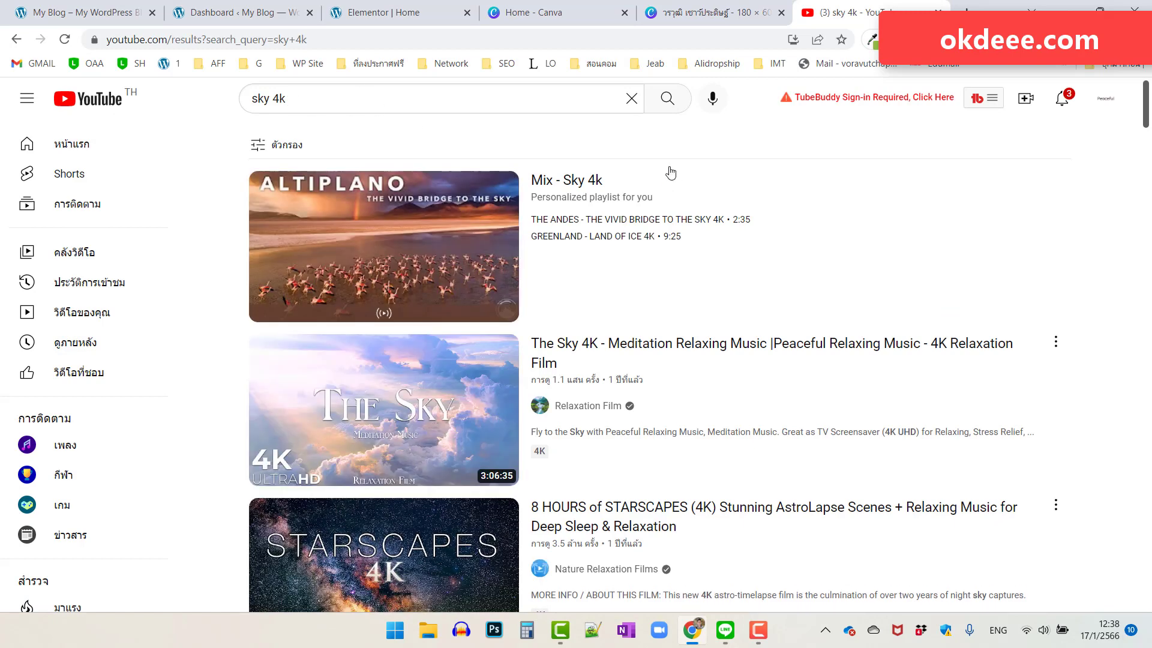
scroll(358, 236, "down", 1)
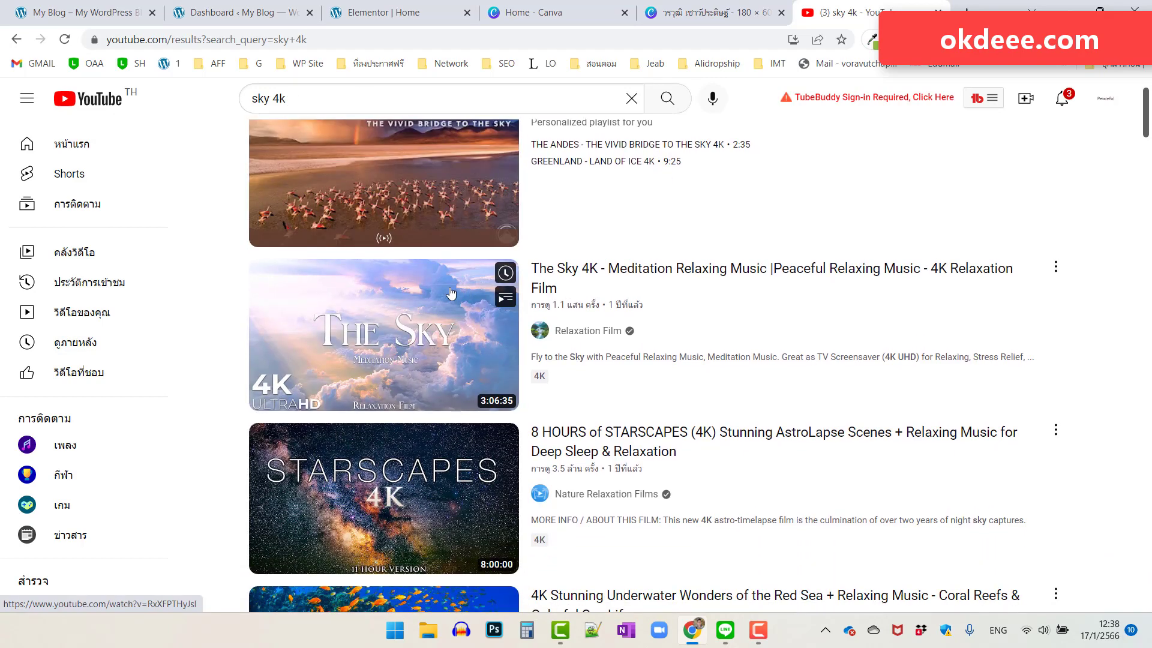
left_click(456, 306)
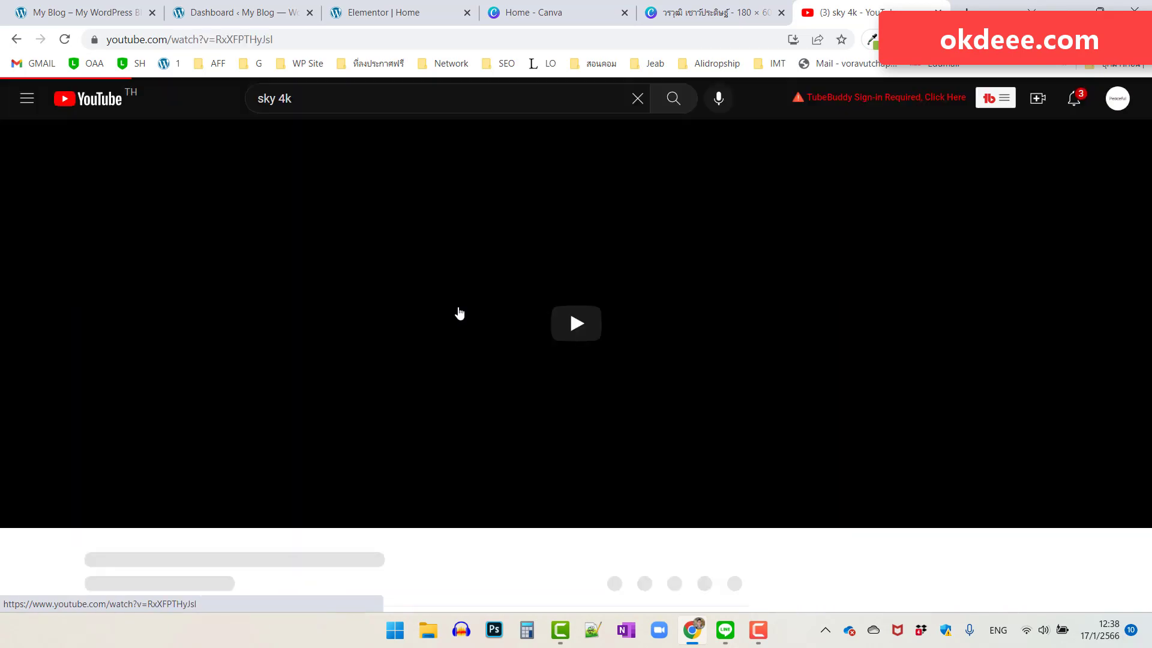
Copy The Sky 4K video's web address and return to the Elementor editor tab.
right_click(296, 39)
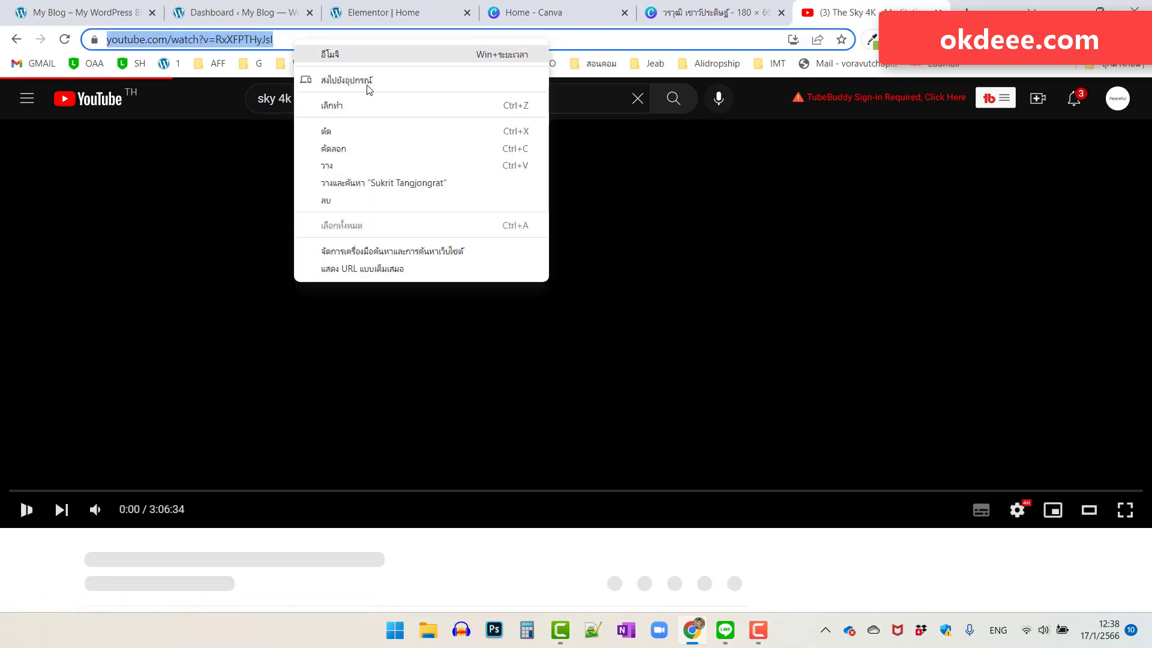
left_click(331, 149)
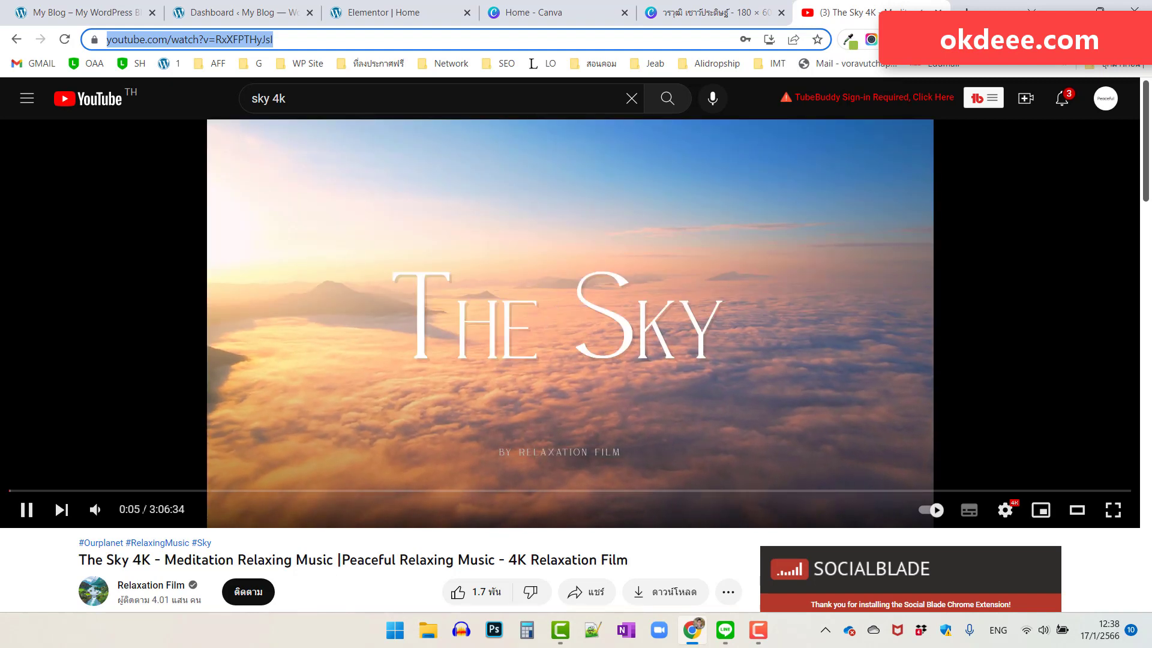
left_click(55, 222)
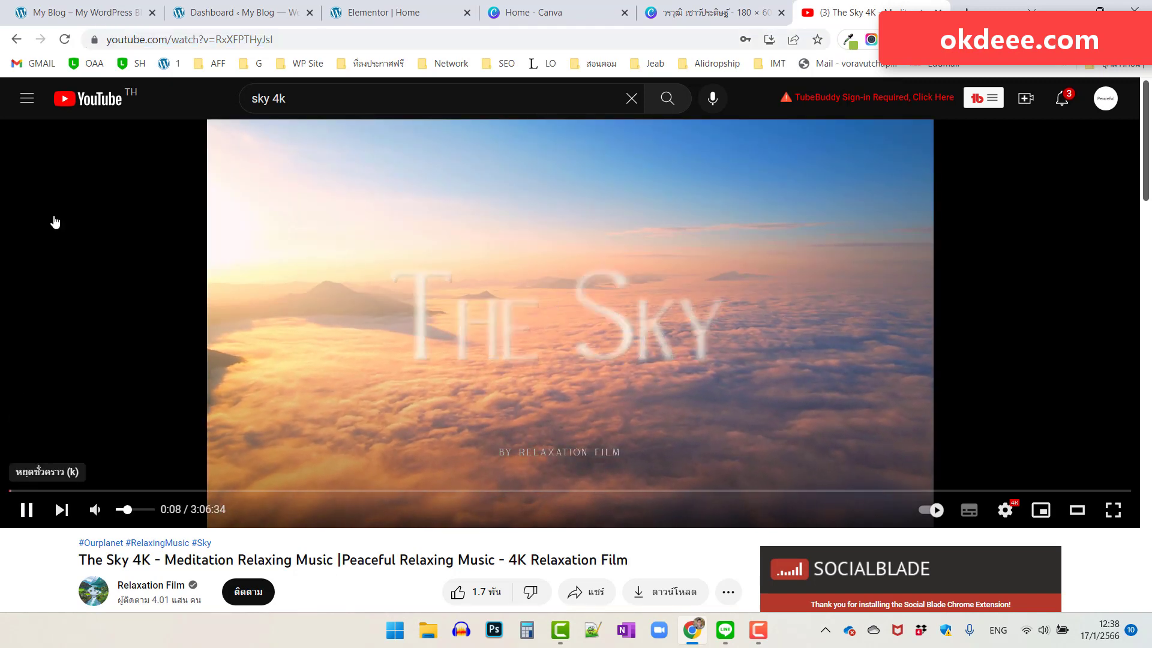
left_click(385, 12)
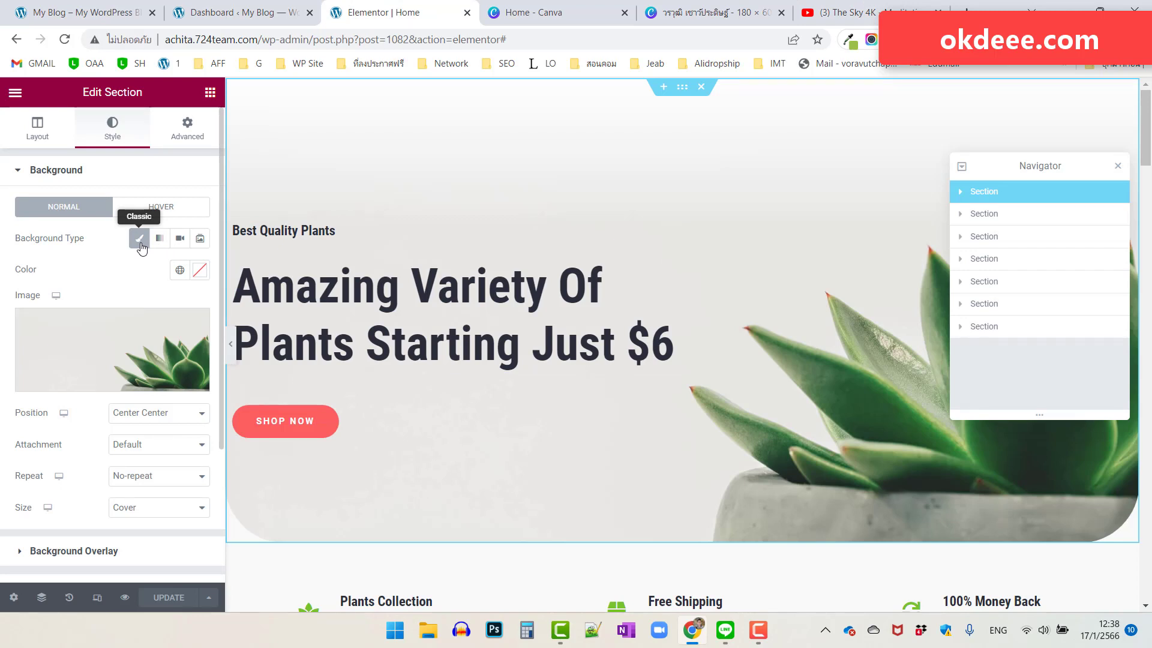
mouse_move(113, 349)
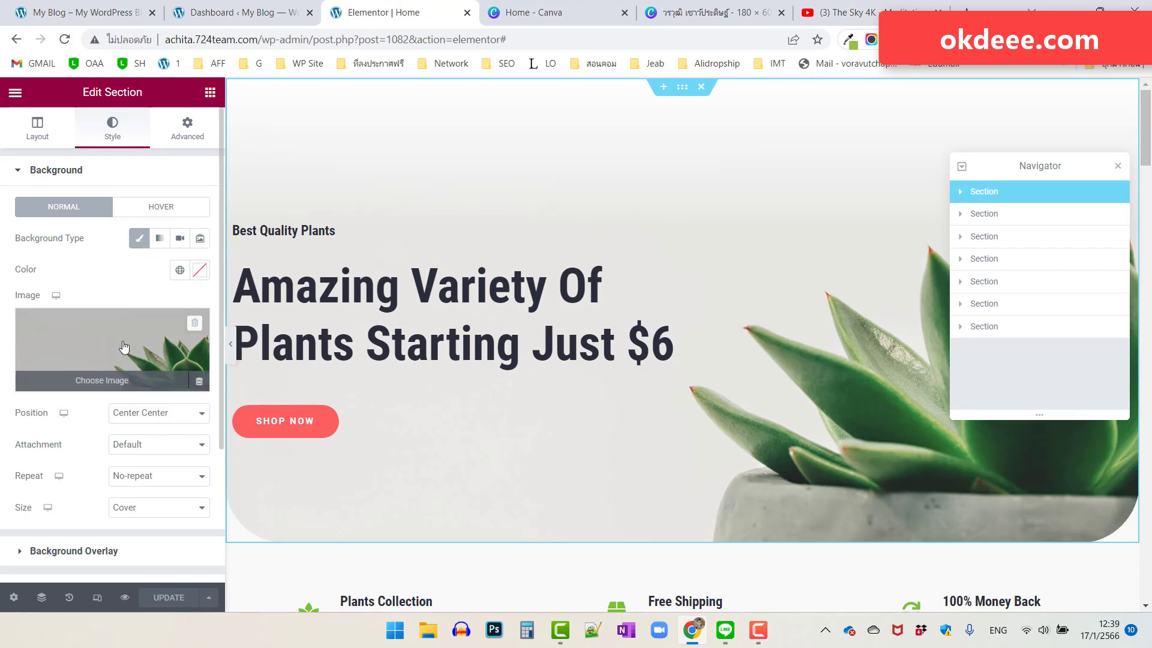
Set the hero background type to Video and paste the YouTube link into Video Link.
left_click(161, 239)
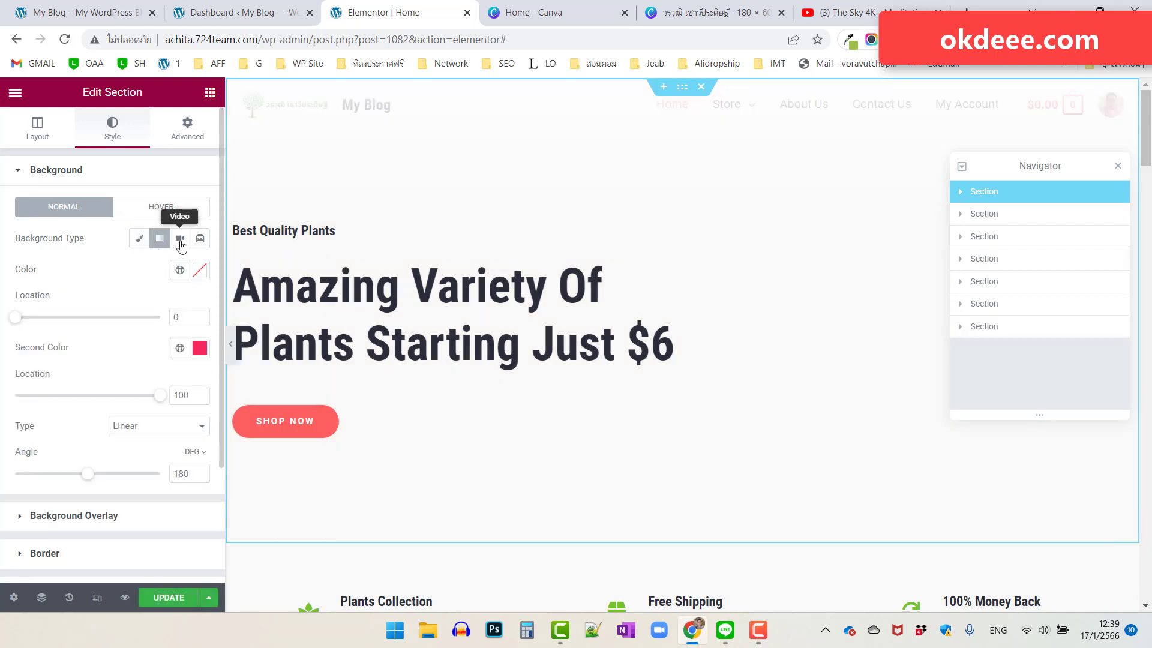
left_click(181, 243)
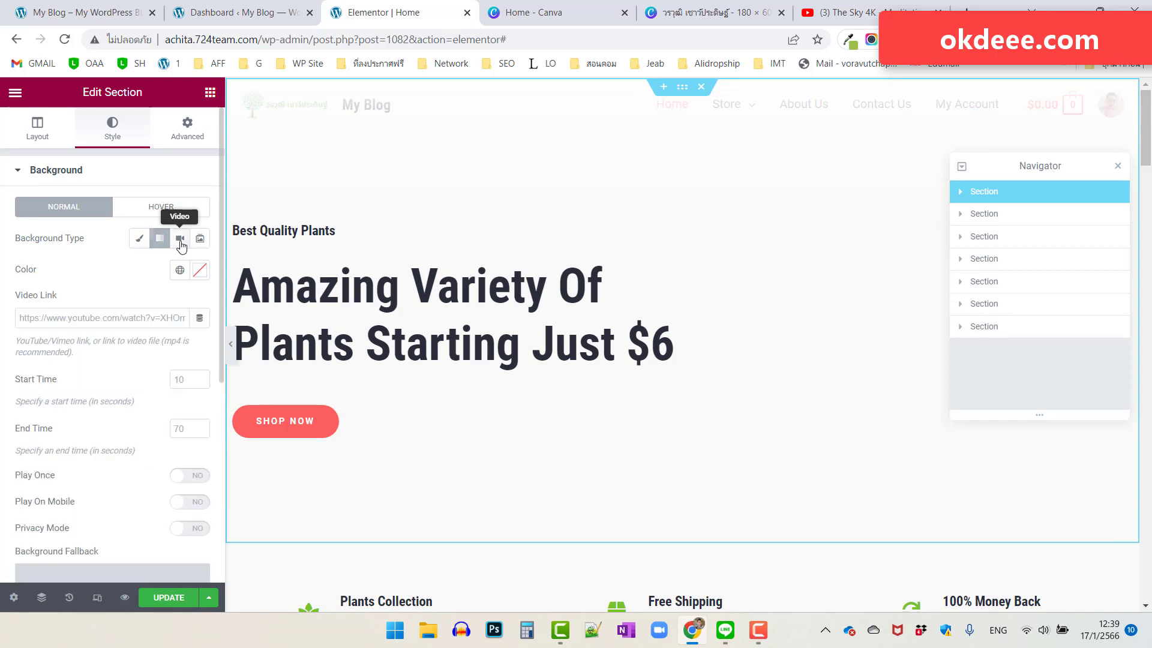
left_click(99, 320)
right_click(95, 317)
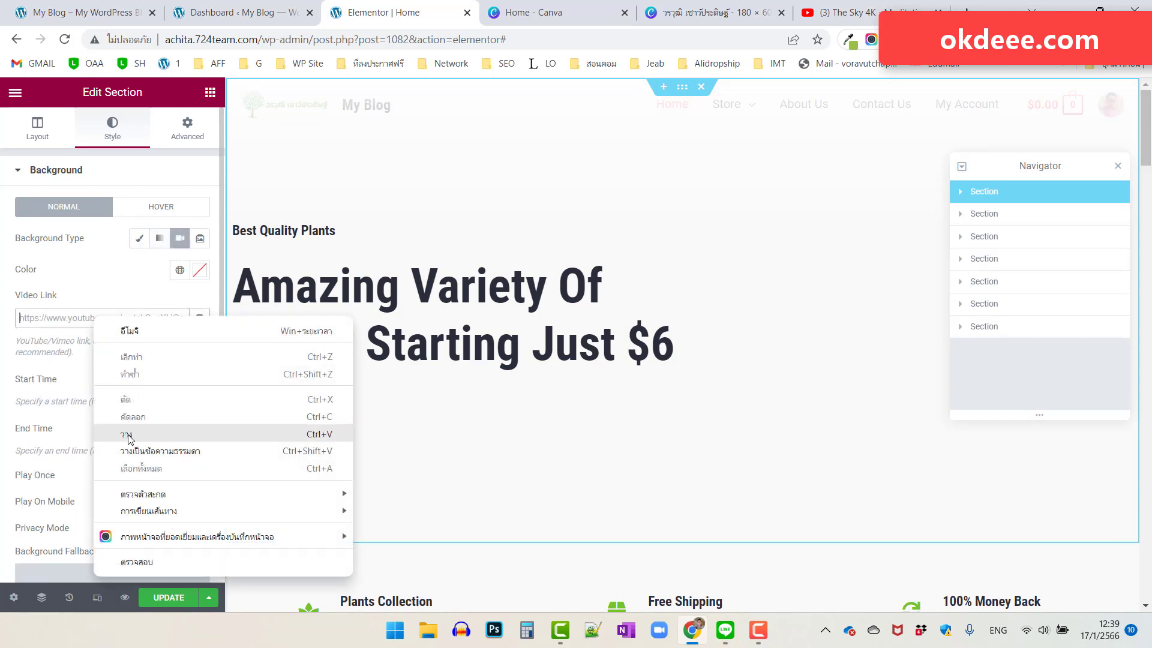
left_click(129, 438)
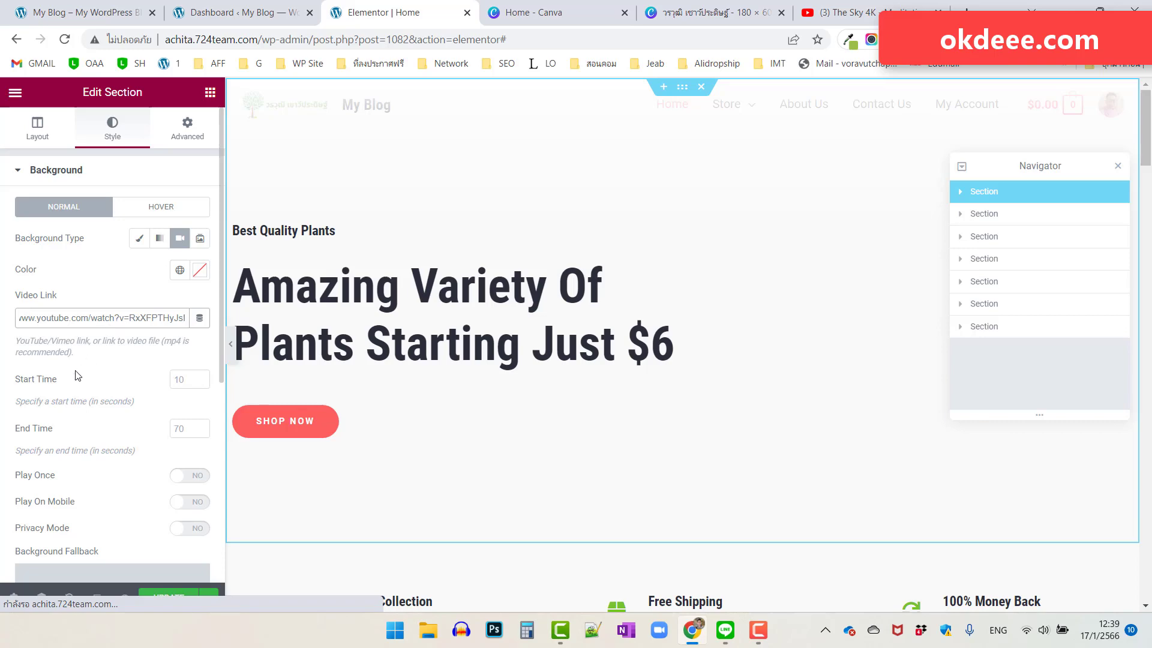
Review the video background options and save the page with Ctrl+S.
scroll(77, 376, "down", 1)
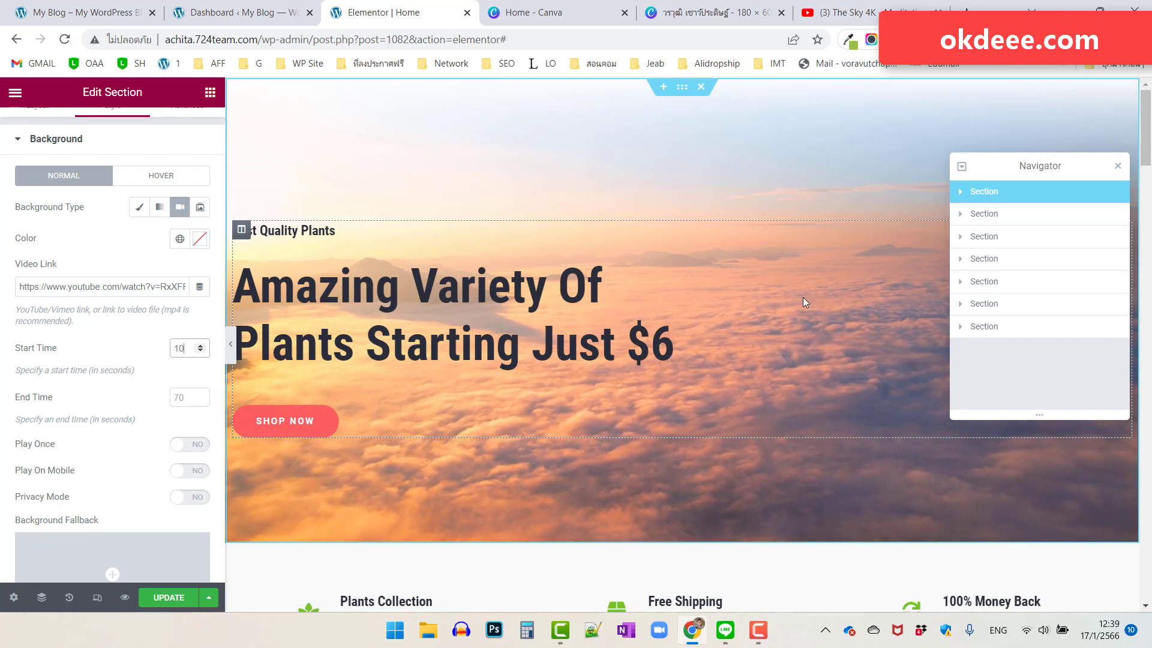
scroll(78, 431, "down", 1)
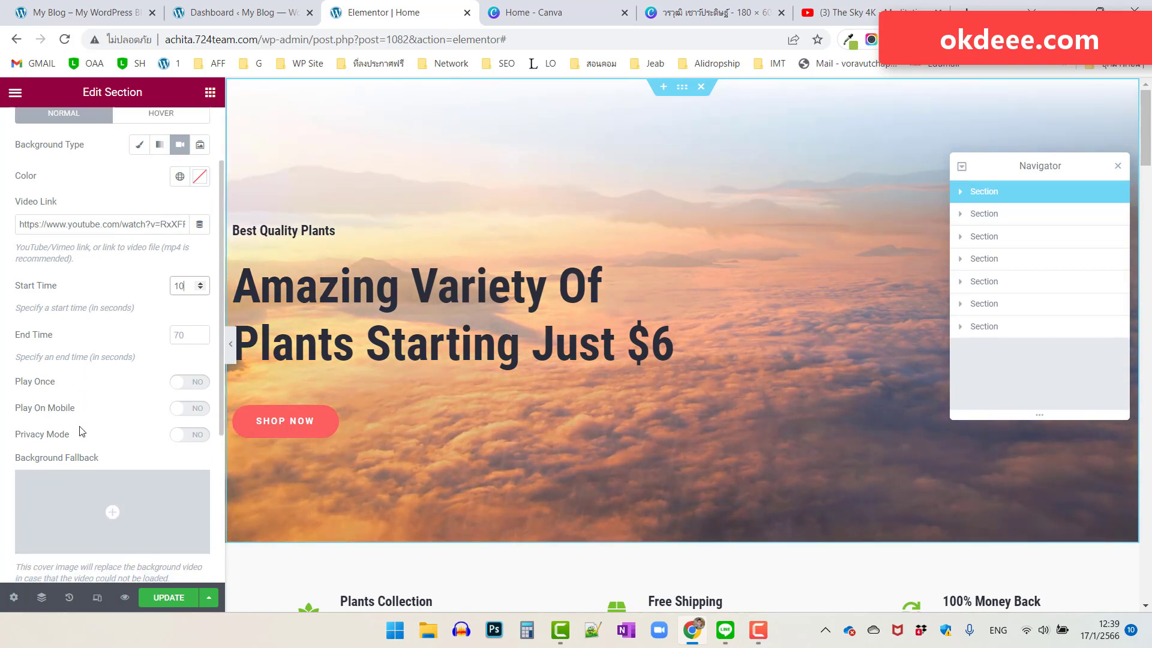
scroll(79, 423, "down", 1)
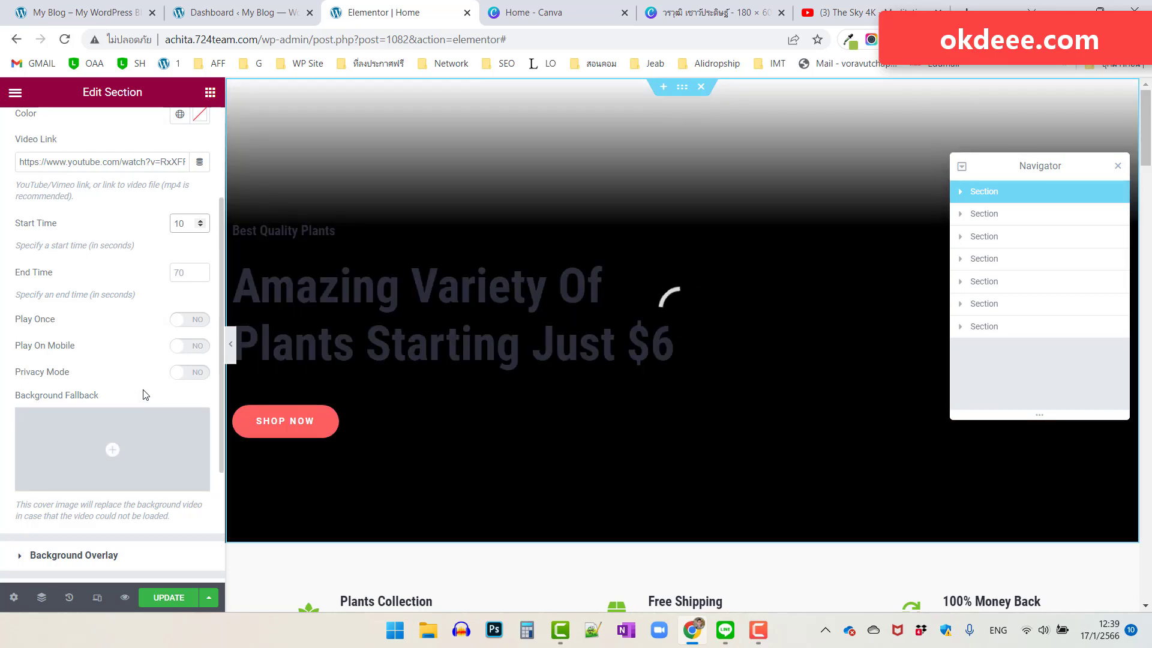
scroll(144, 393, "up", 1)
scroll(144, 393, "up", 2)
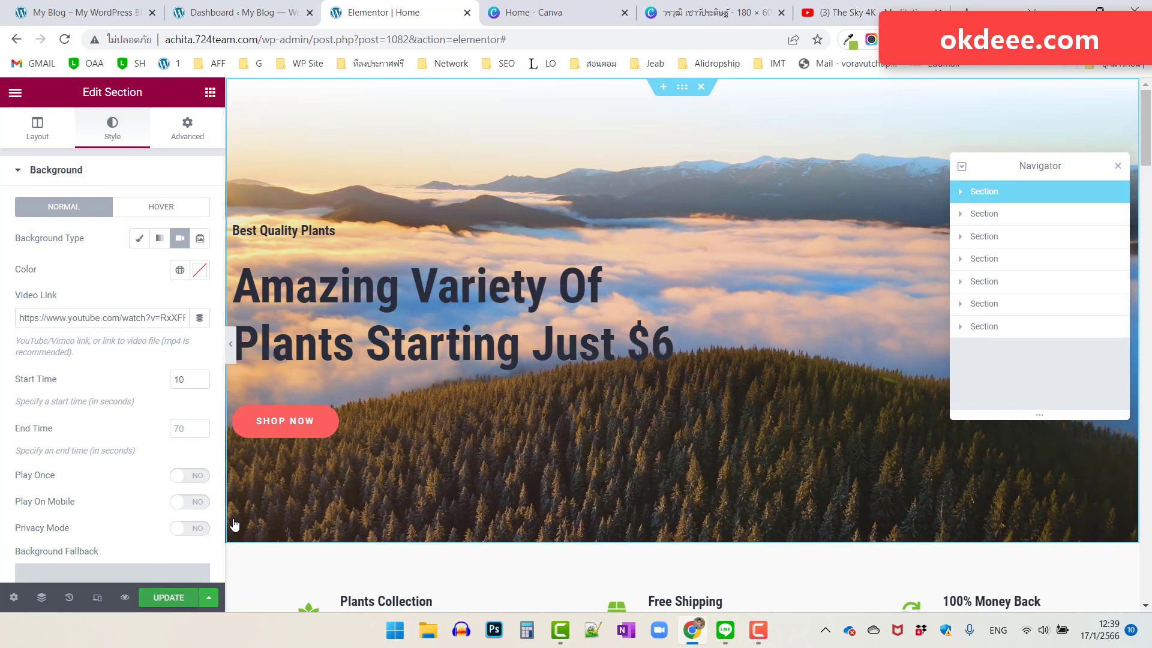
key("ctrl+s")
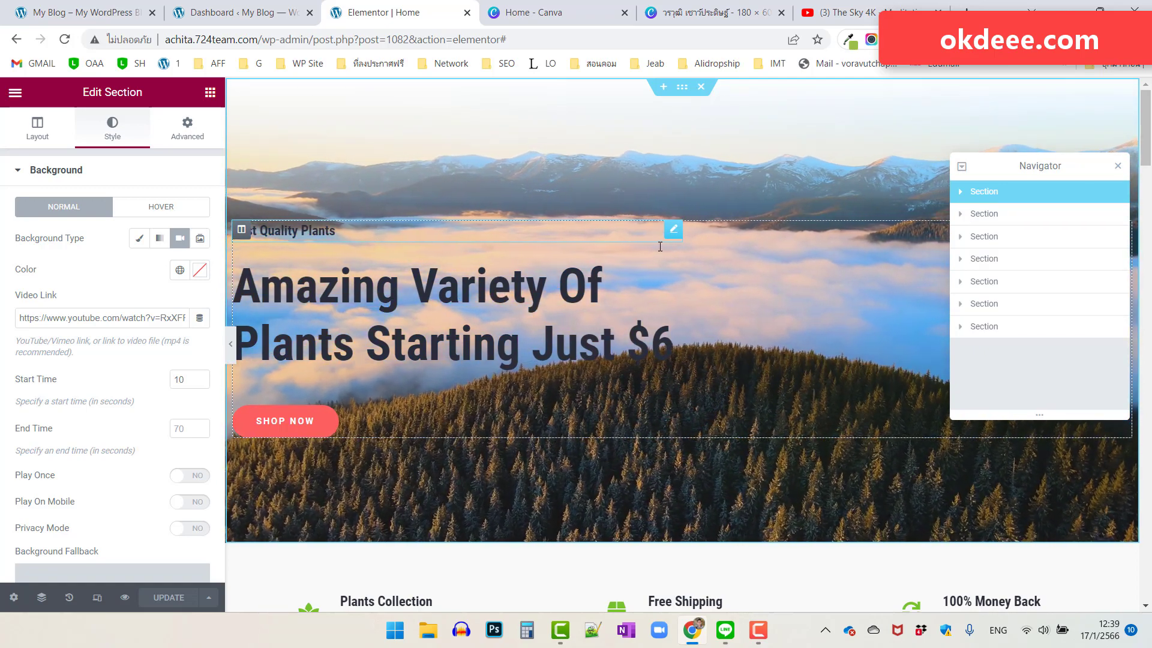
Make the Best Quality Plants heading text white.
left_click(673, 229)
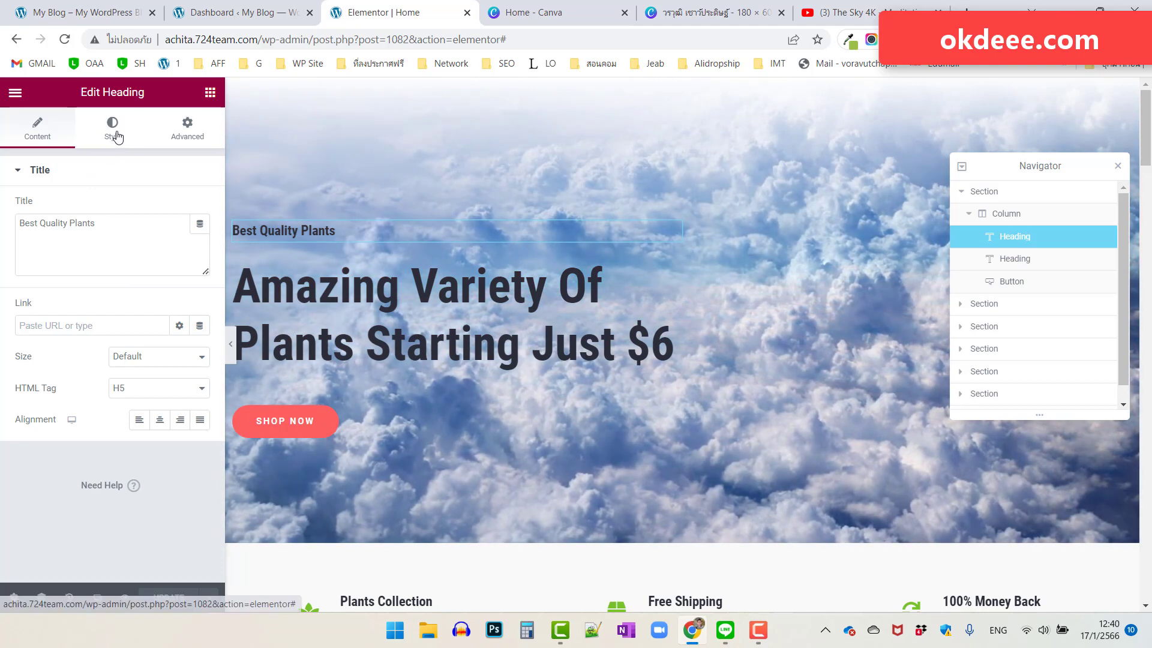
left_click(117, 136)
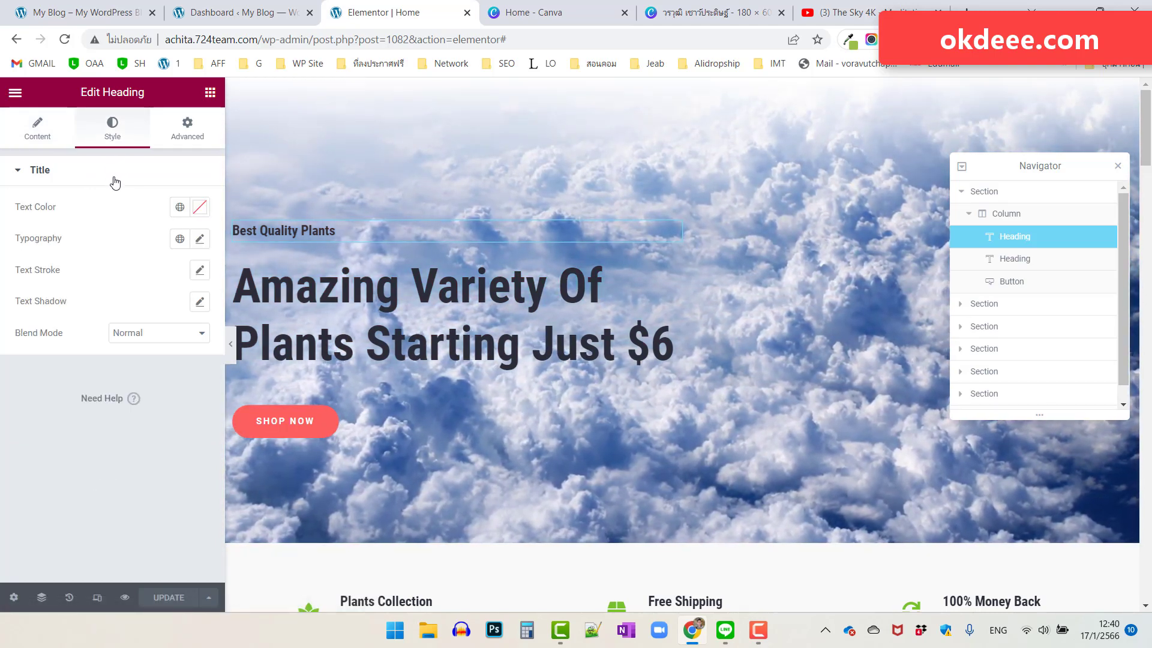
left_click(180, 207)
scroll(78, 372, "down", 3)
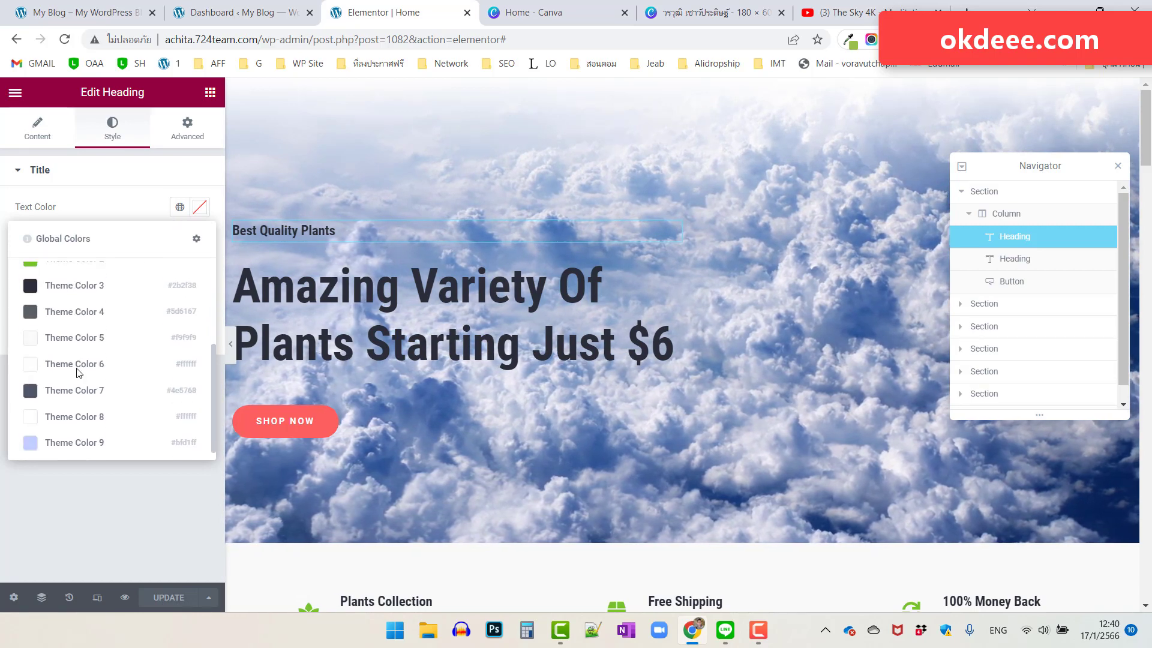
left_click(63, 361)
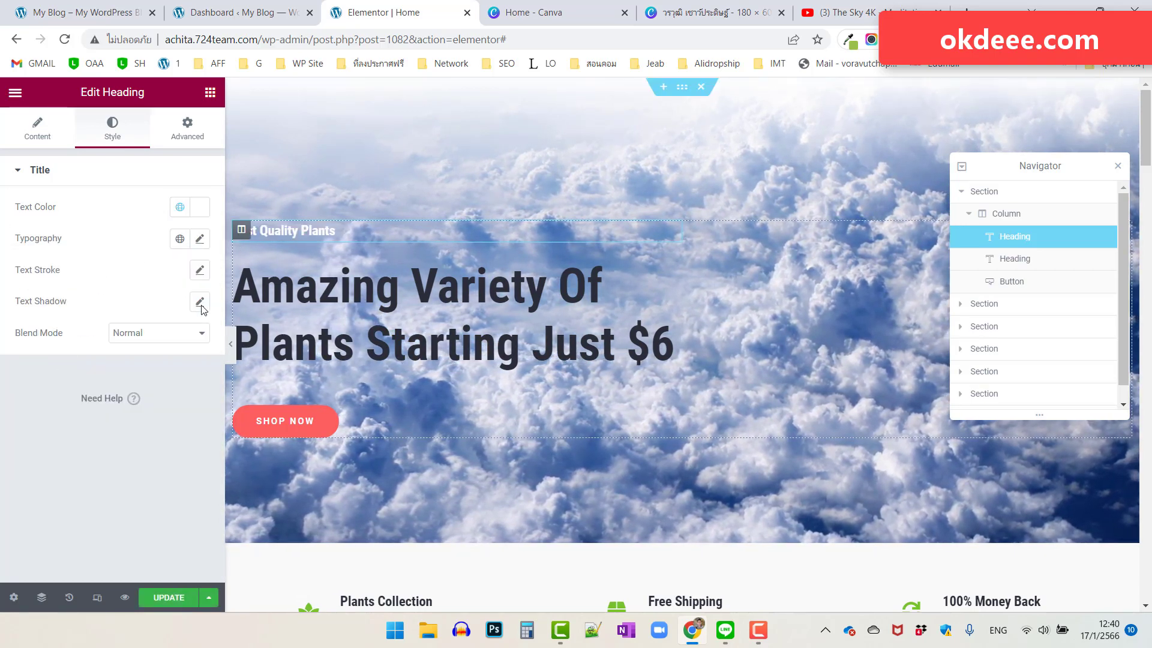
Make the main hero heading text white.
left_click(300, 293)
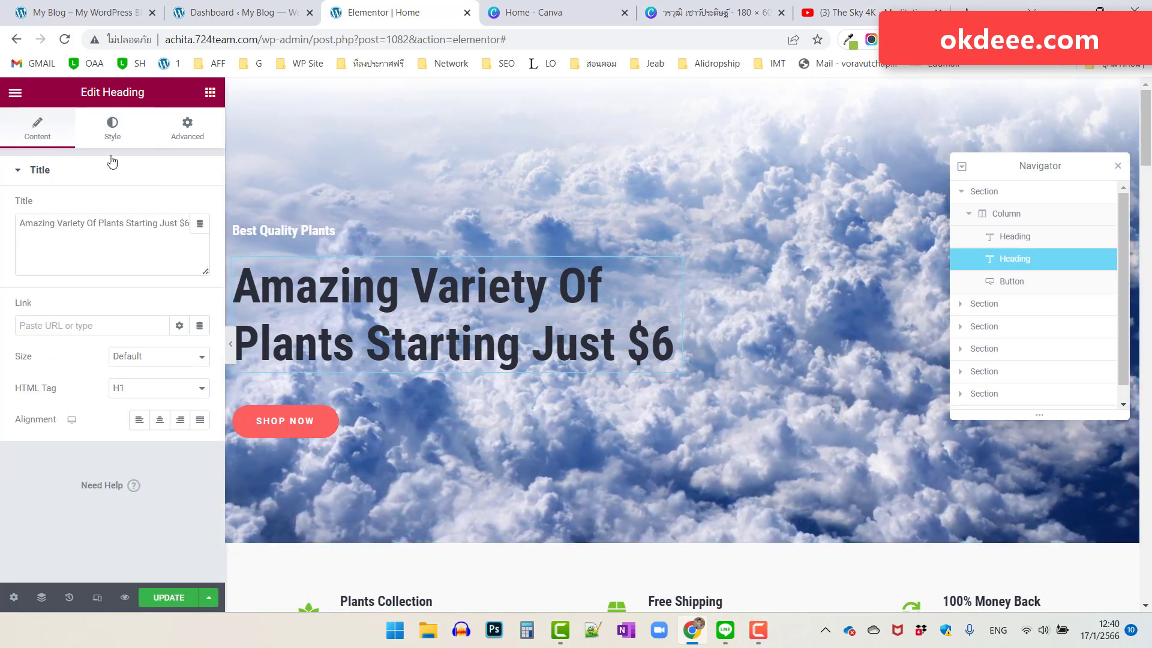
left_click(112, 137)
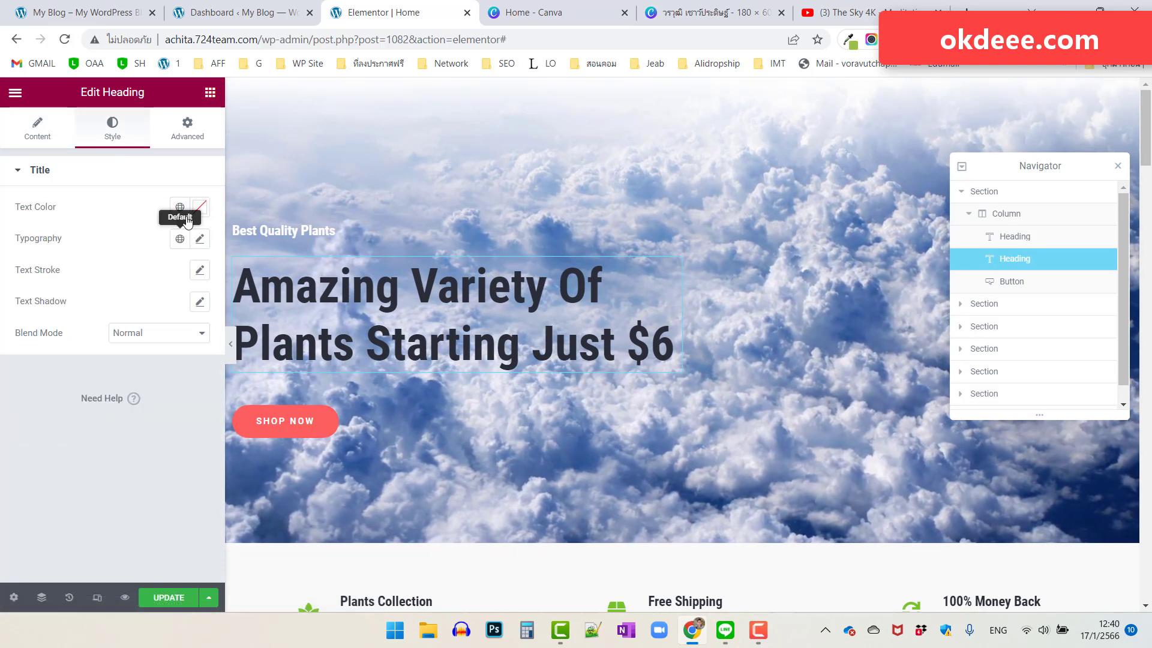
left_click(180, 207)
scroll(60, 384, "down", 3)
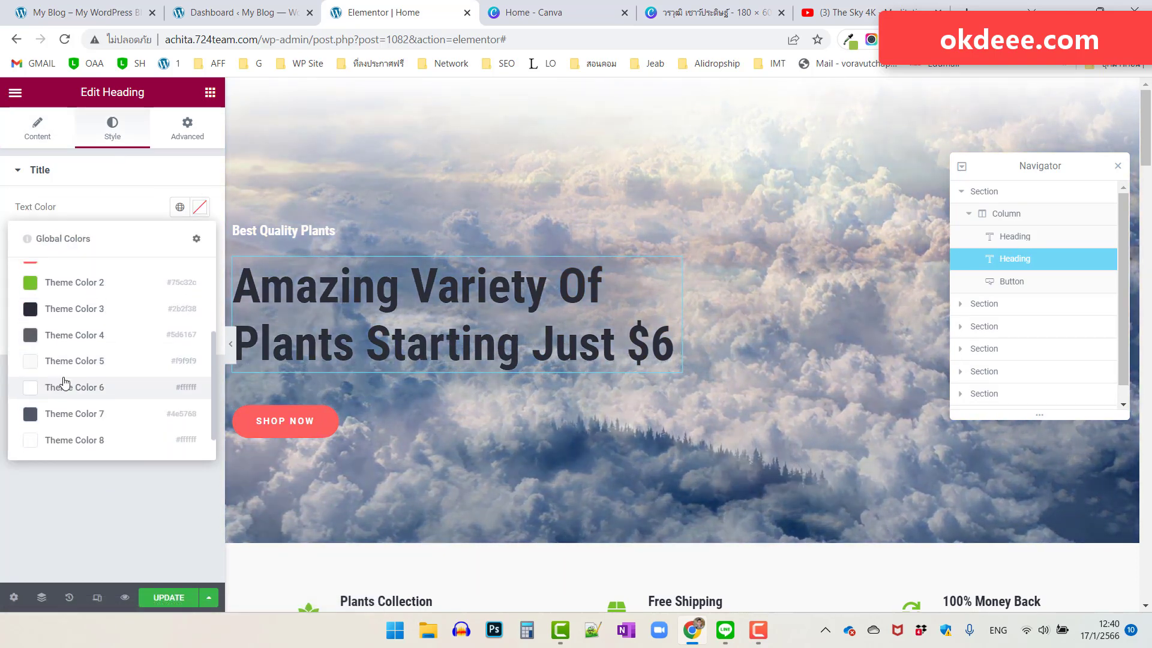
left_click(70, 362)
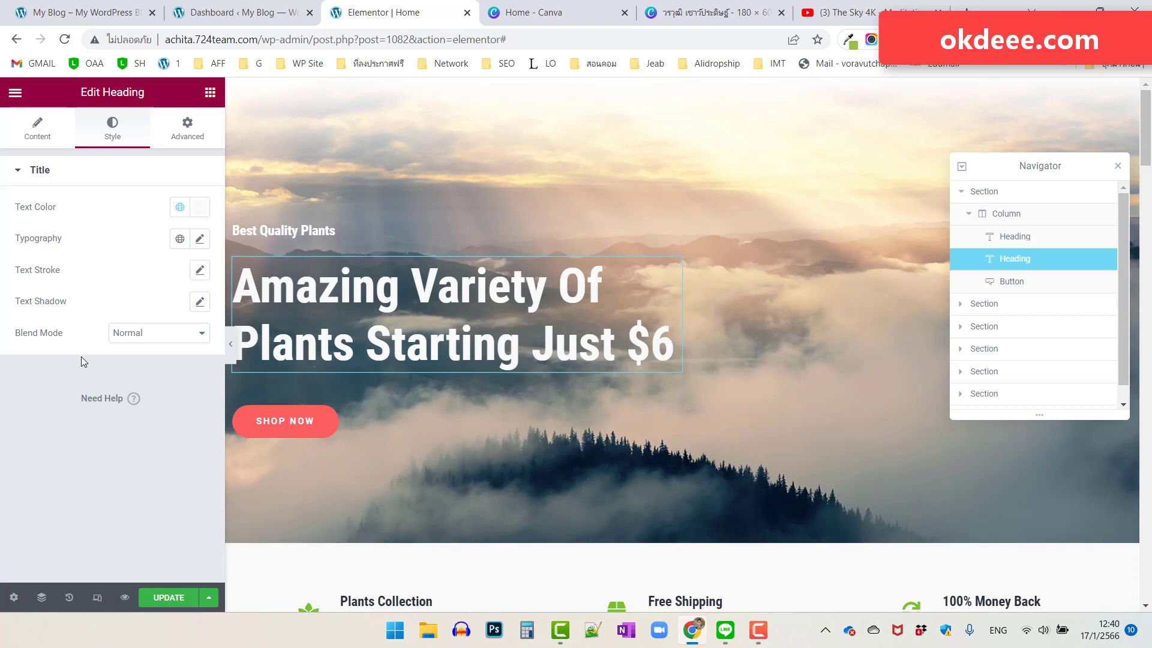
Delete the SHOP NOW button from the hero section.
left_click(387, 416)
right_click(386, 415)
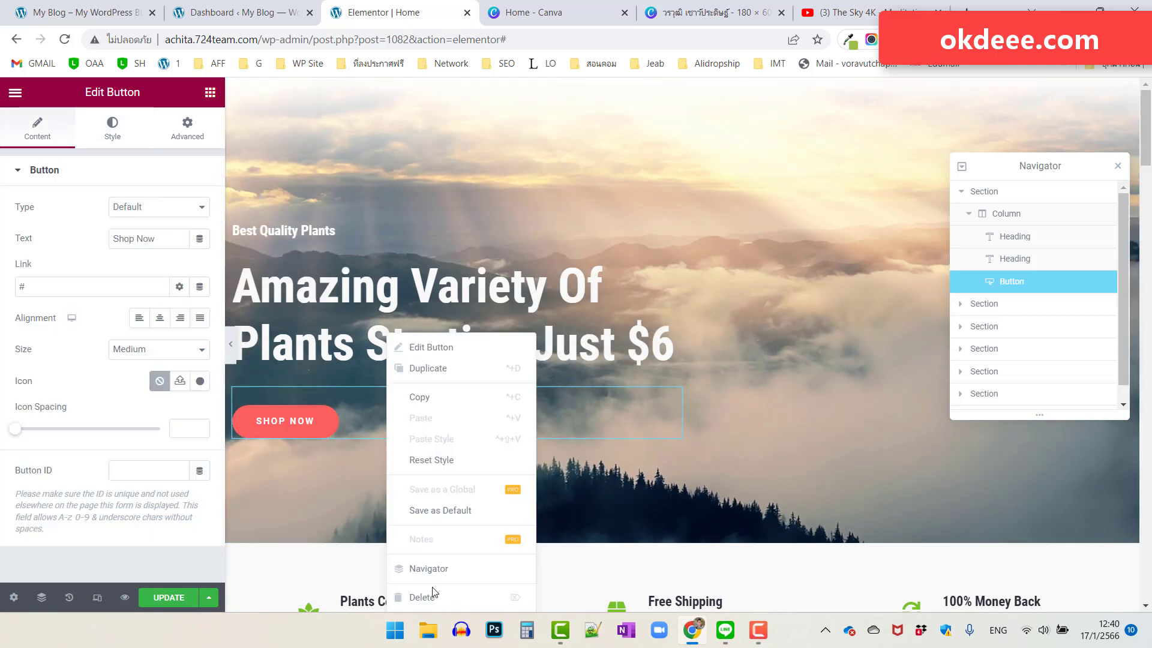
key("Delete")
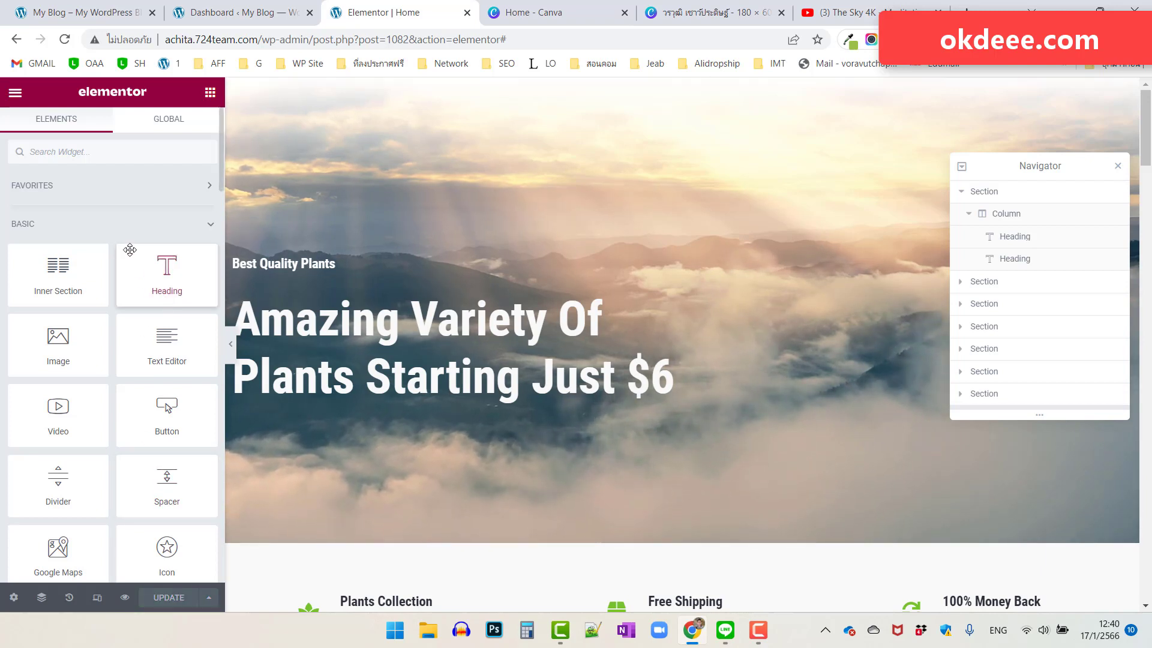
Exit Elementor to the live homepage and scroll past the sky video hero.
left_click(16, 93)
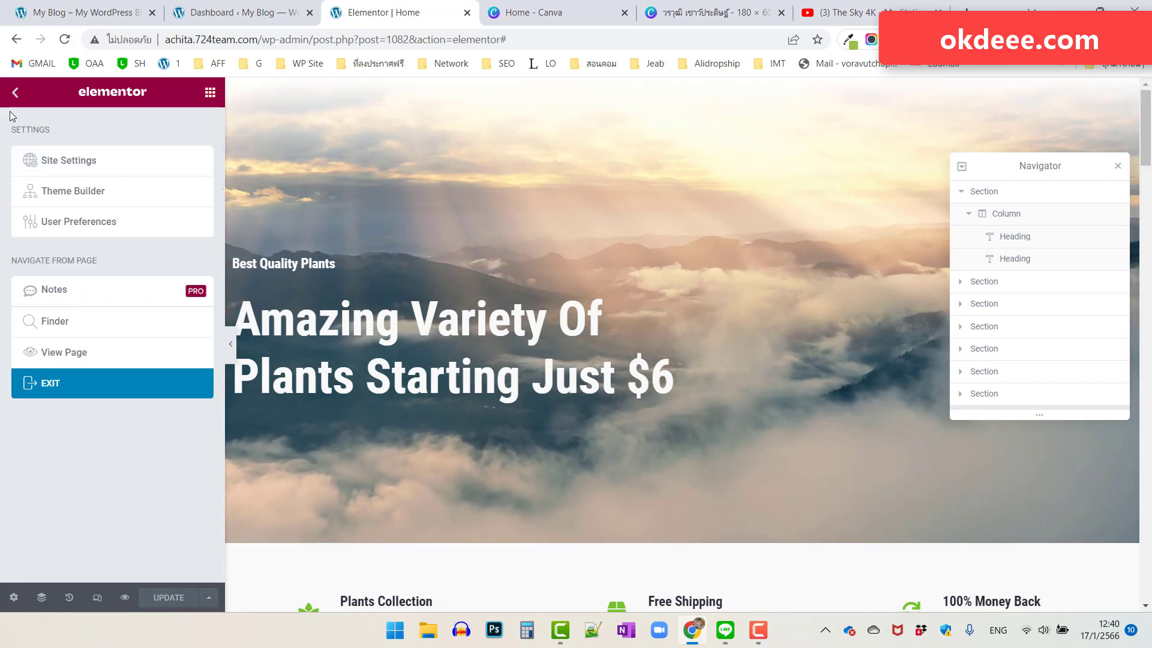
left_click(76, 354)
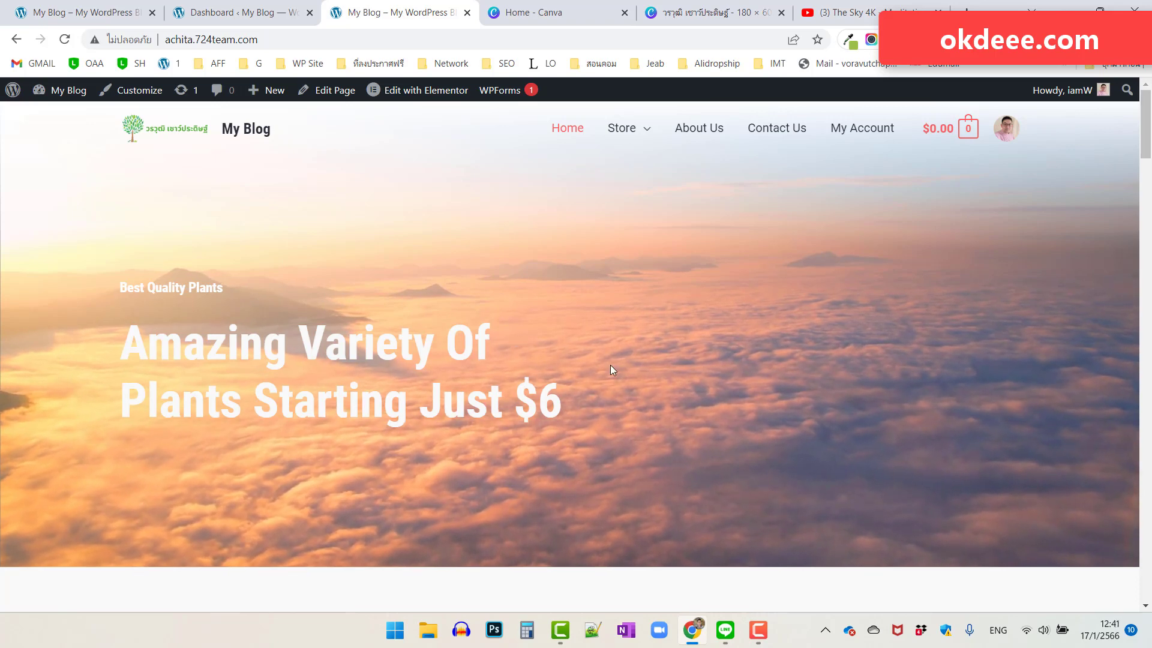
scroll(827, 402, "down", 1)
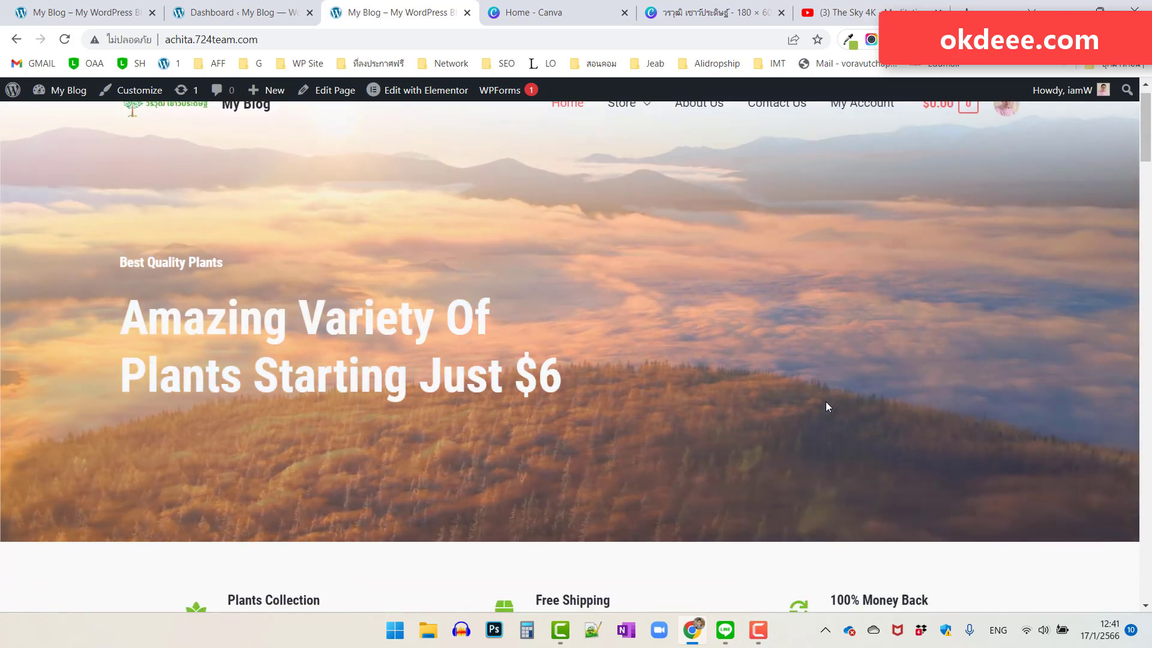
scroll(826, 406, "up", 1)
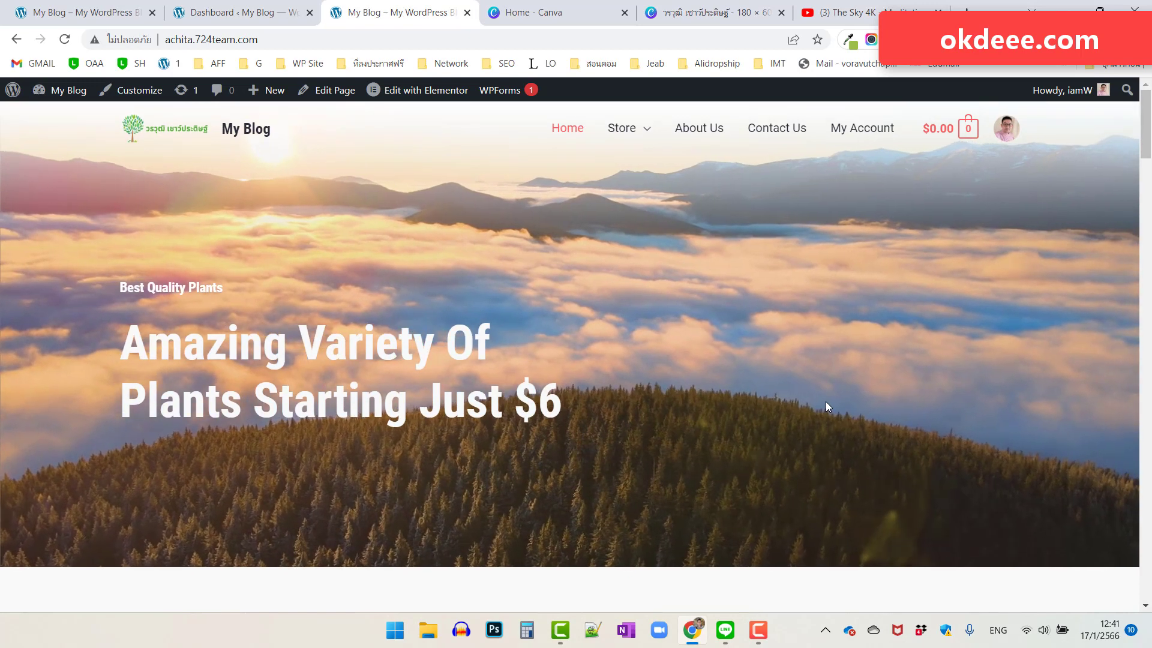
scroll(826, 406, "down", 3)
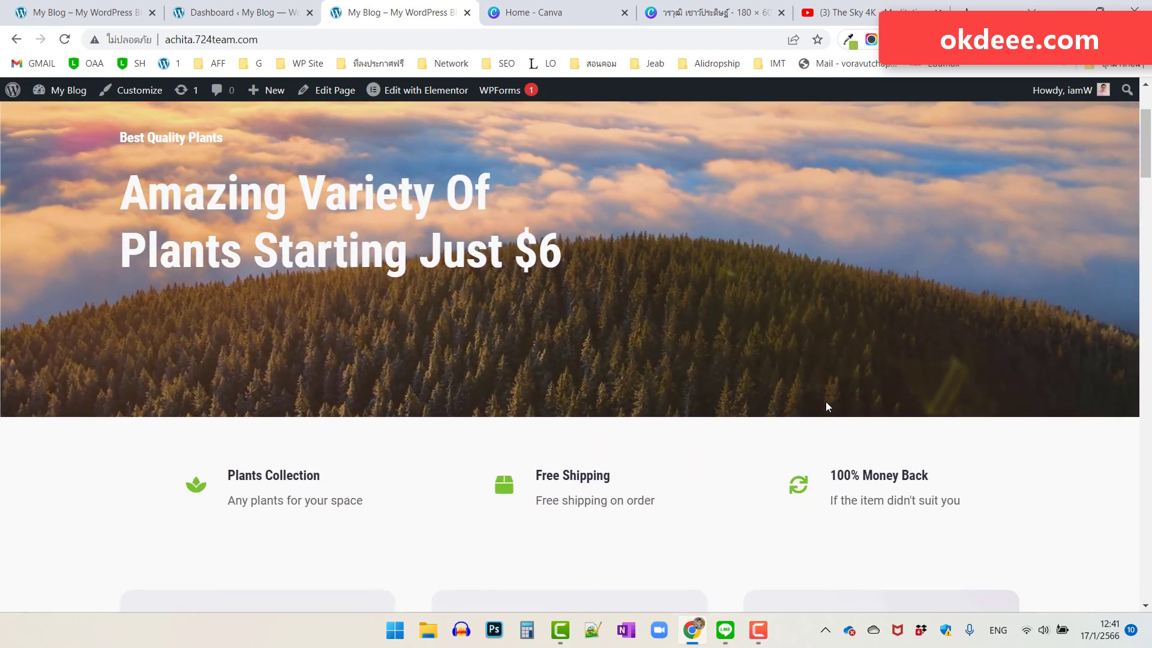
scroll(826, 407, "down", 2)
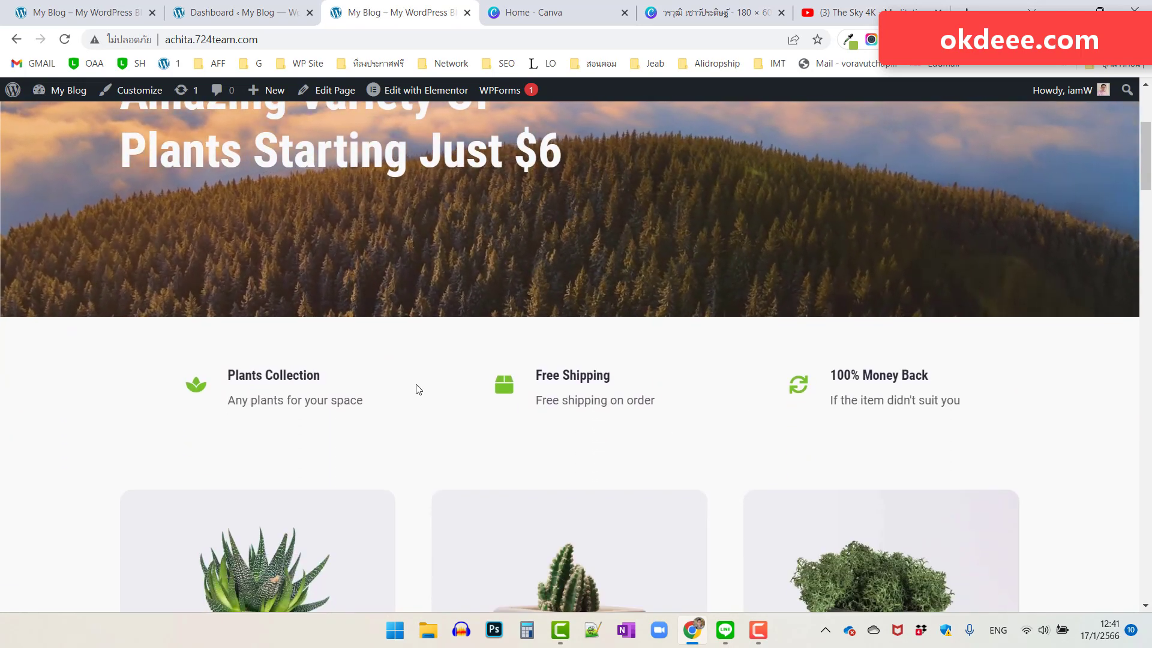
scroll(600, 402, "down", 1)
scroll(582, 408, "up", 6)
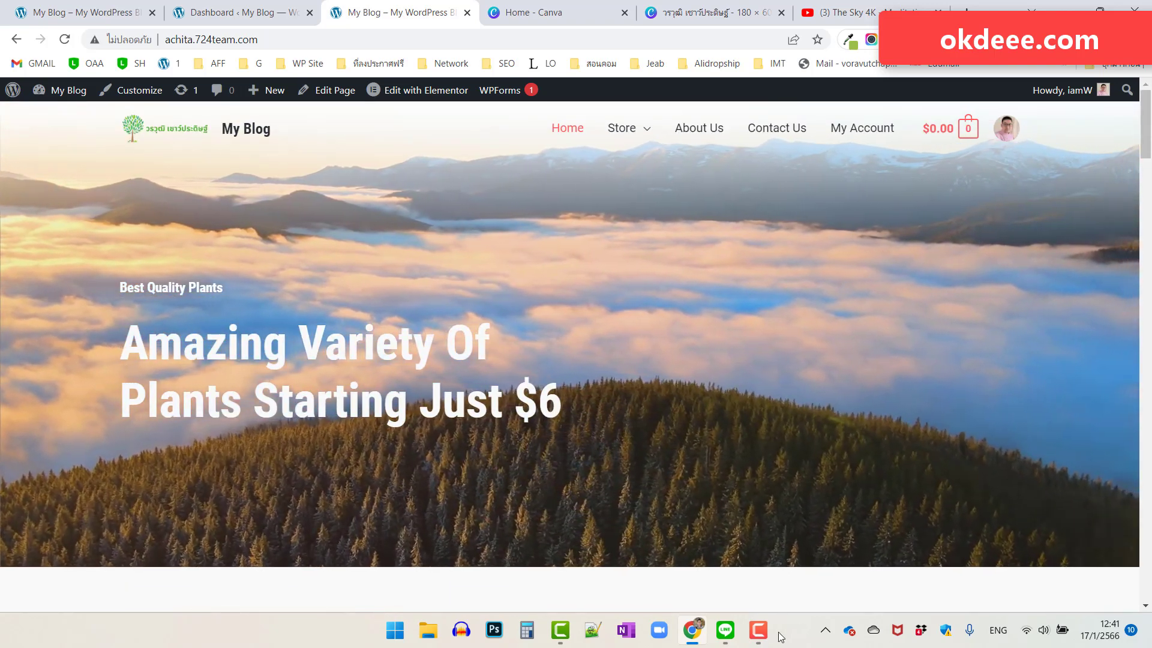
Scroll through the whole live homepage to the bottom and back to the top.
left_click(758, 630)
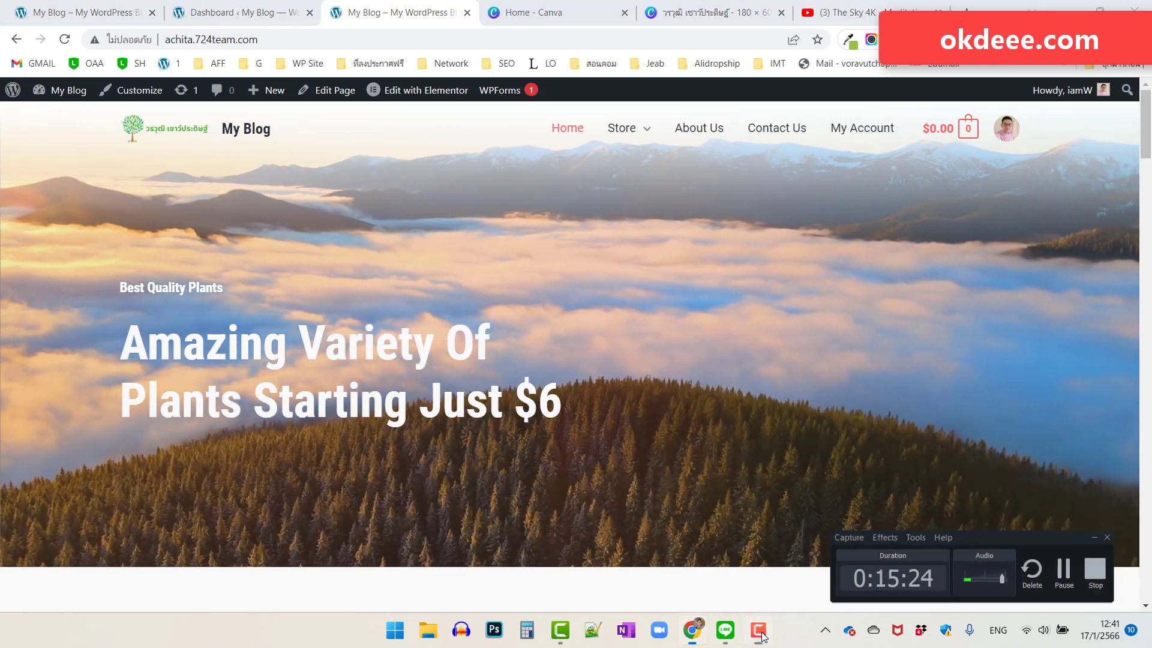
left_click(707, 445)
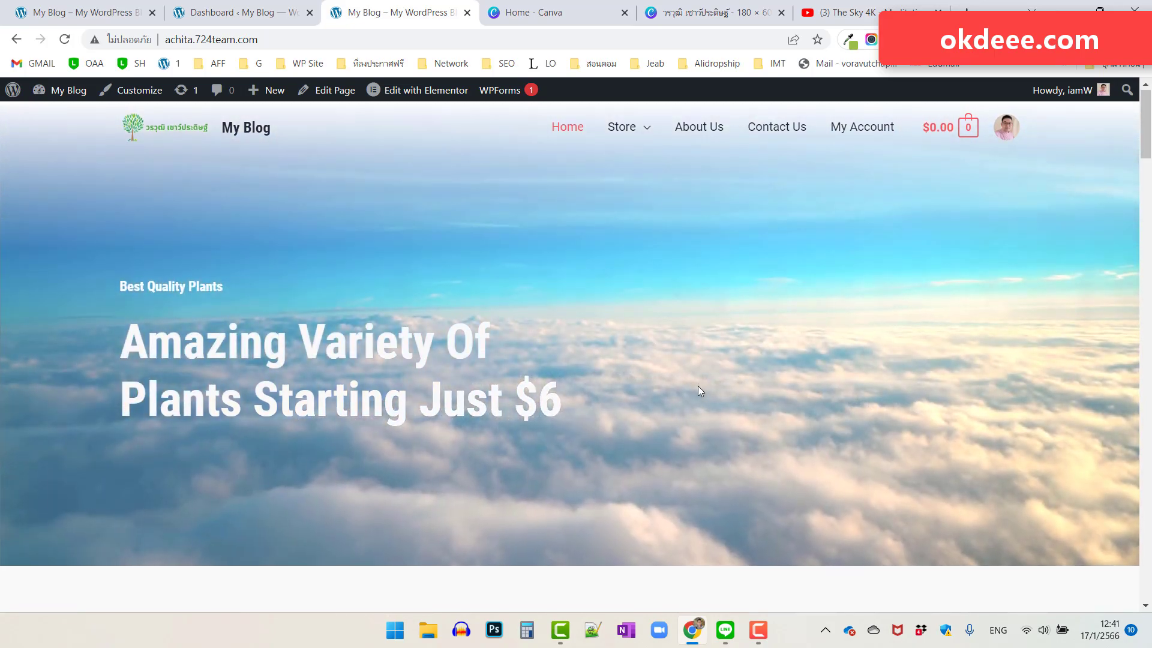
scroll(698, 386, "down", 3)
scroll(698, 390, "down", 3)
scroll(708, 390, "down", 2)
scroll(708, 390, "down", 5)
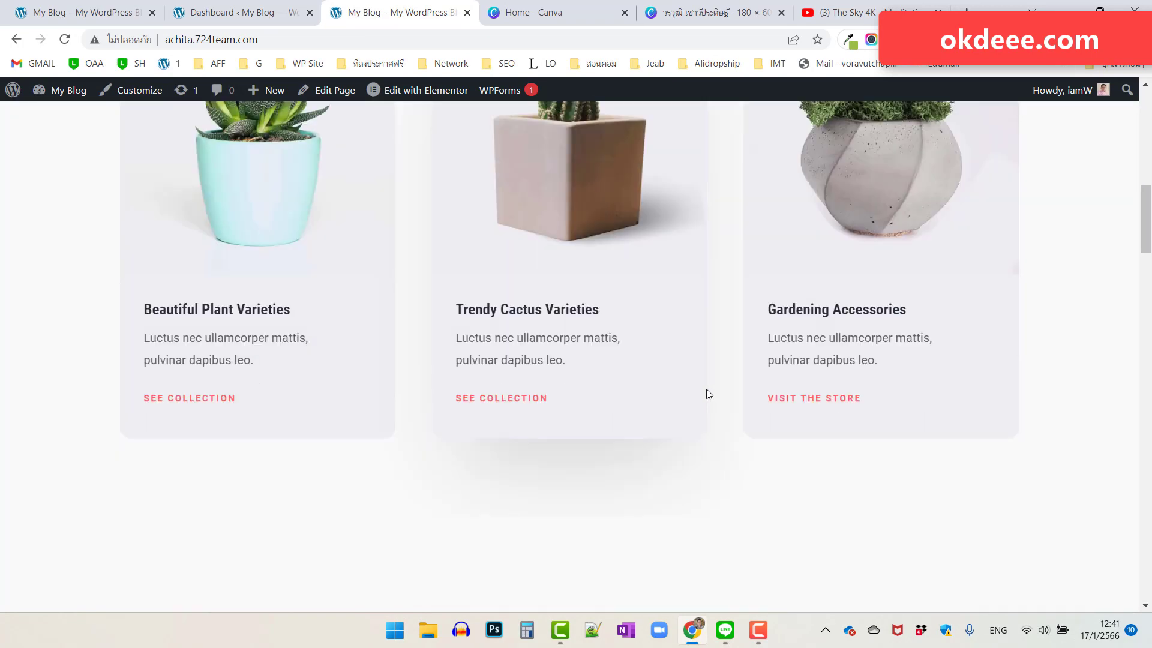
scroll(708, 394, "down", 4)
scroll(709, 394, "down", 2)
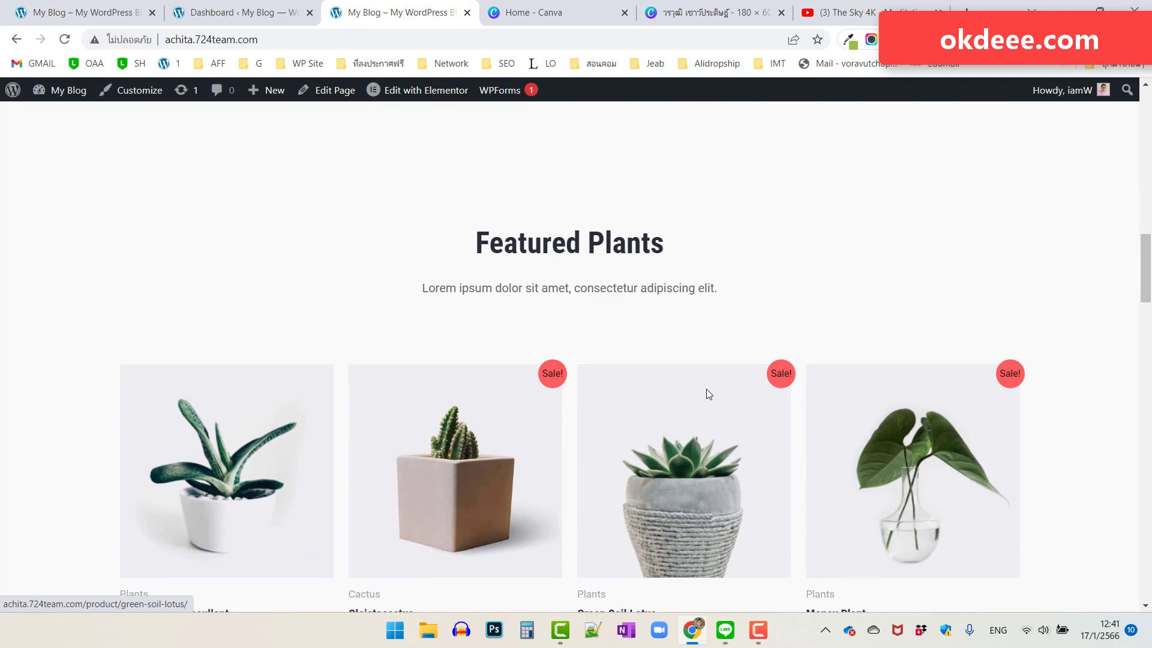
scroll(817, 411, "down", 3)
scroll(818, 414, "down", 4)
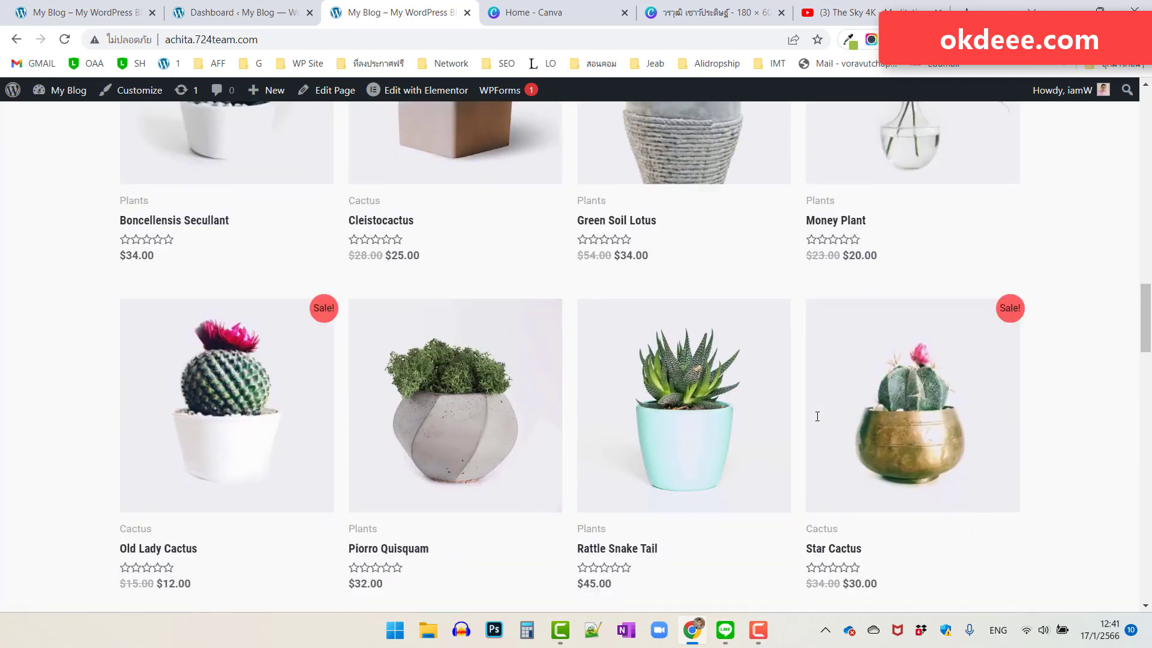
scroll(817, 415, "down", 2)
scroll(818, 416, "up", 3)
scroll(818, 416, "up", 3)
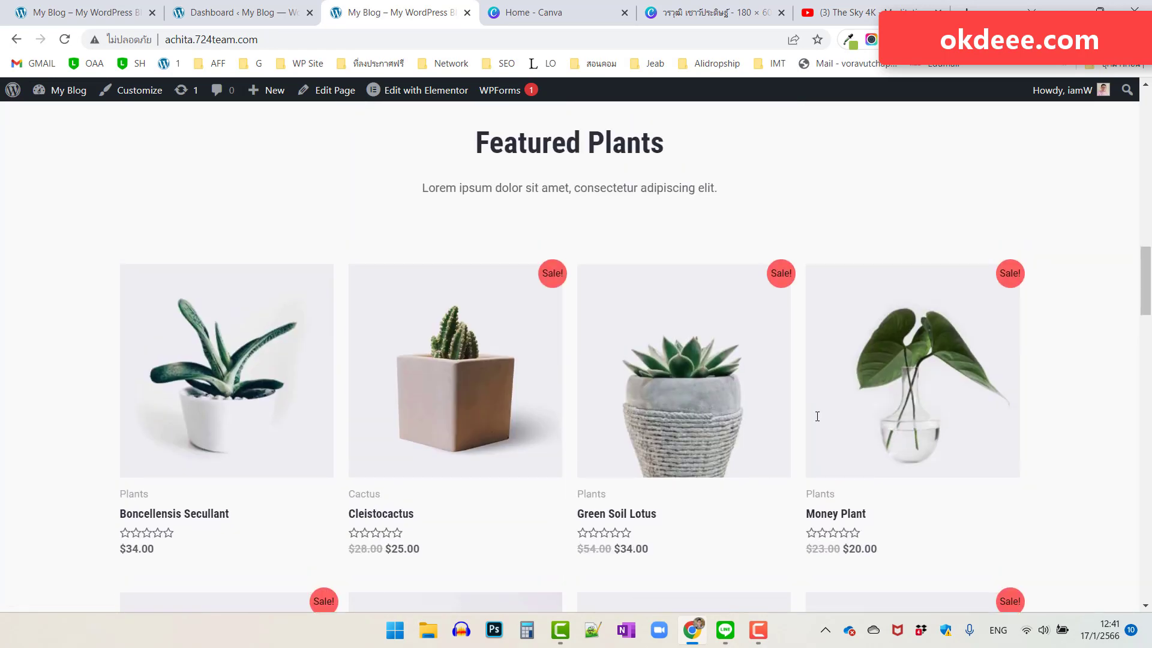
scroll(817, 416, "up", 5)
scroll(818, 416, "up", 5)
scroll(817, 416, "up", 3)
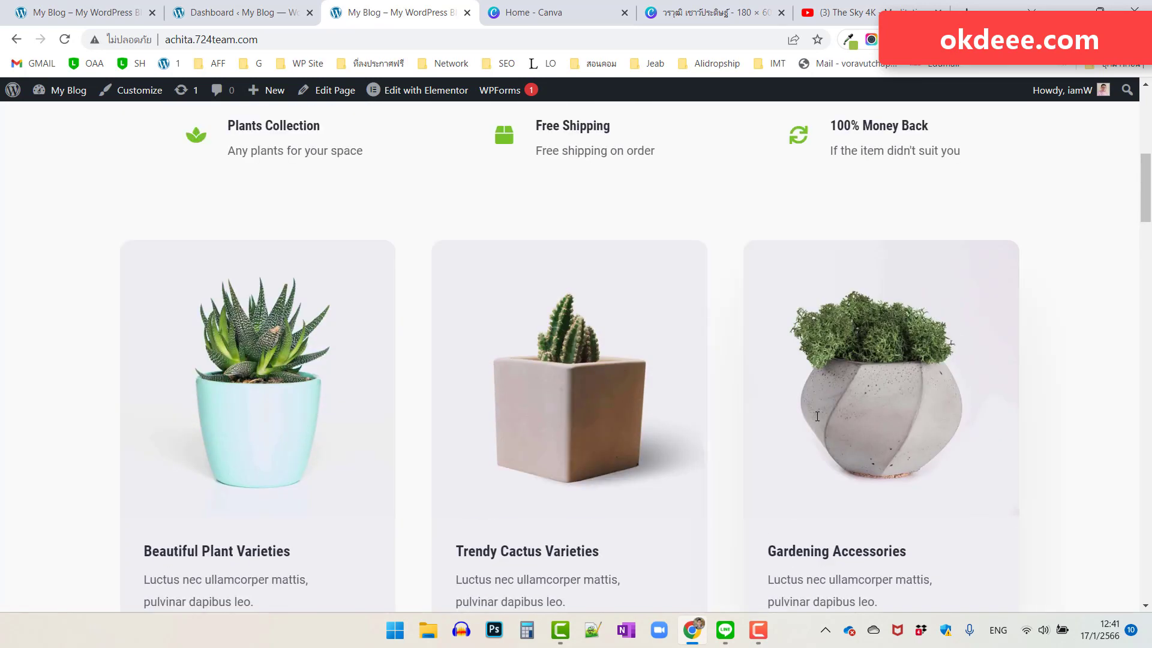
scroll(823, 415, "up", 3)
scroll(823, 415, "up", 3)
scroll(823, 415, "up", 2)
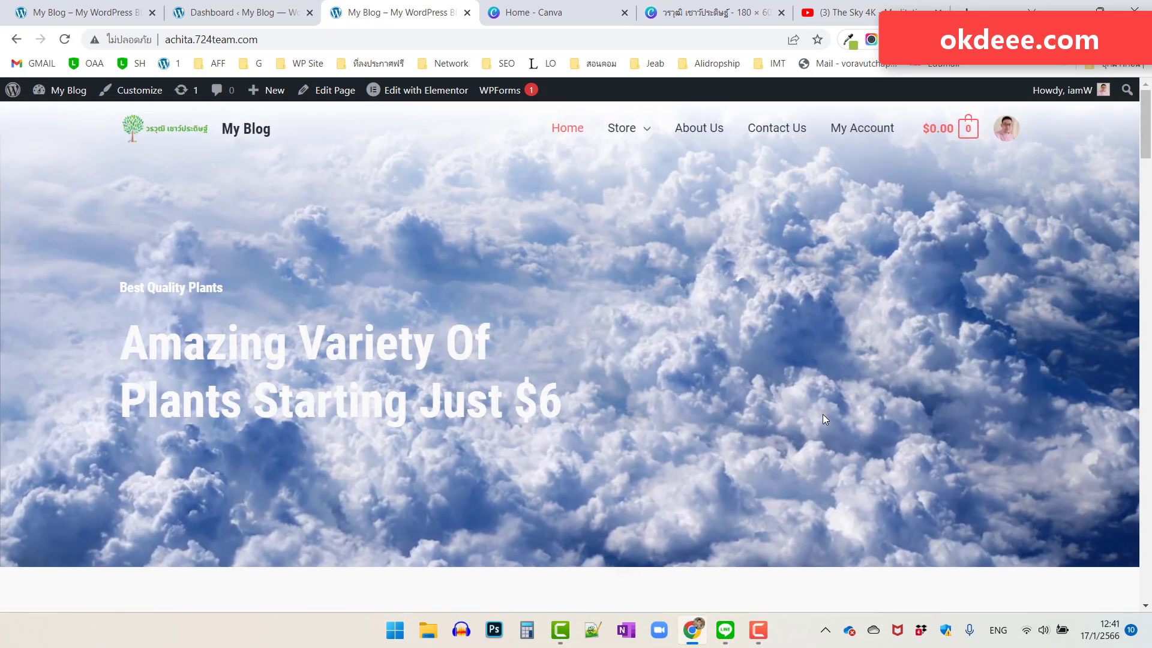